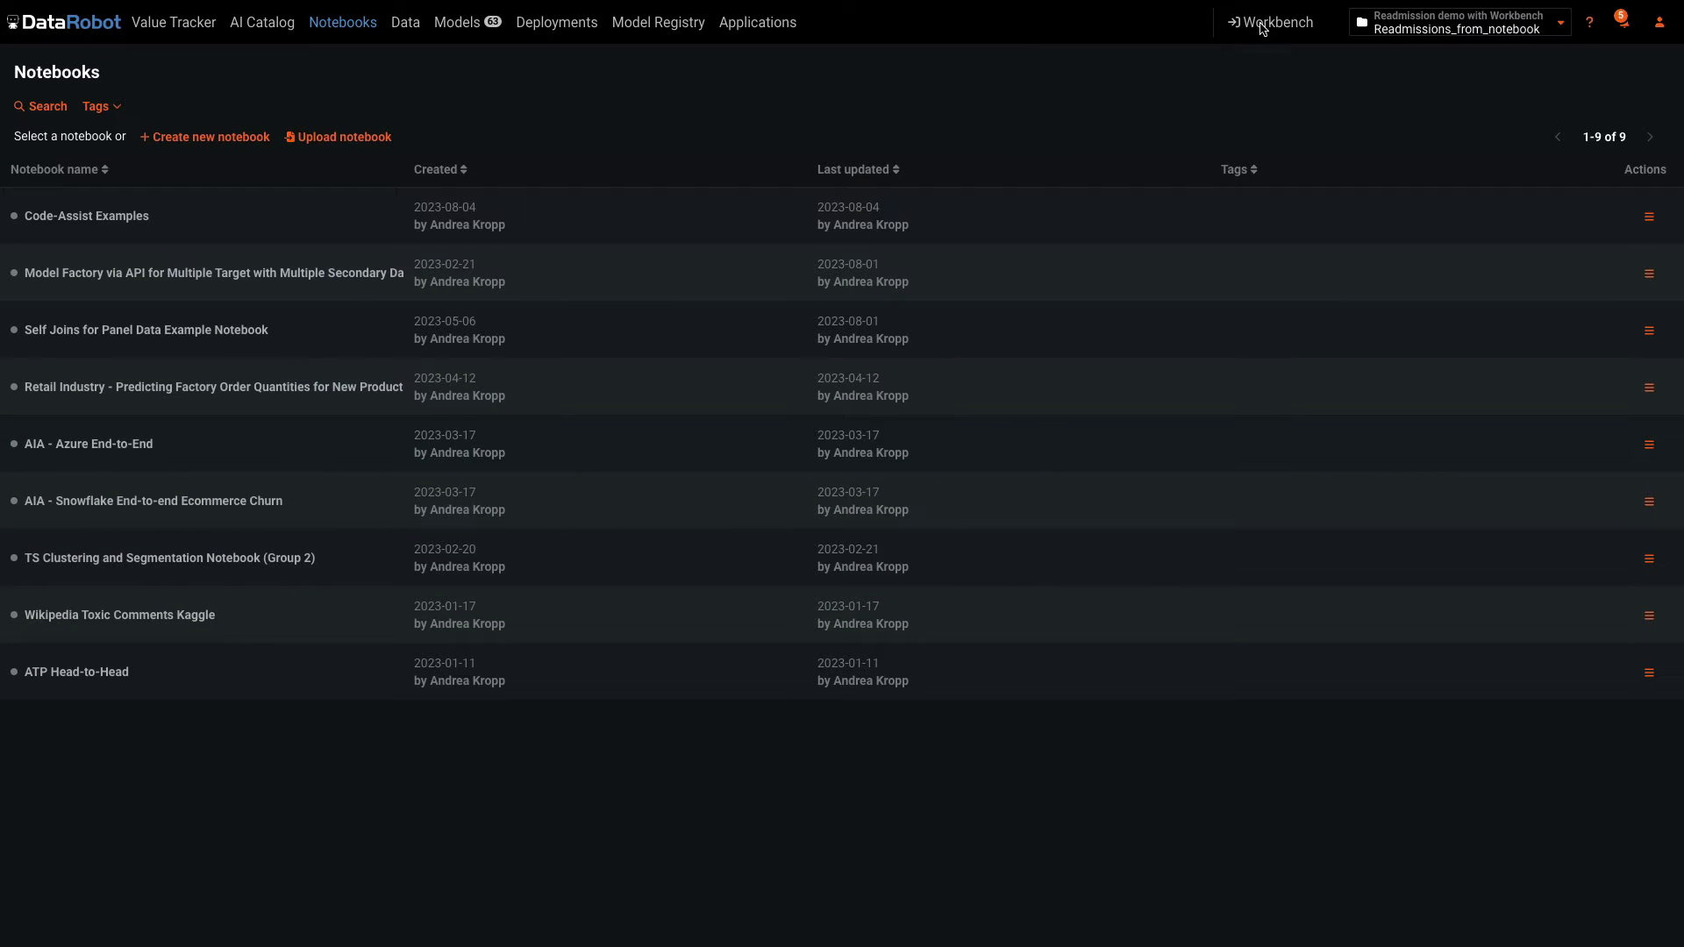
- Open the Readmission demo use case in Workbench and review its Add options and sharing list
click(1268, 22)
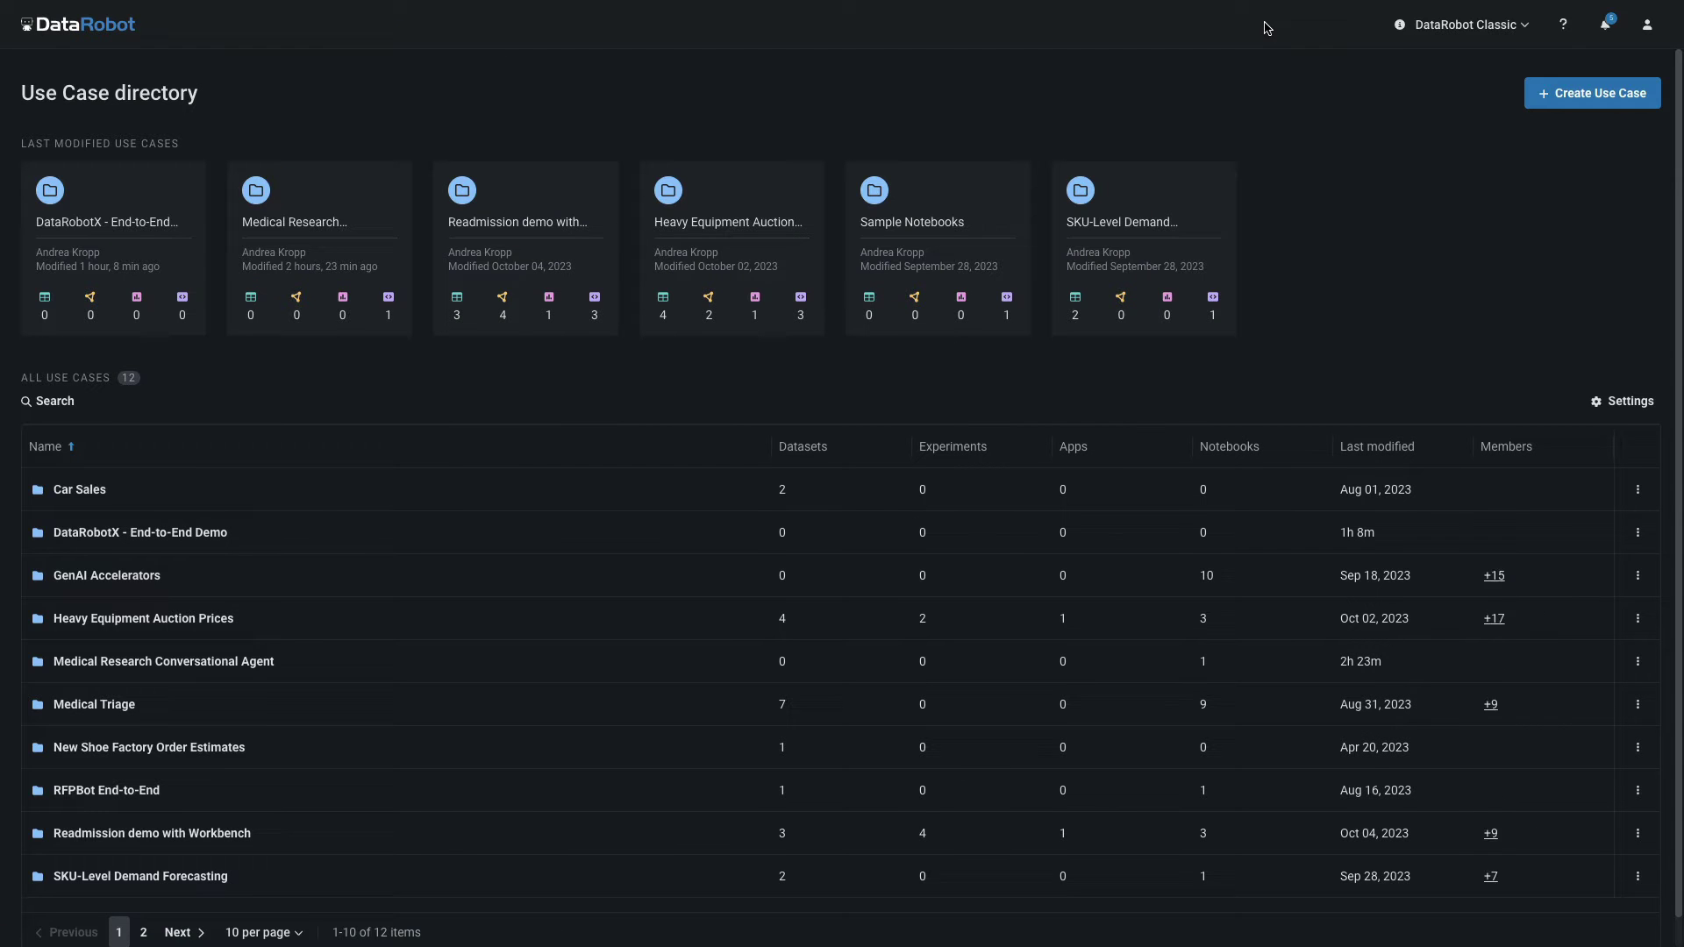
click(531, 271)
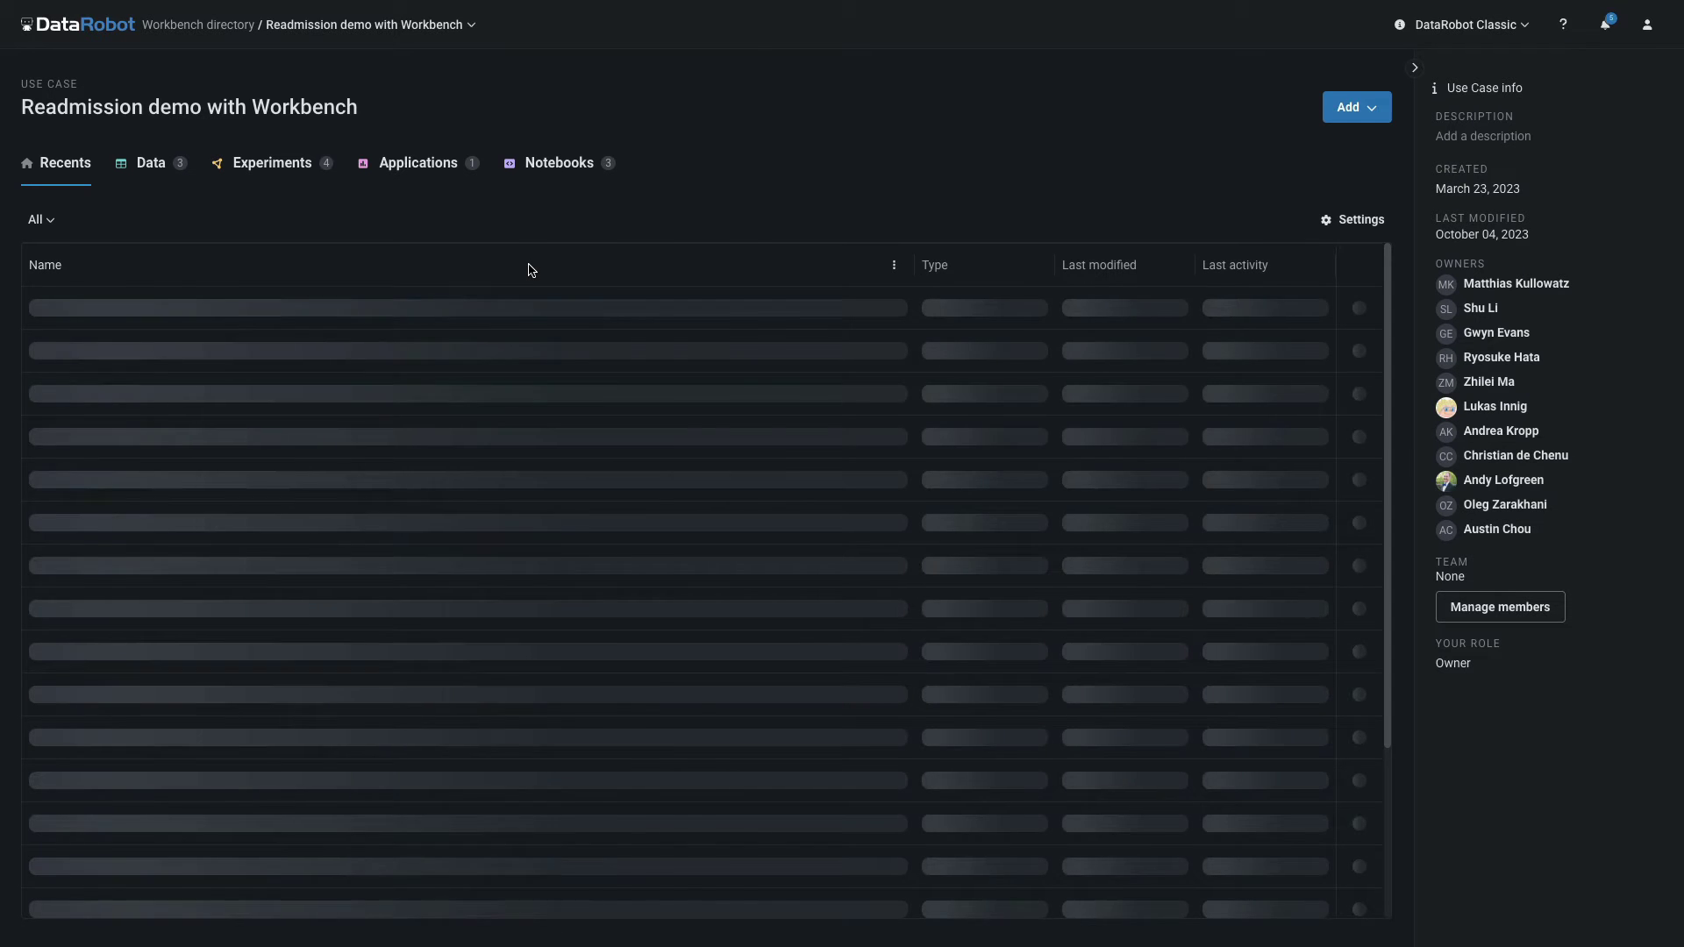
click(1355, 107)
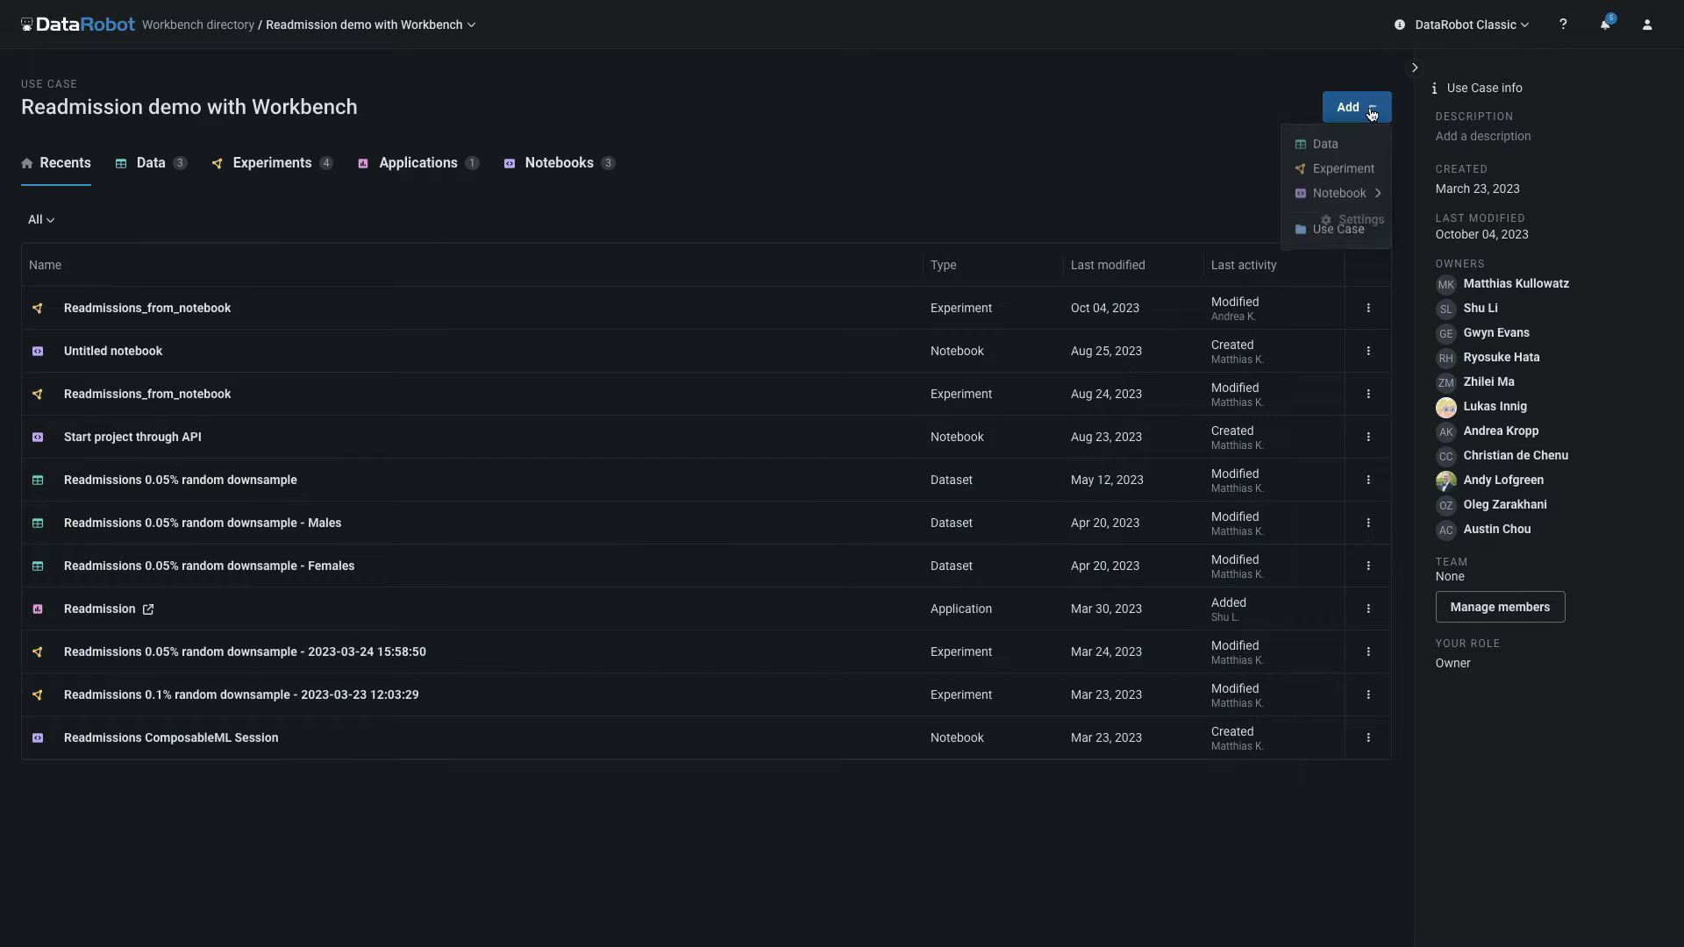
mouse_move(1340, 195)
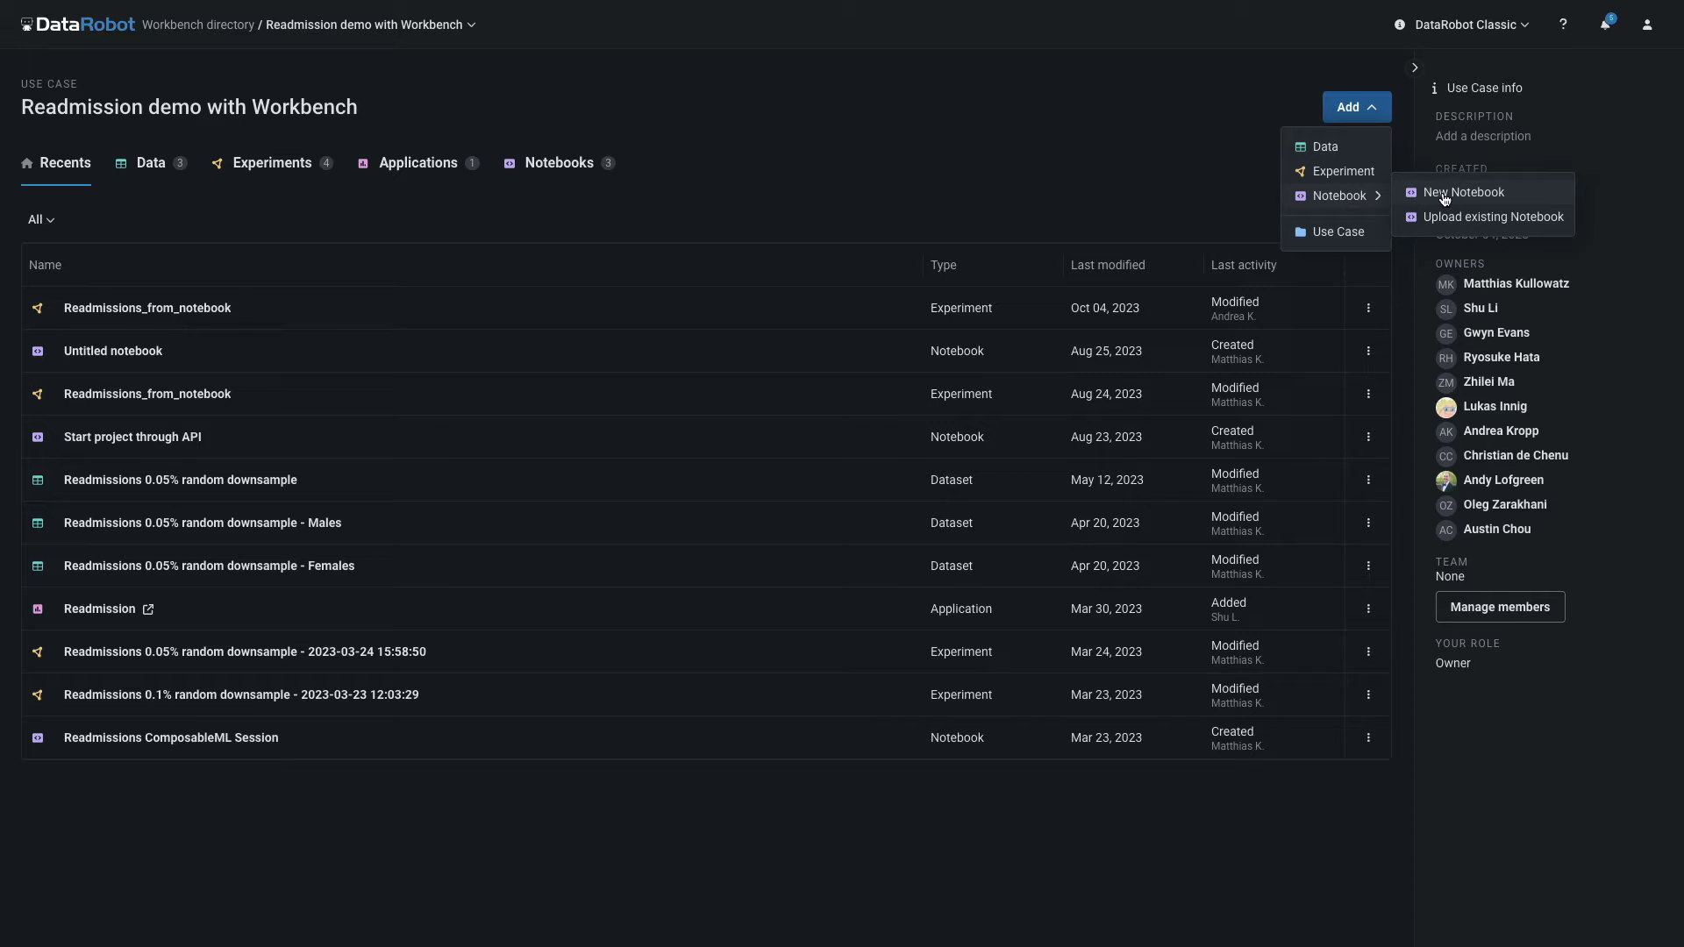
click(1209, 179)
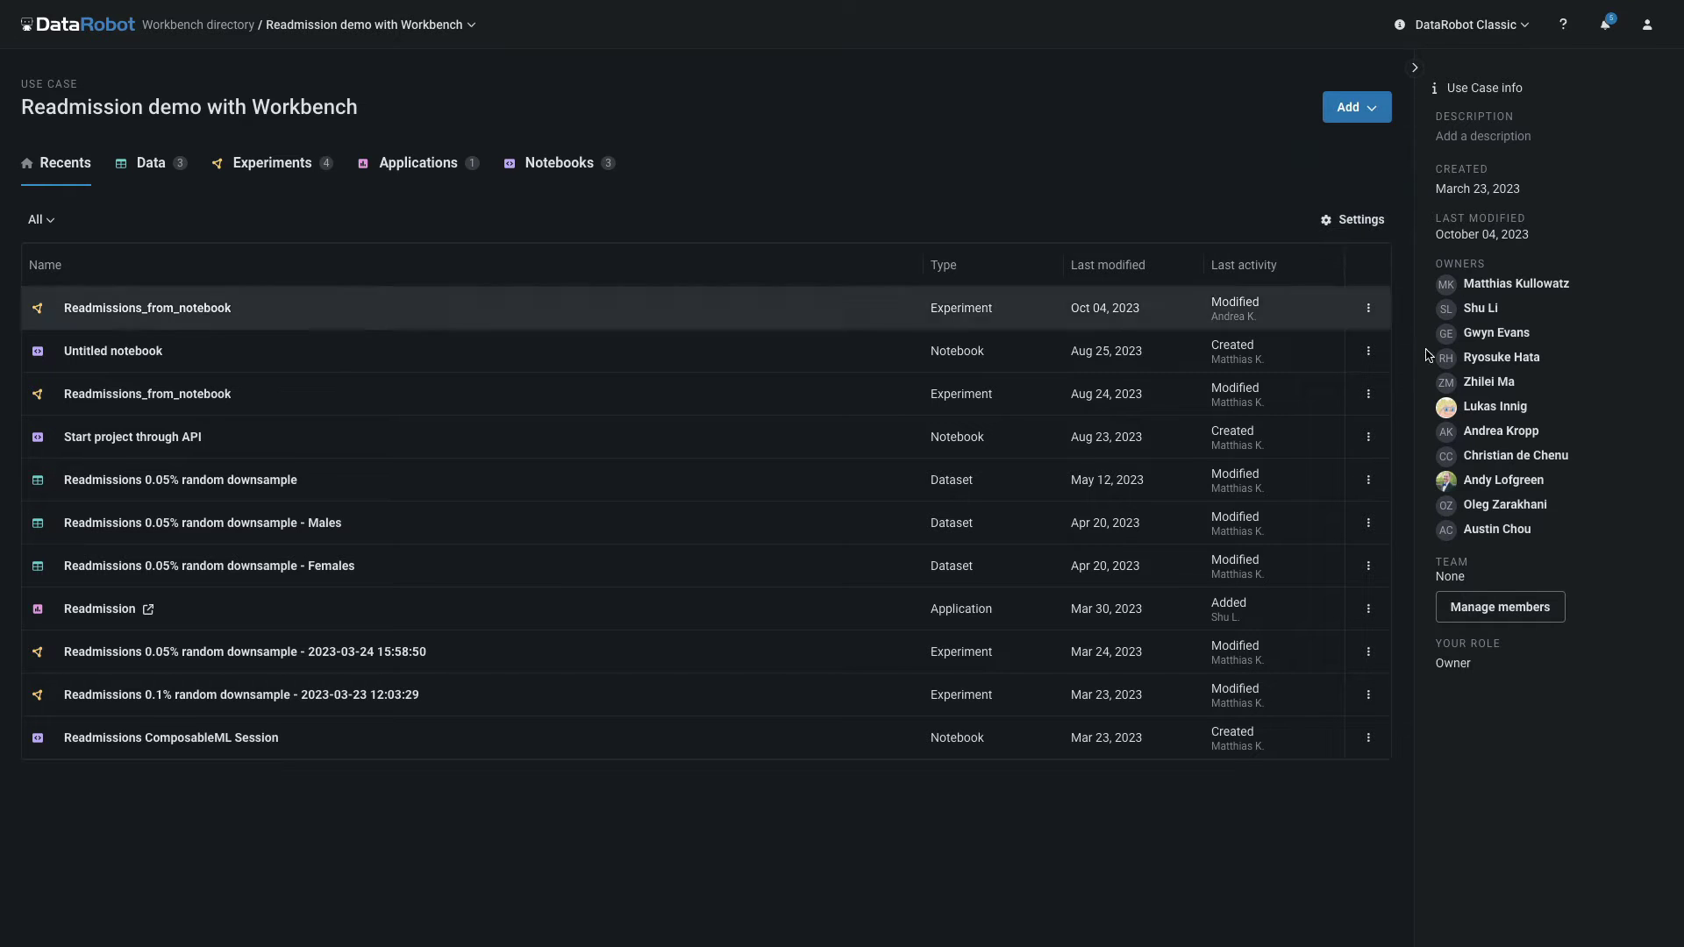
click(1499, 607)
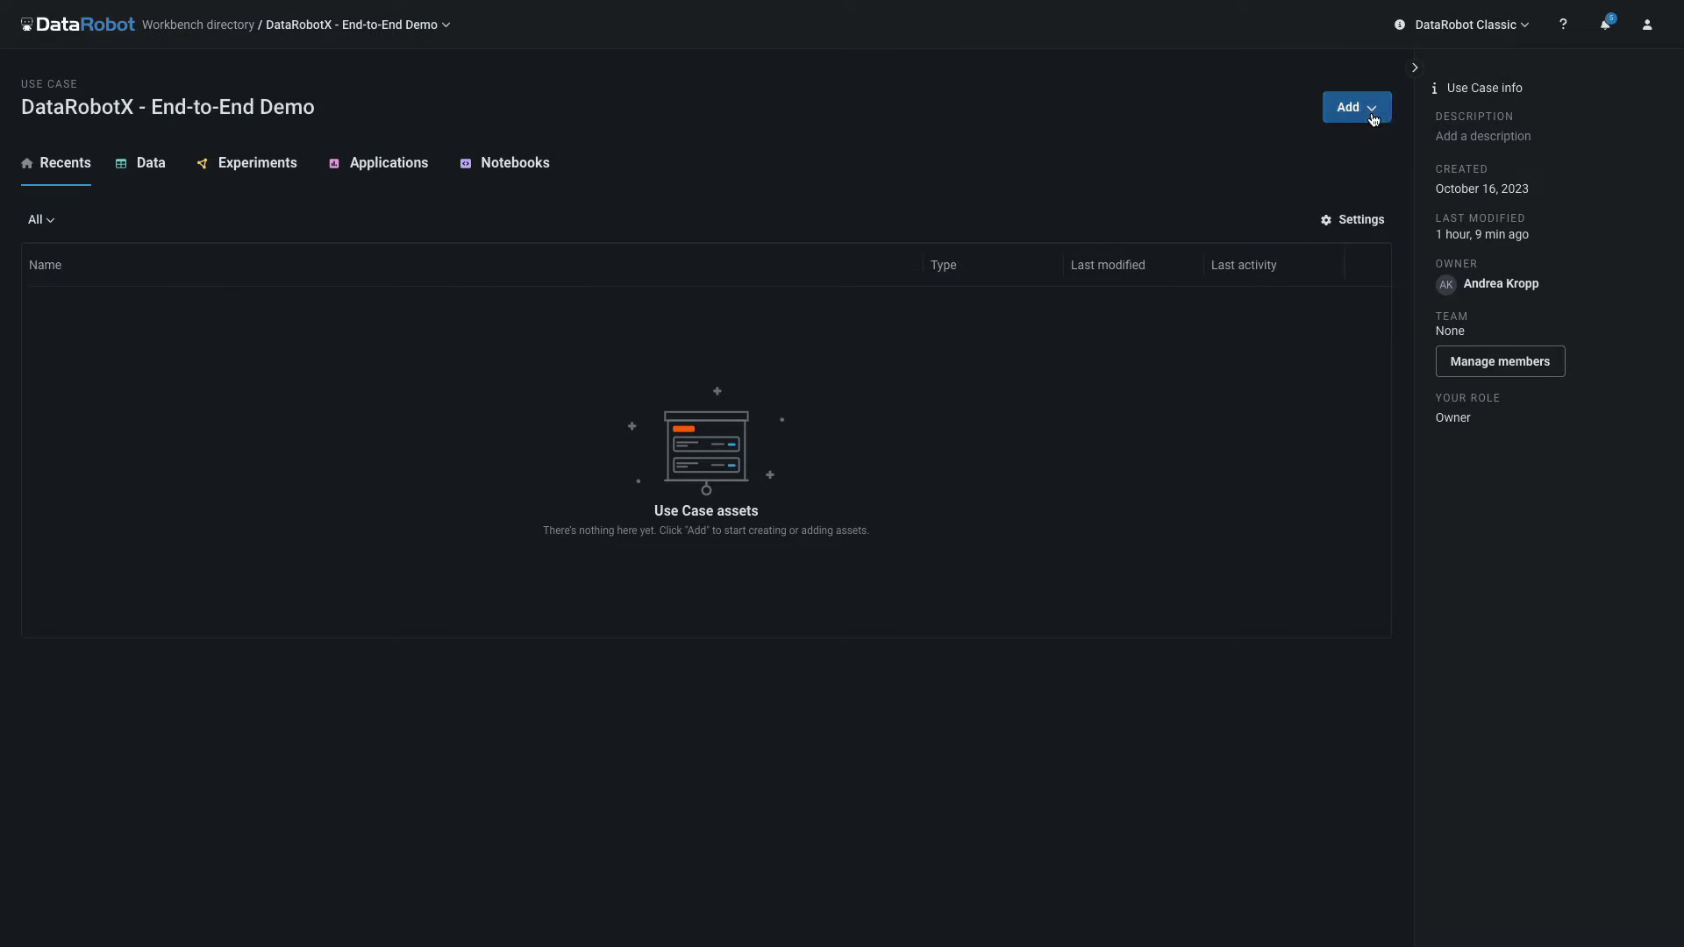
click(1355, 106)
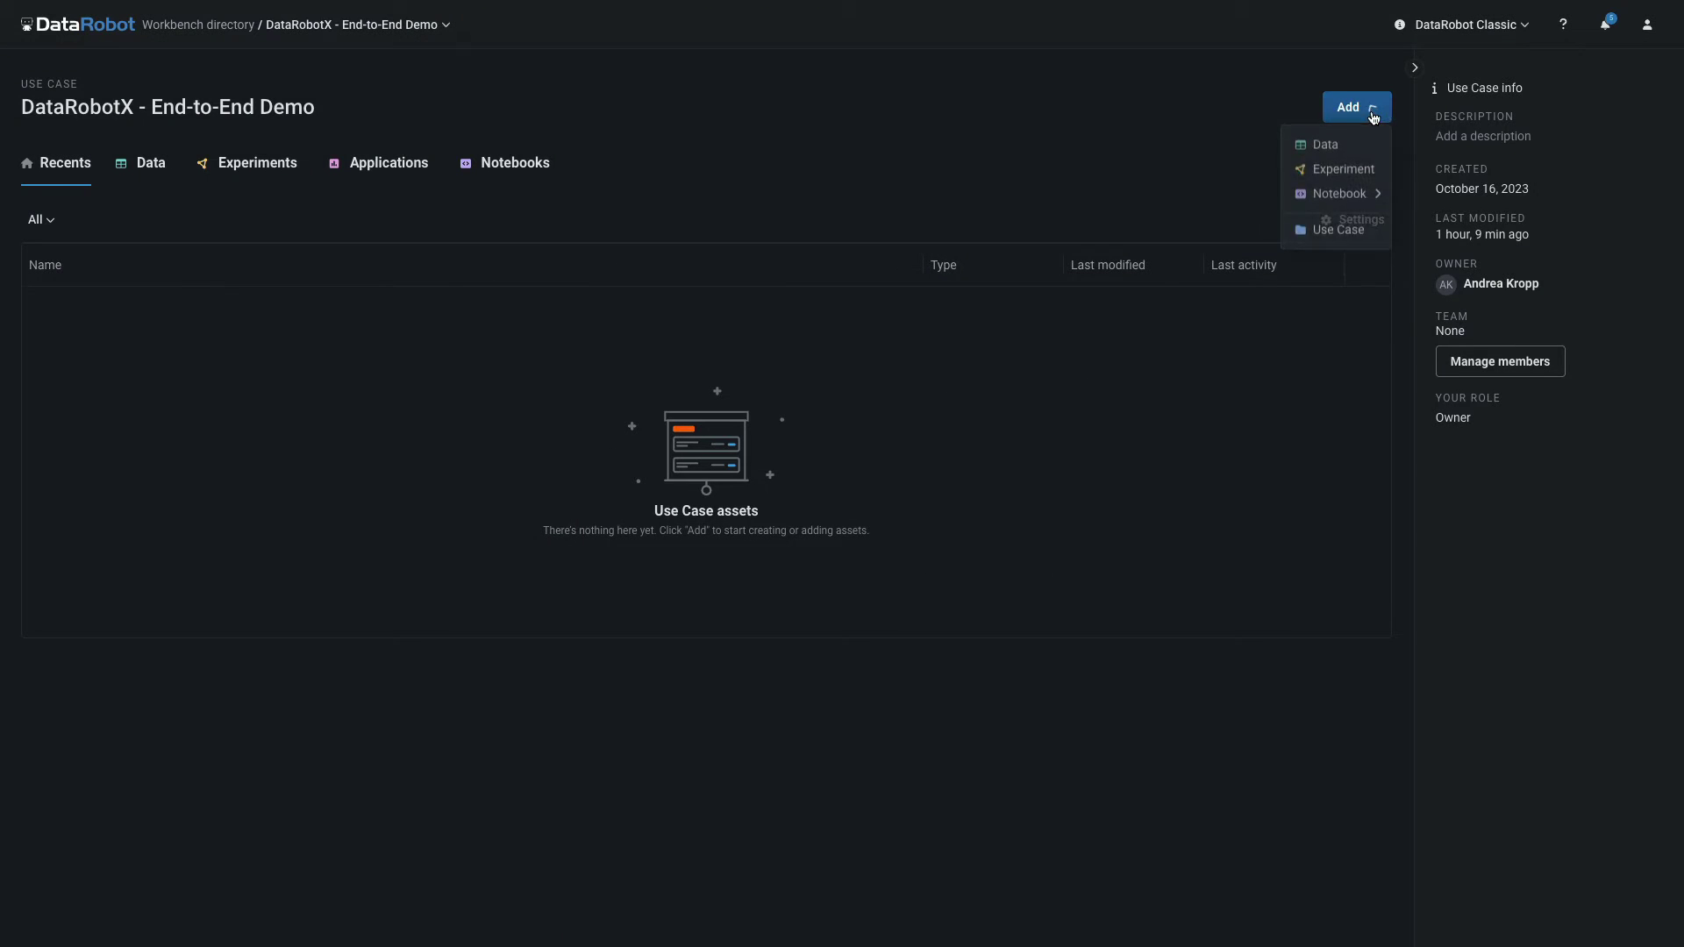
mouse_move(1338, 196)
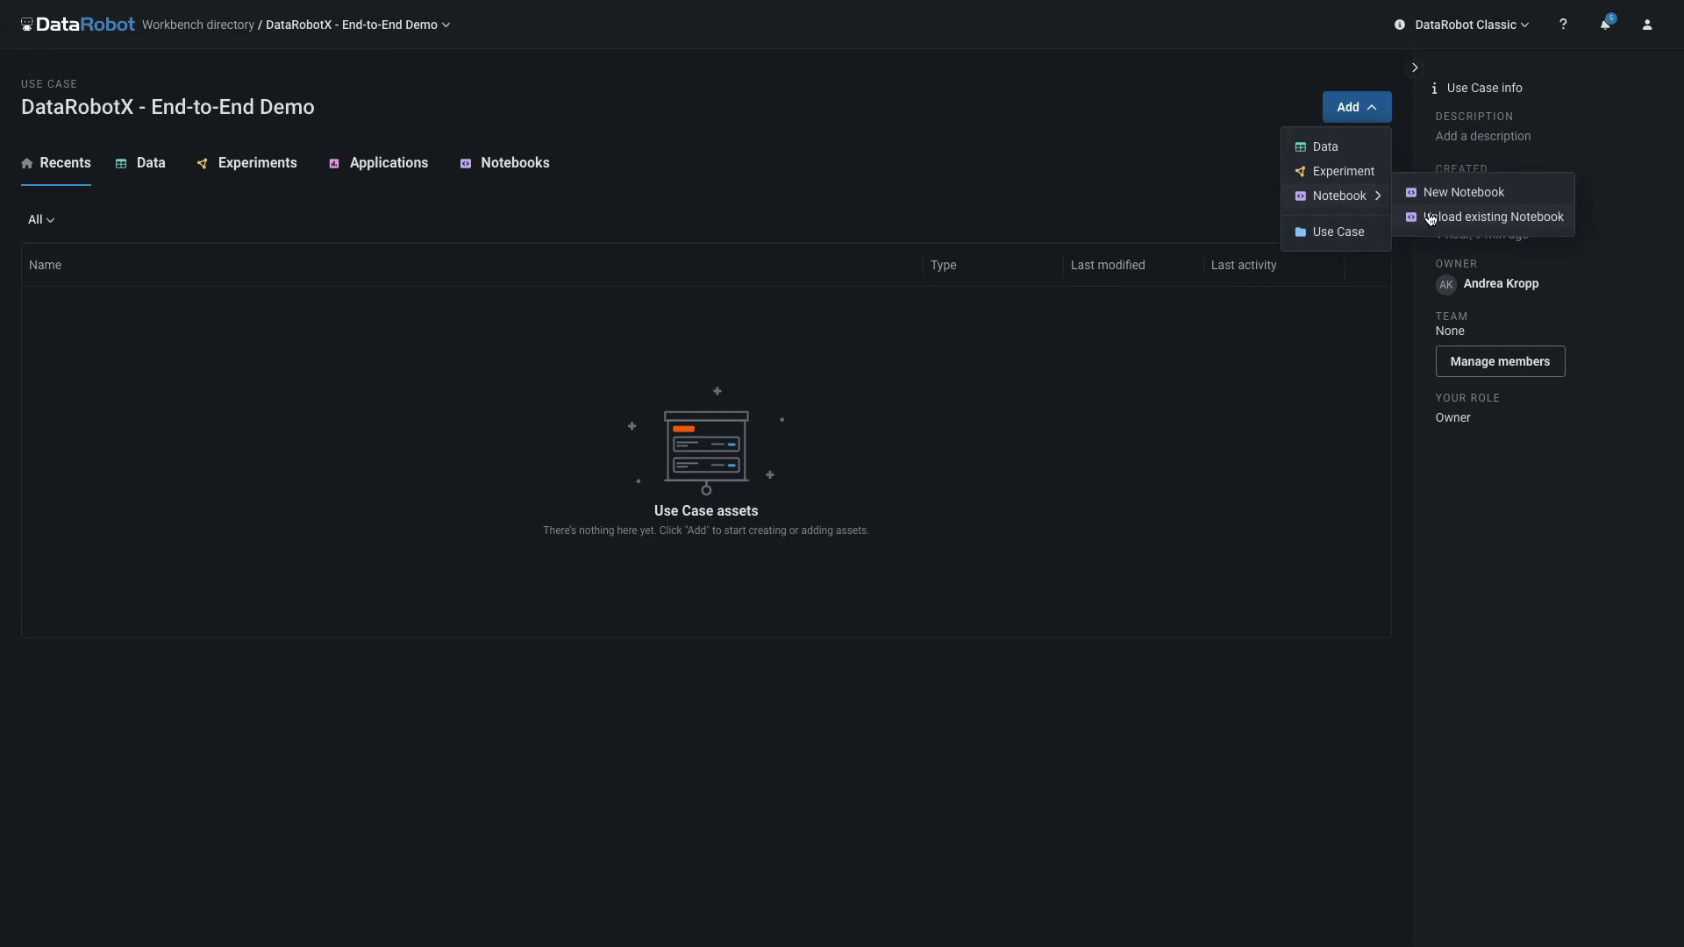
- Import the drx-overview notebook by pasting its GitHub URL into Upload via URL
click(1460, 217)
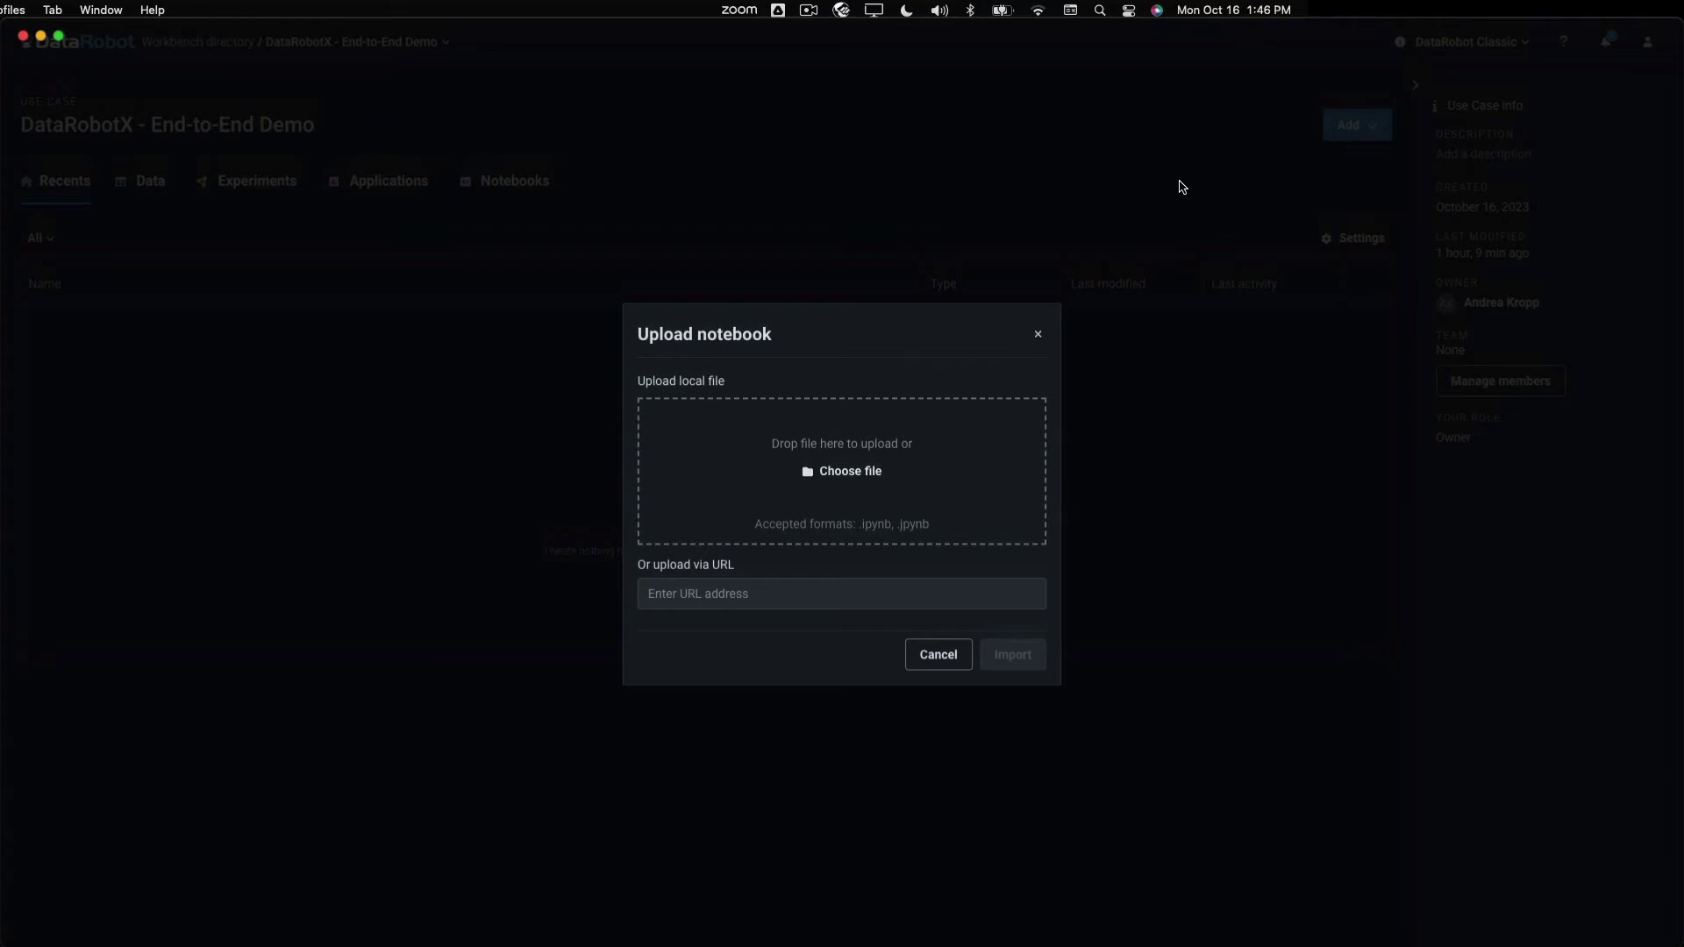
click(372, 39)
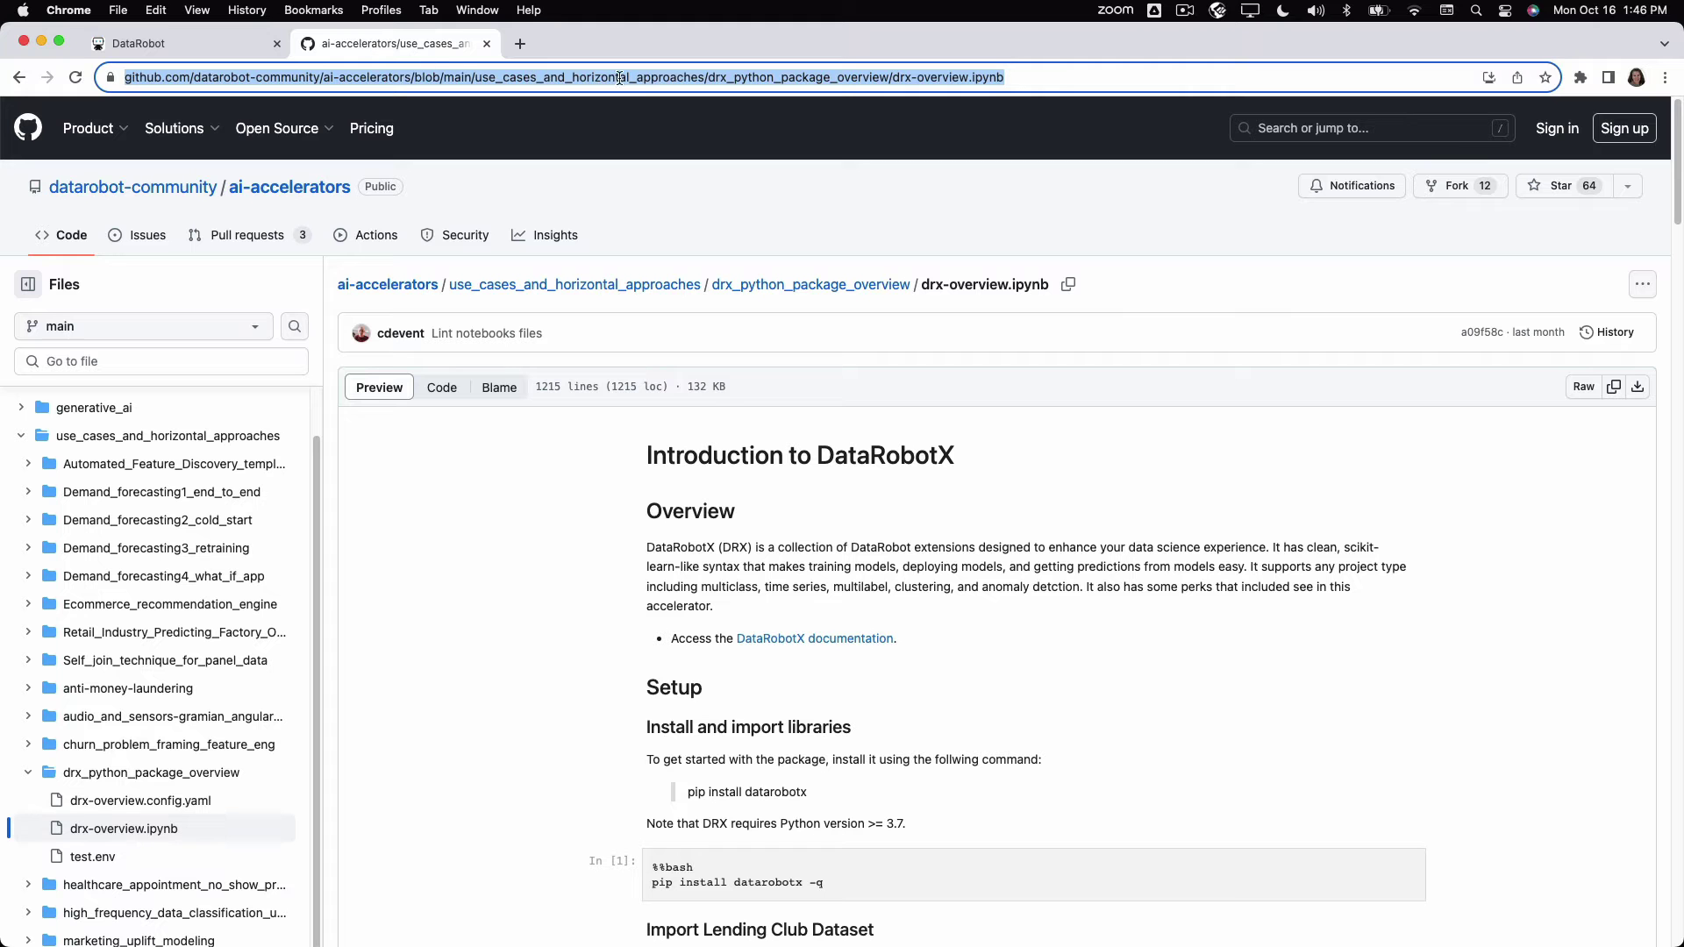
key(super+c)
click(138, 42)
click(776, 619)
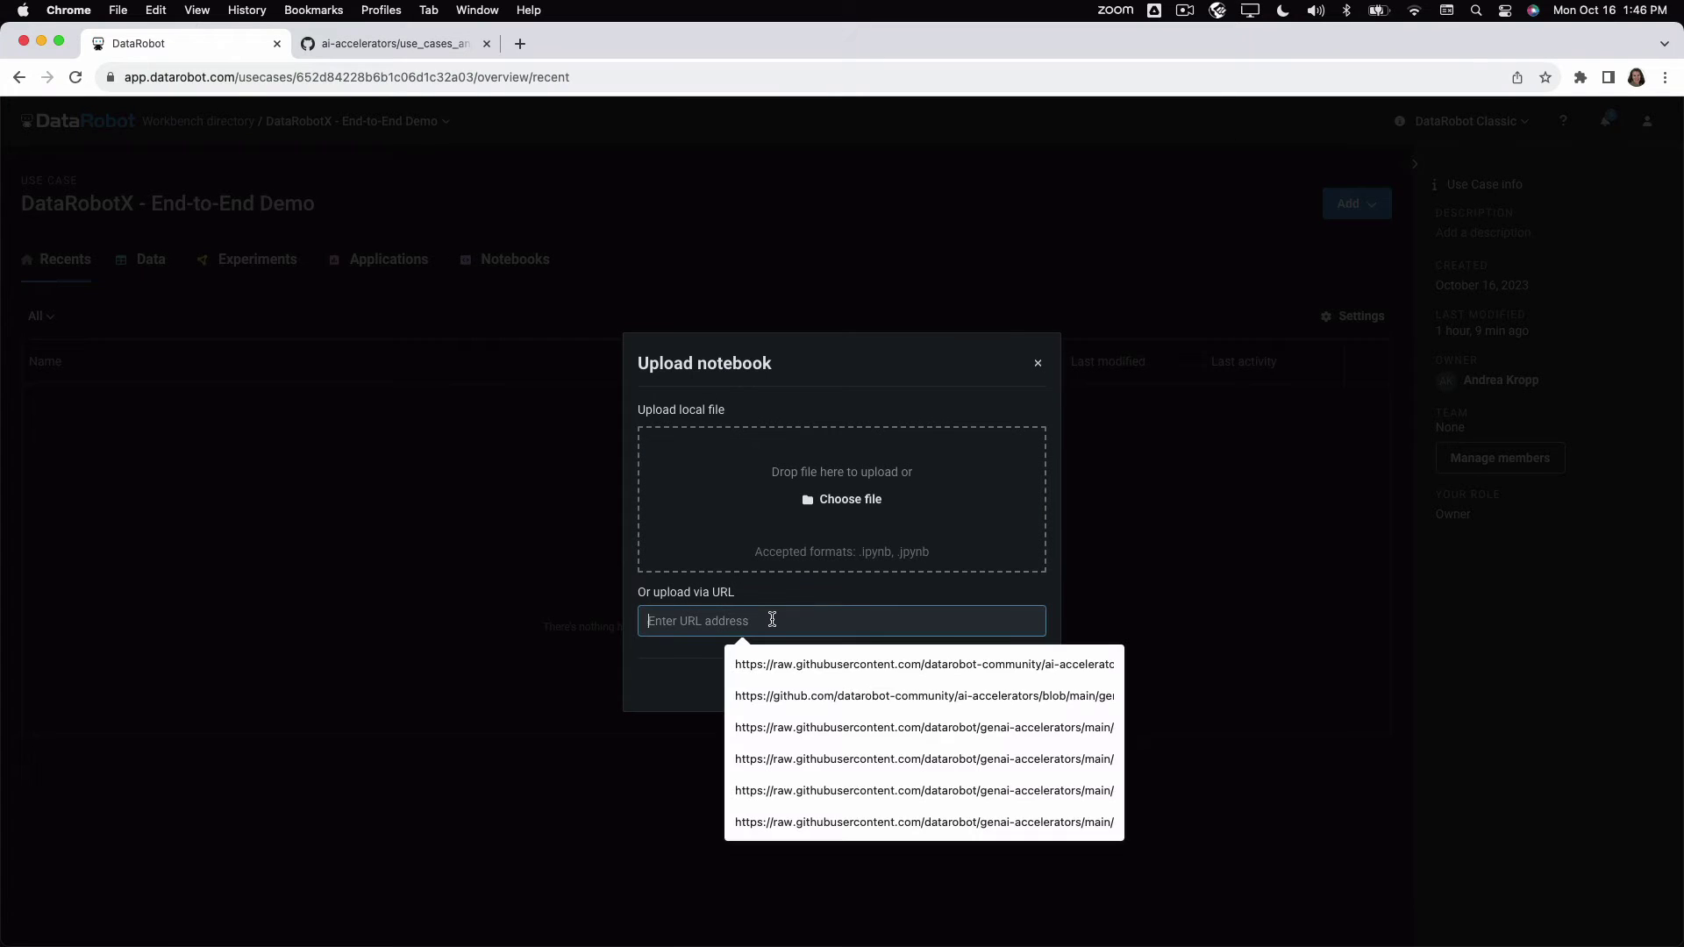
key(super+v)
click(1013, 683)
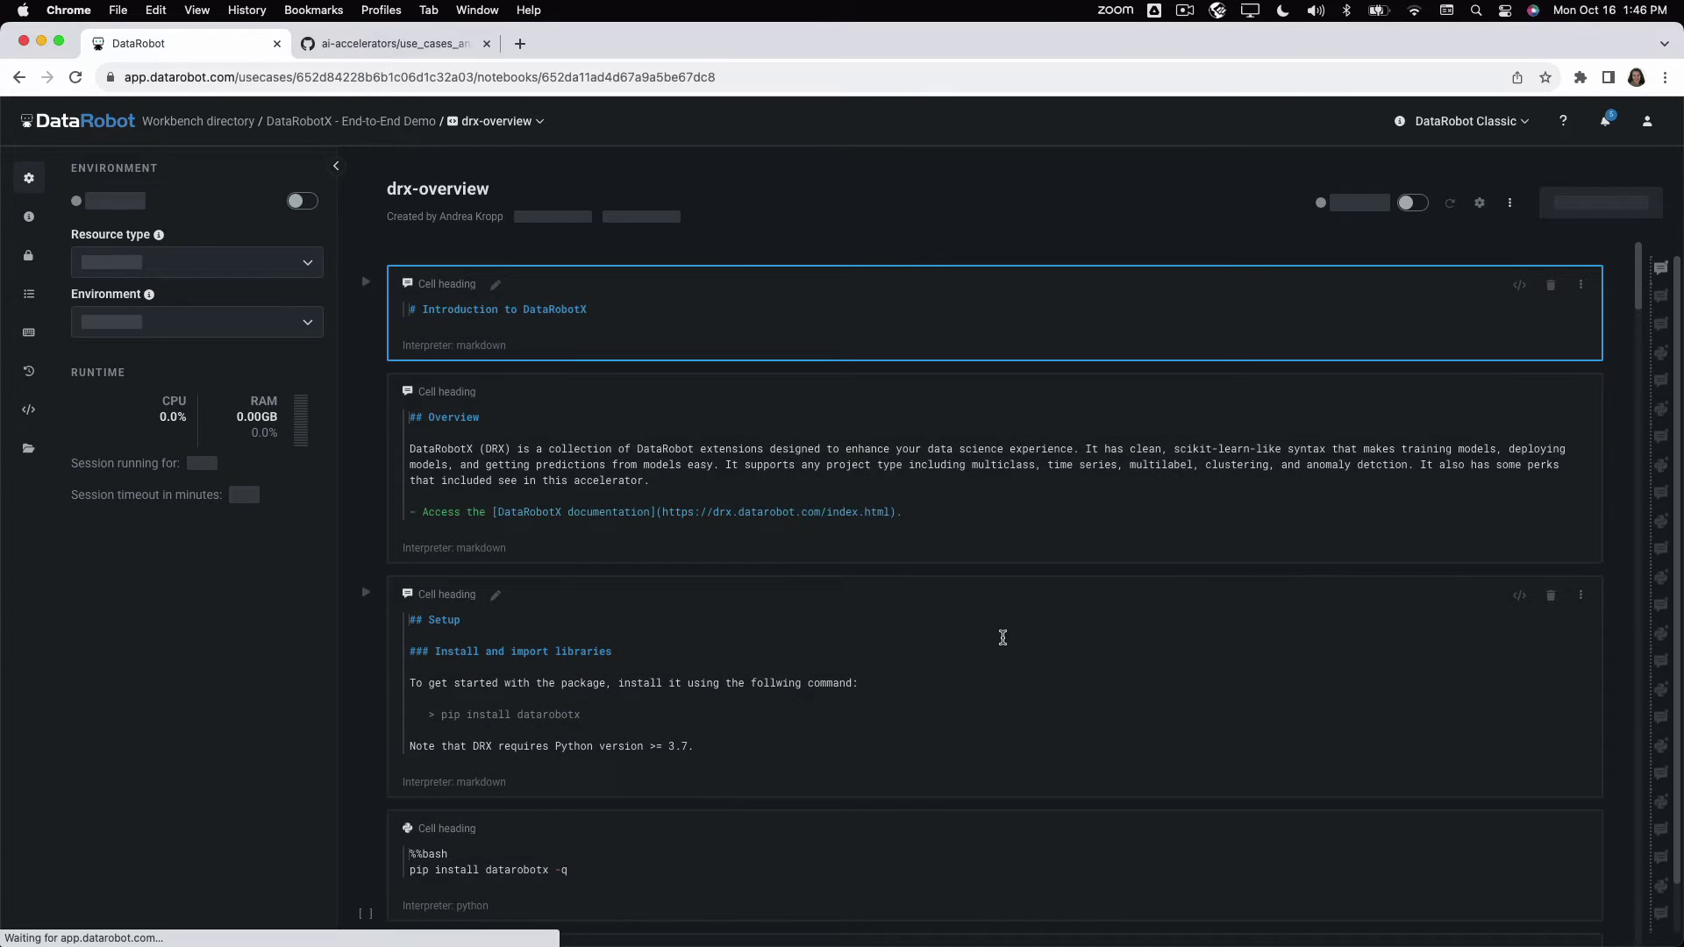
- Start an S · 2 CPU · 8 GB, Python 3.9.16 session and run the whole notebook
key(ctrl+super+f)
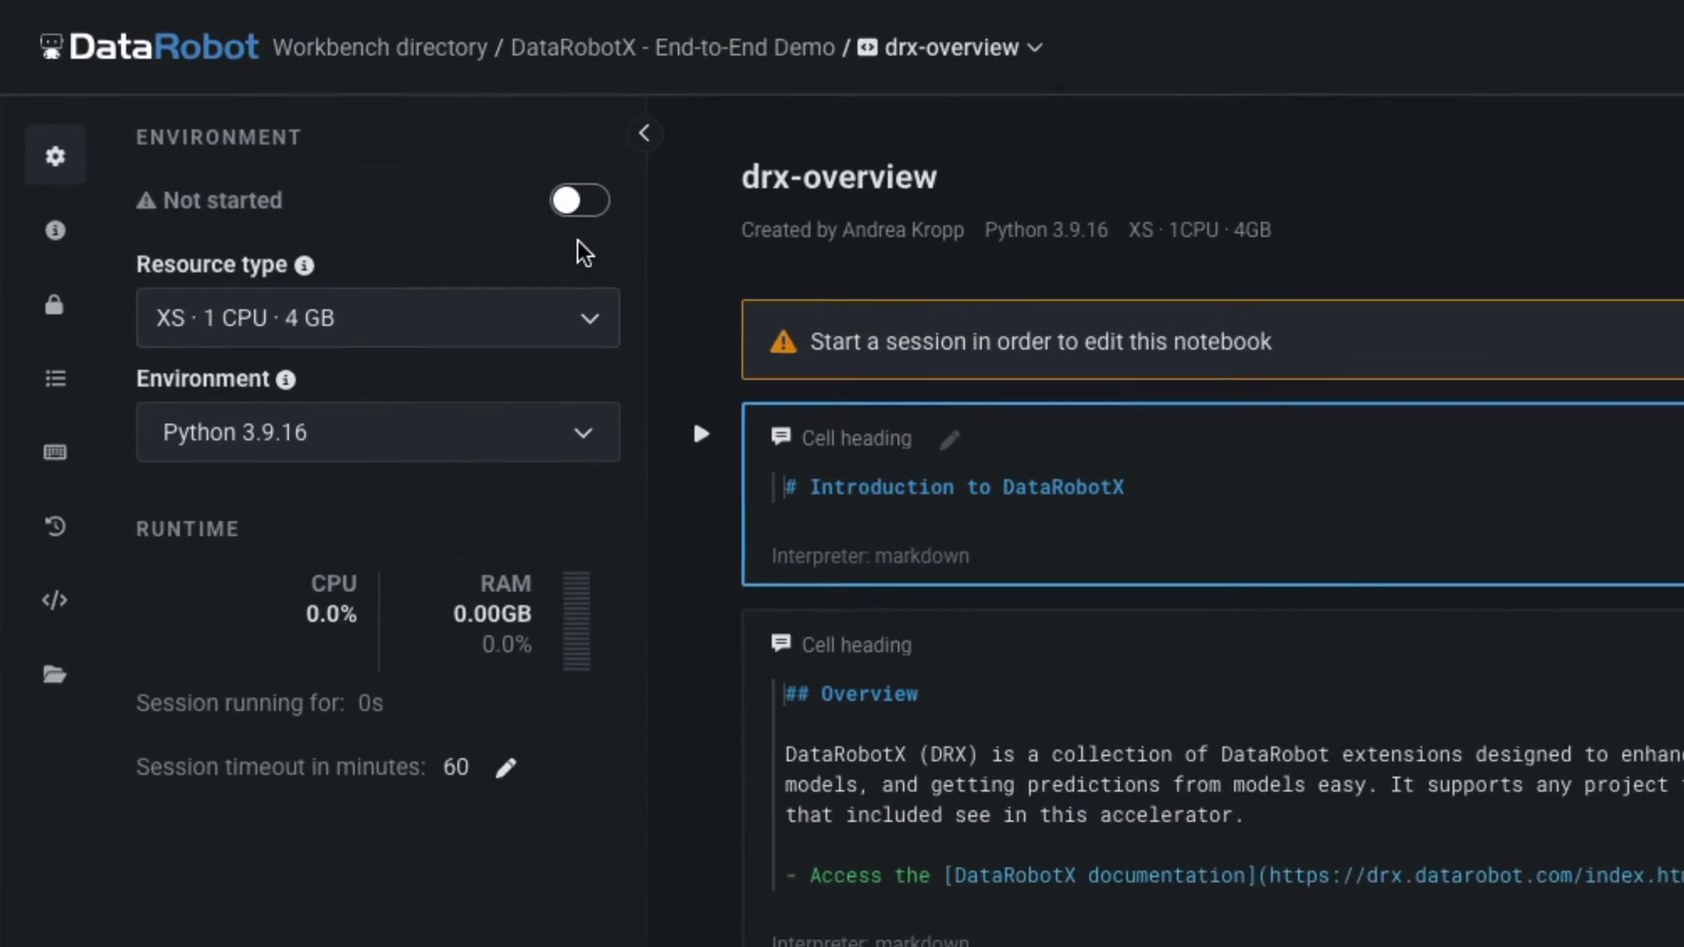
click(589, 317)
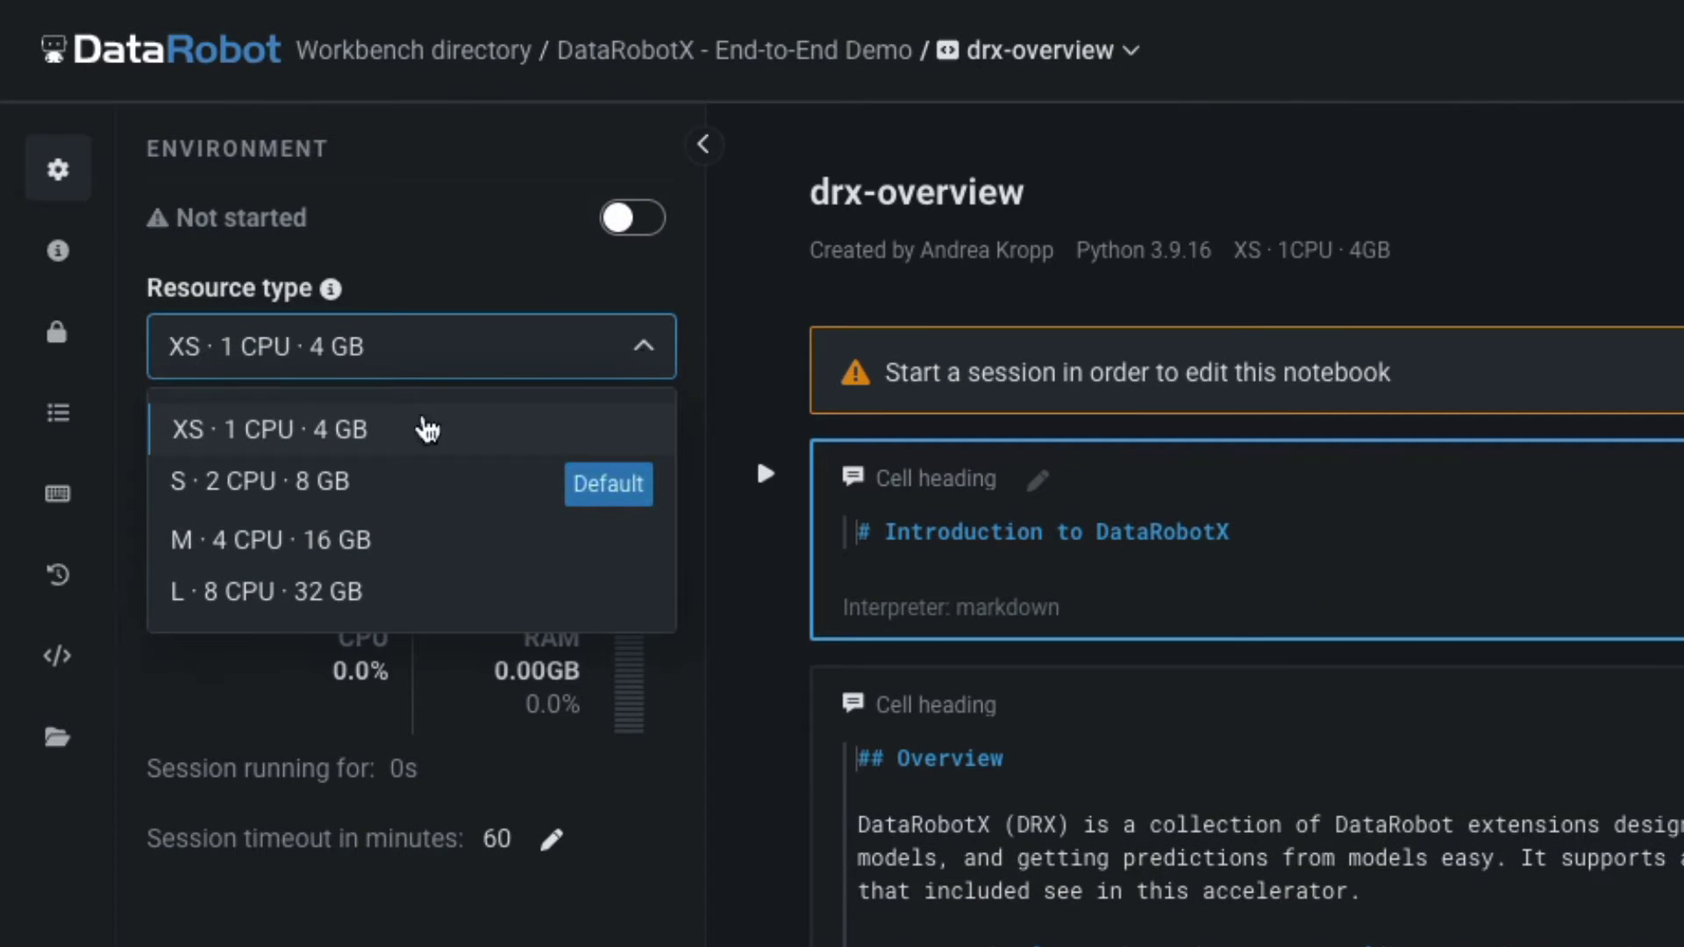
click(378, 482)
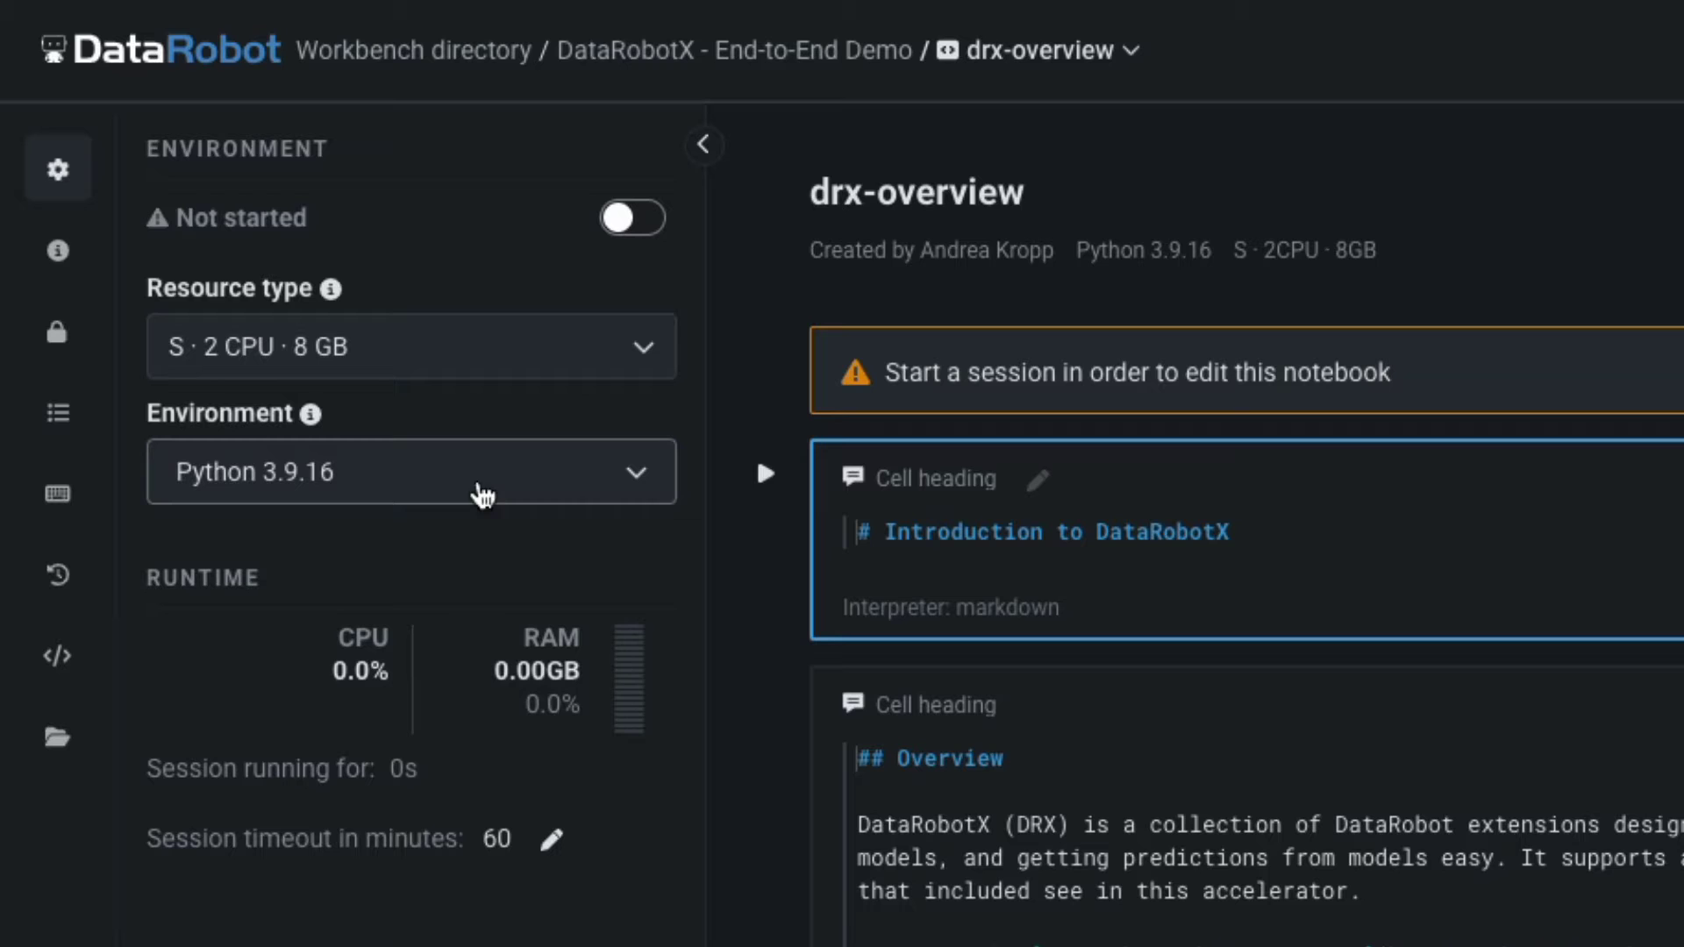
click(639, 477)
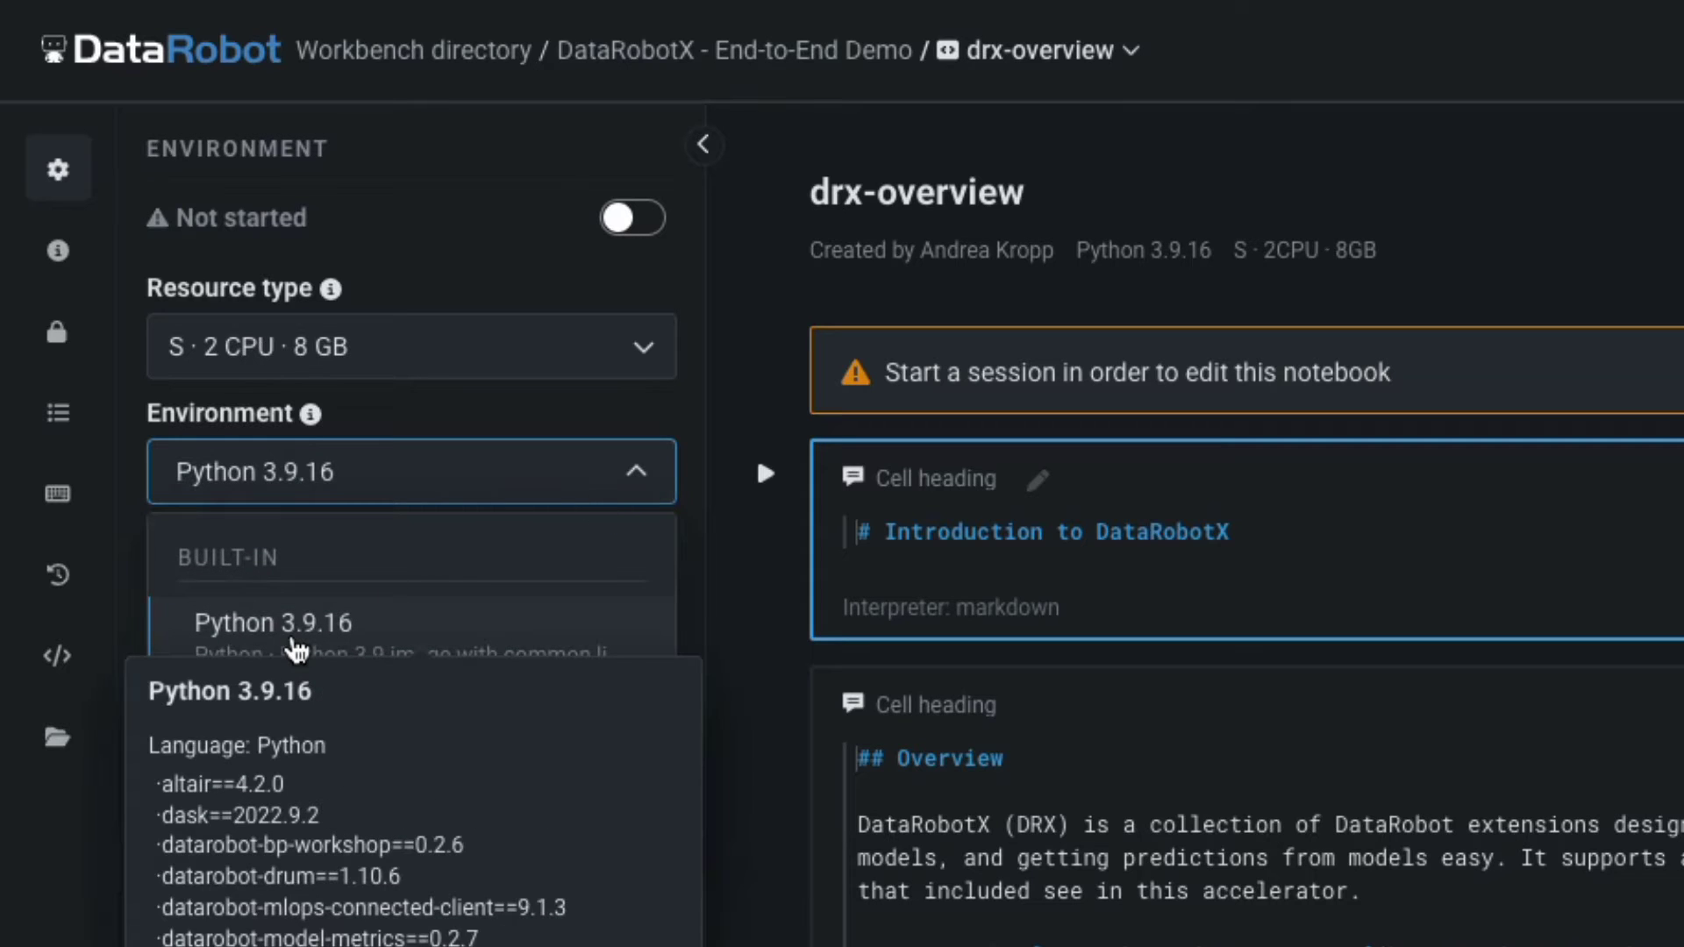
click(697, 434)
click(633, 218)
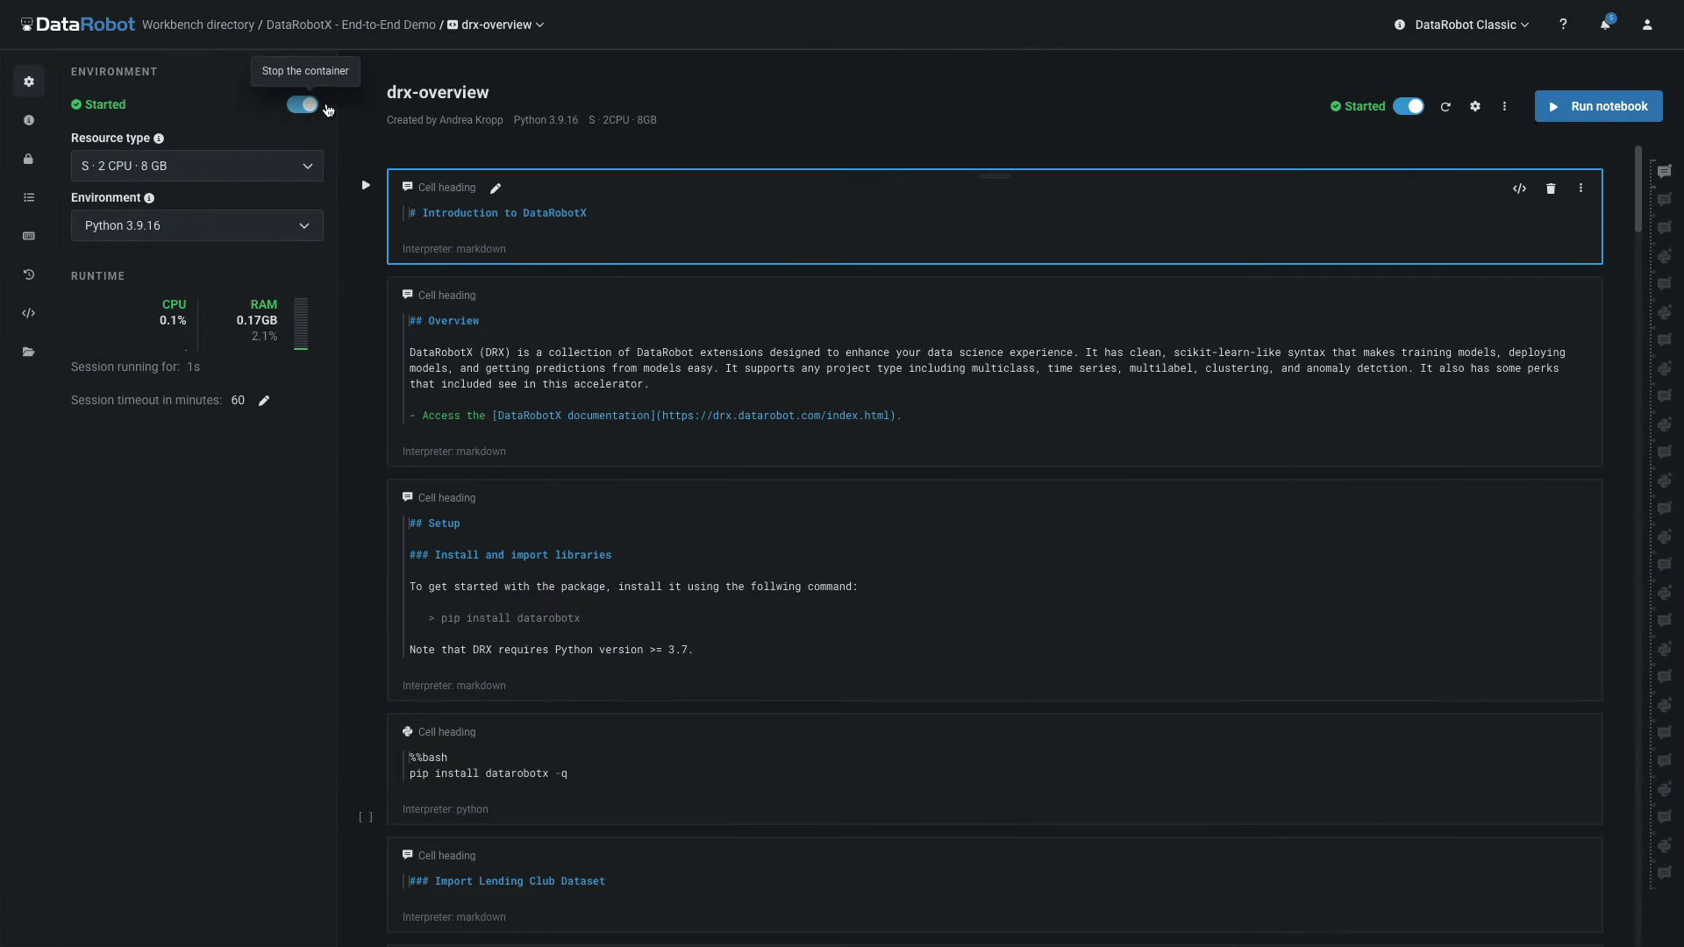
click(1597, 113)
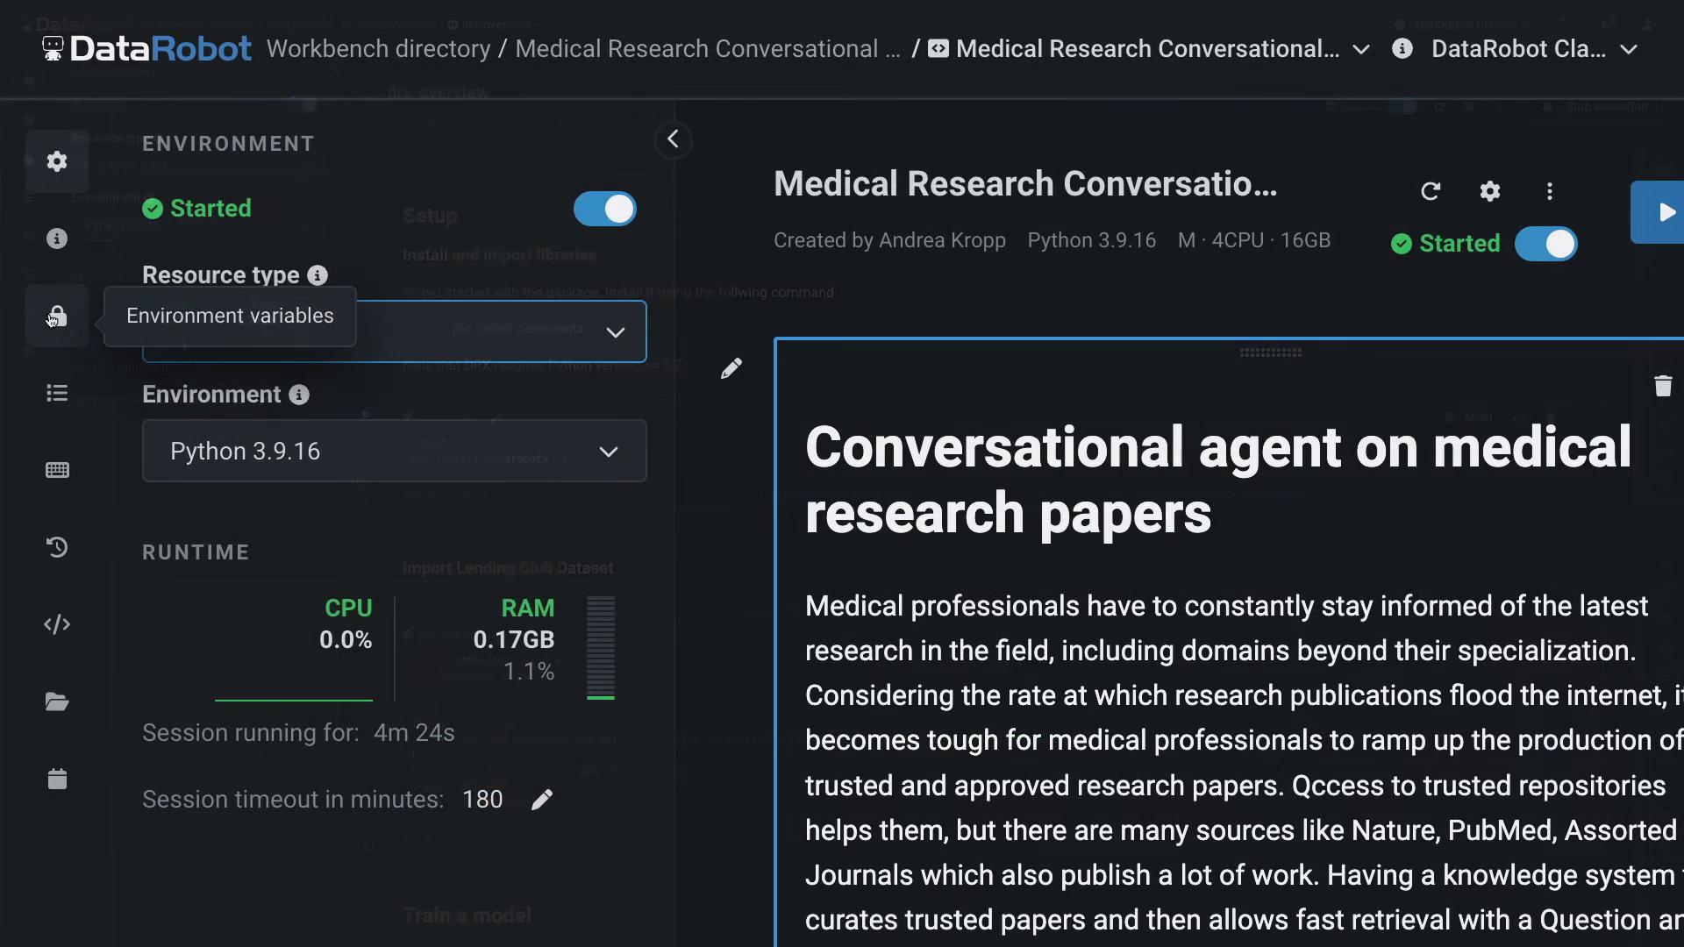
- Check environment variables and revision history, then jump to the Define hooks code cell
click(57, 317)
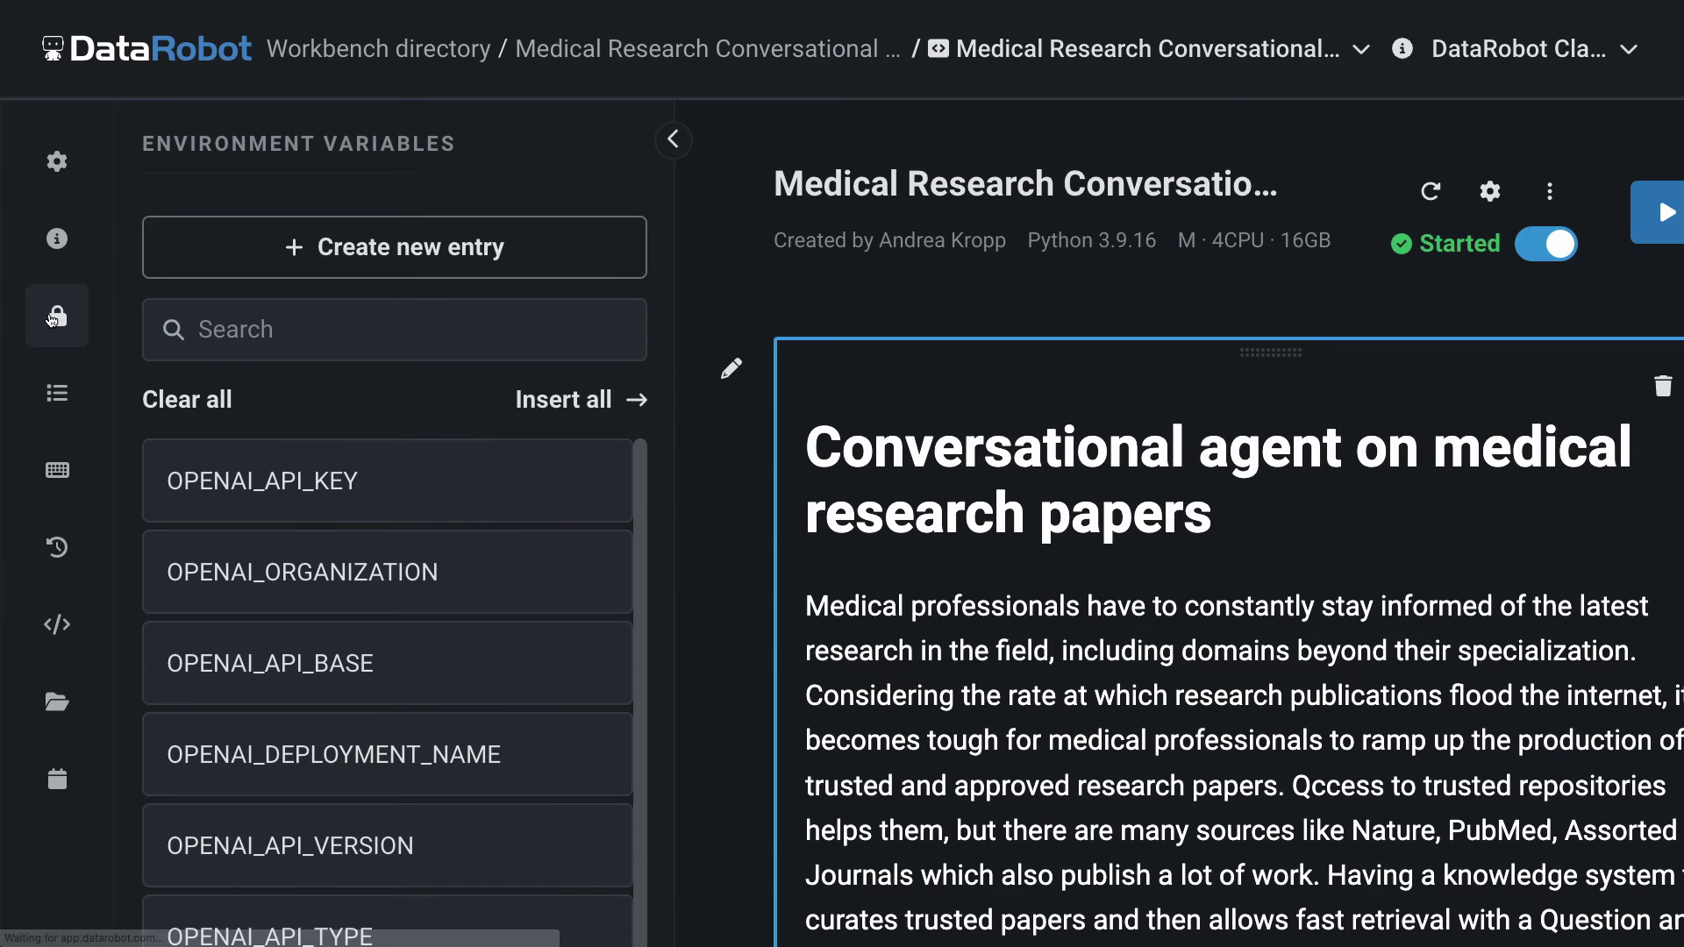
click(59, 548)
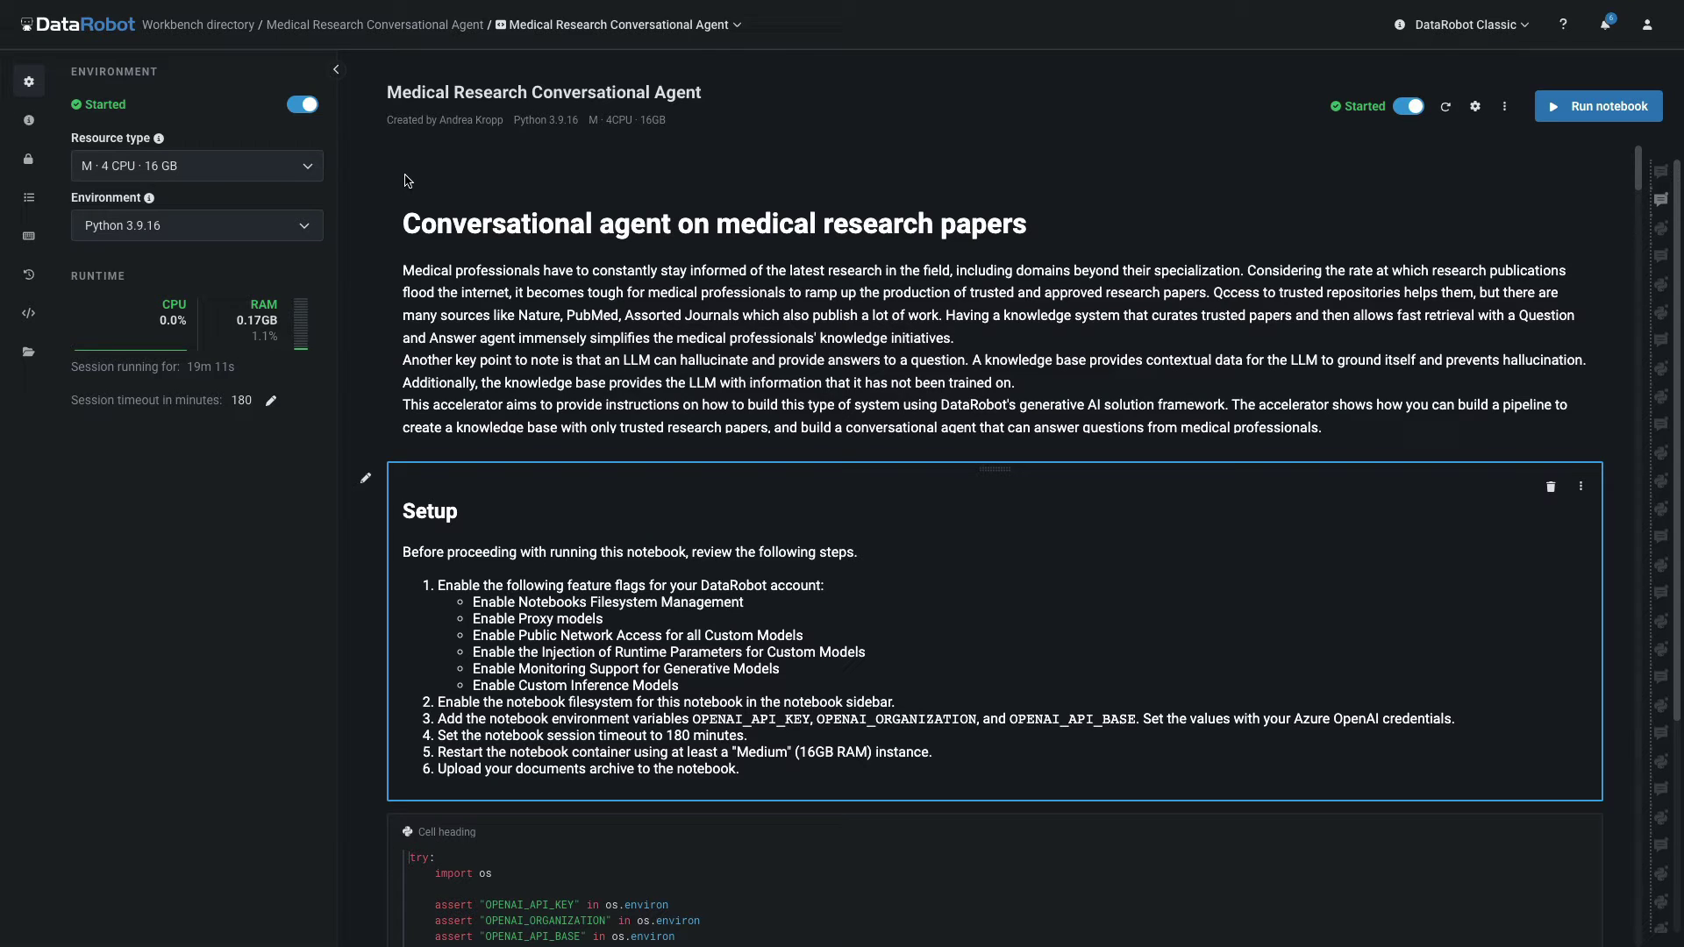
click(29, 199)
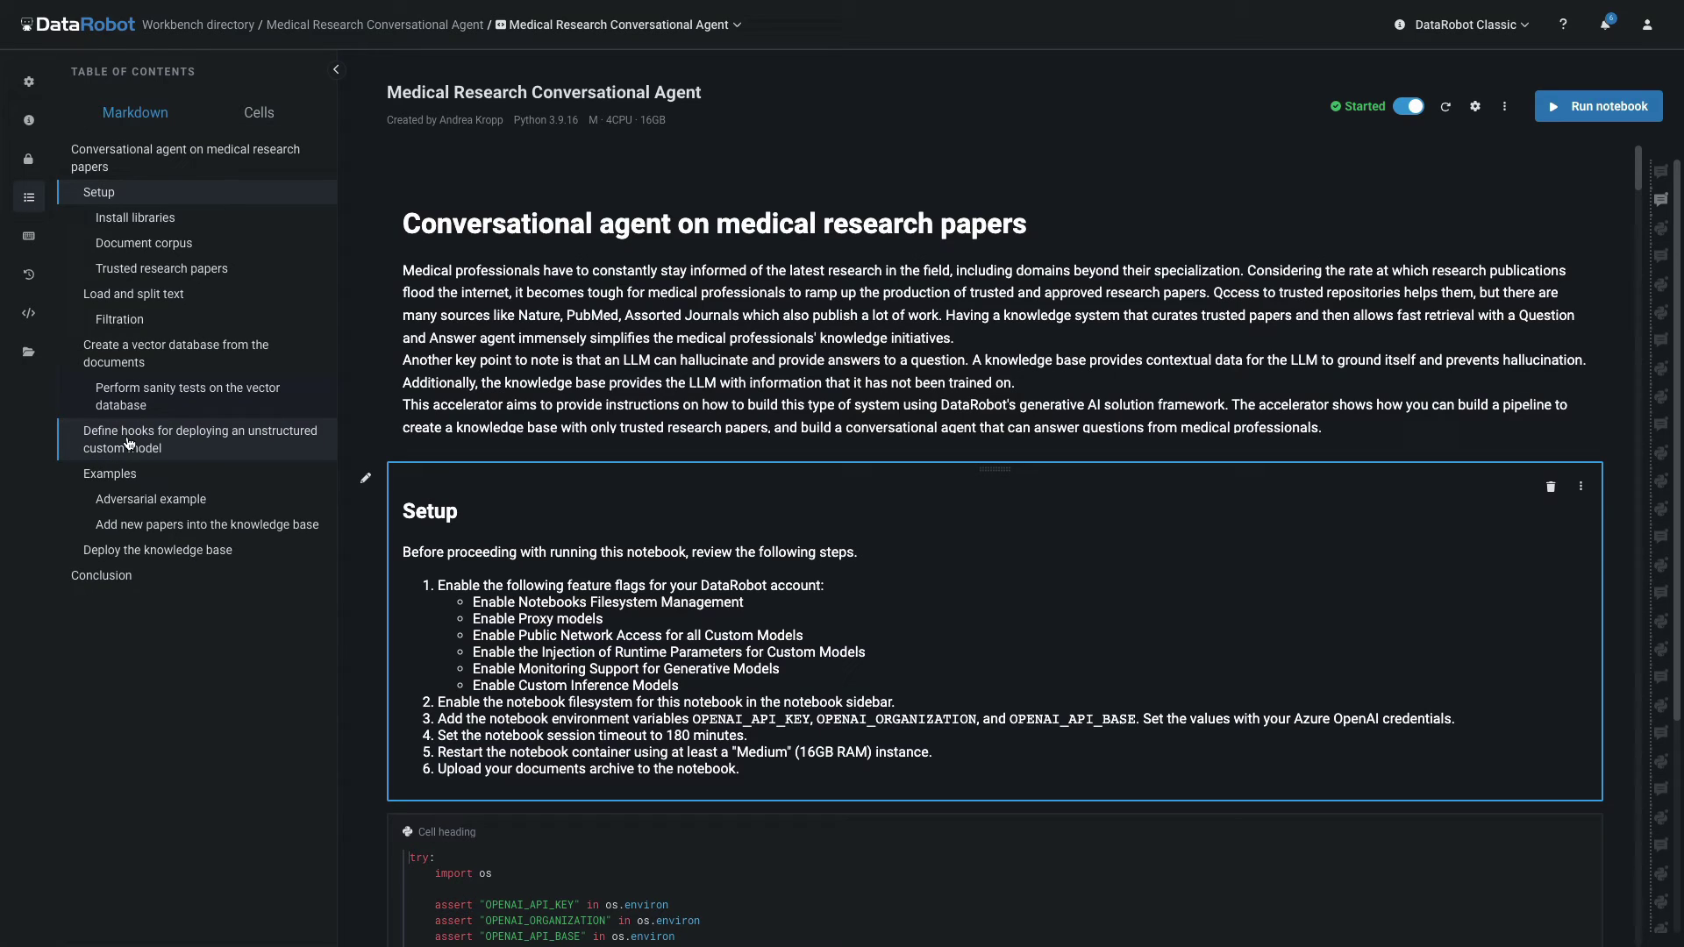
click(127, 442)
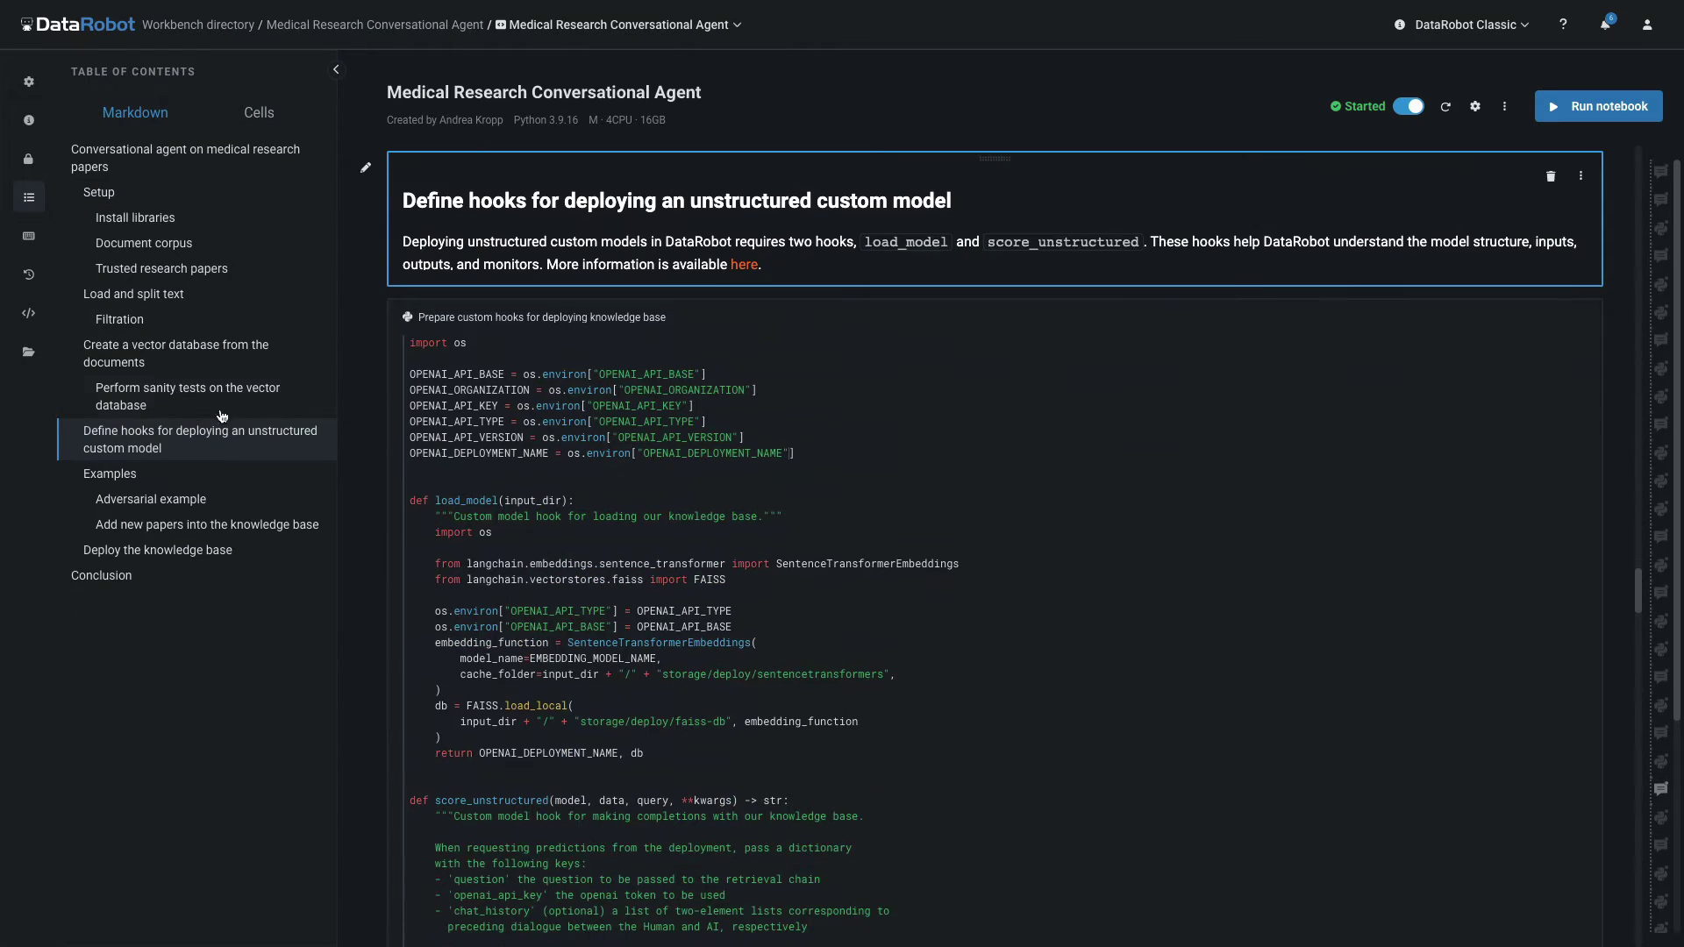
click(703, 470)
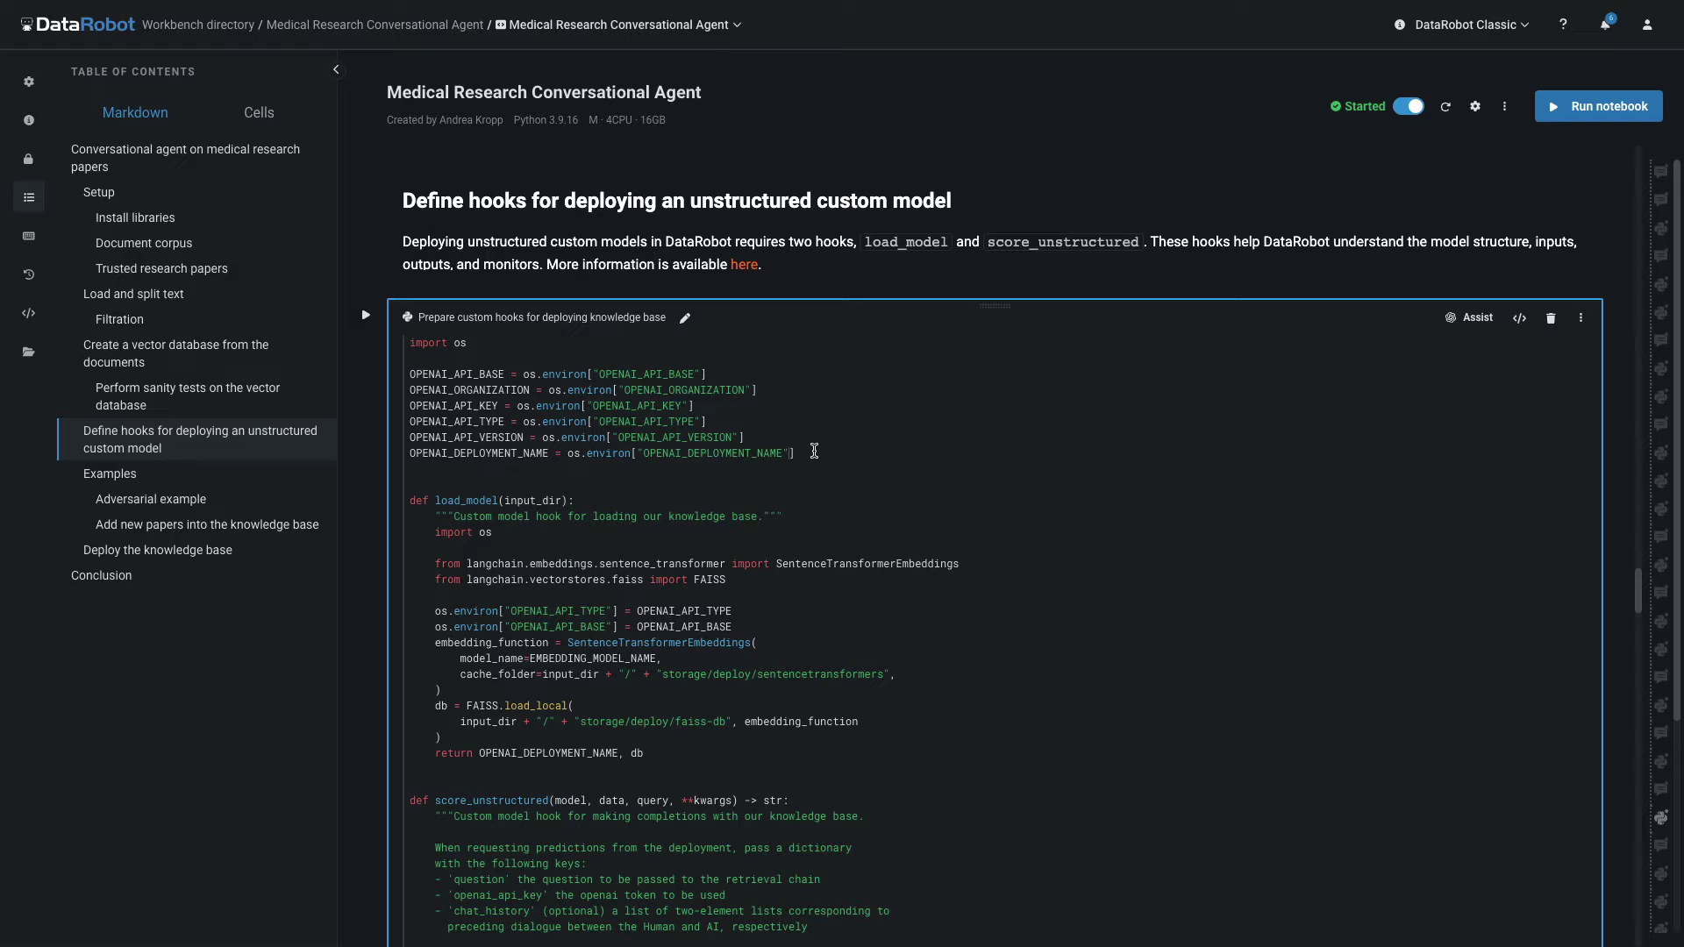
- Add an environment variable MY_KEY with value MY_PASSWORD next to the OpenAI entries
drag(795, 452, 405, 379)
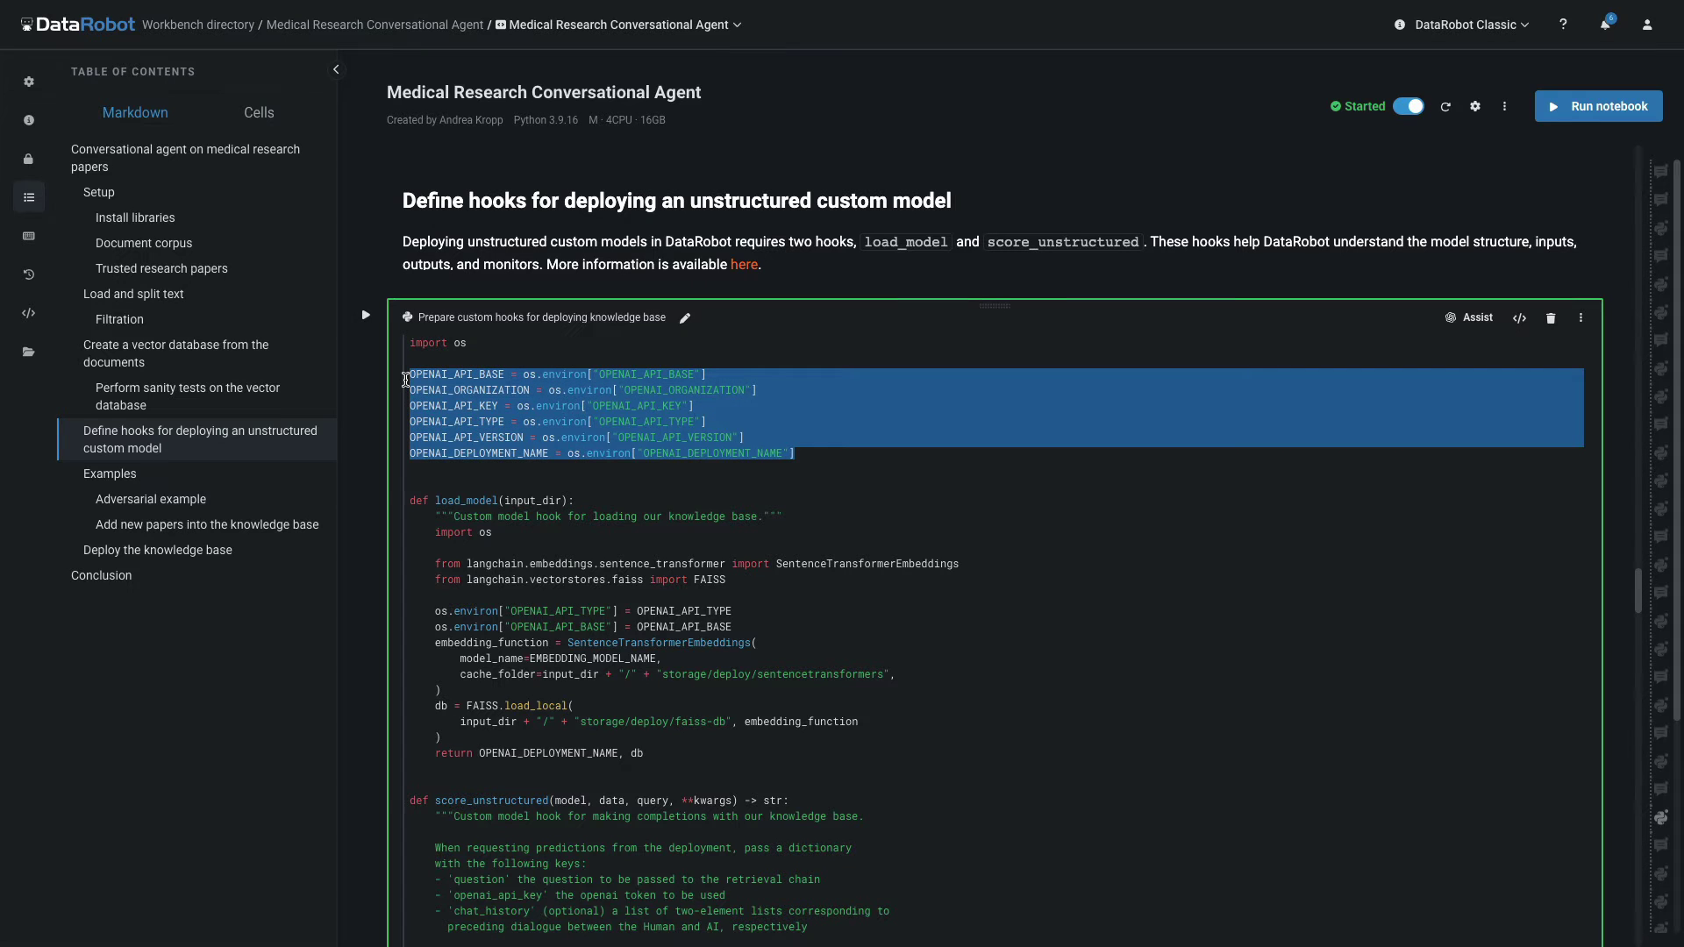
click(29, 160)
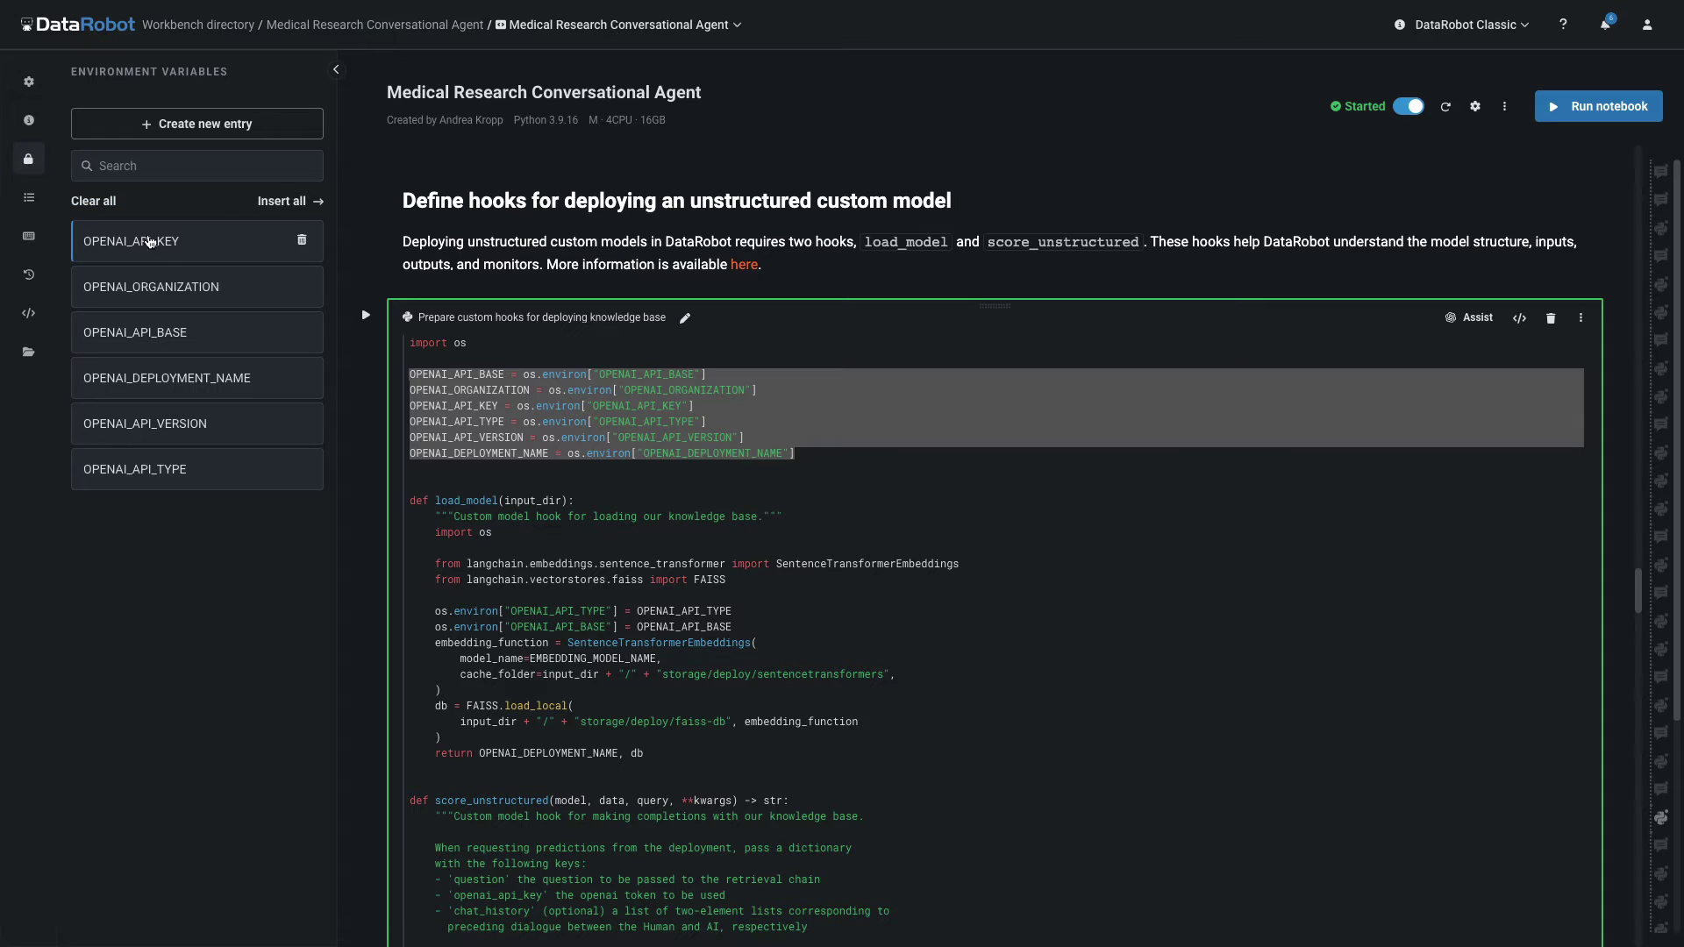
click(149, 242)
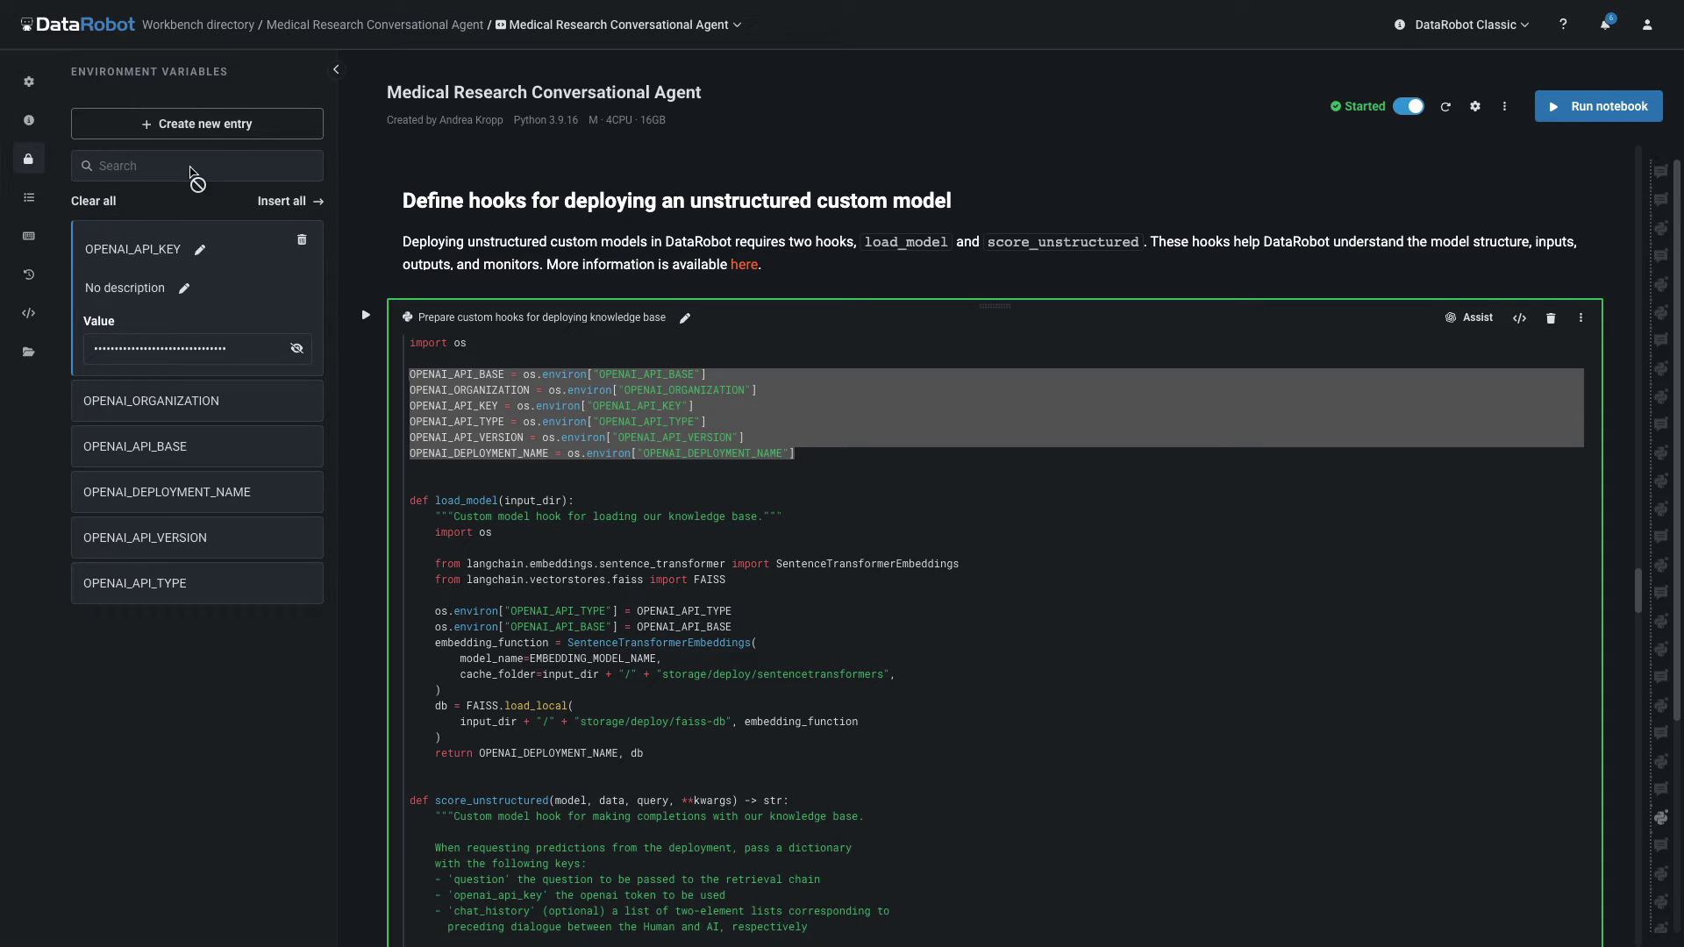
click(198, 124)
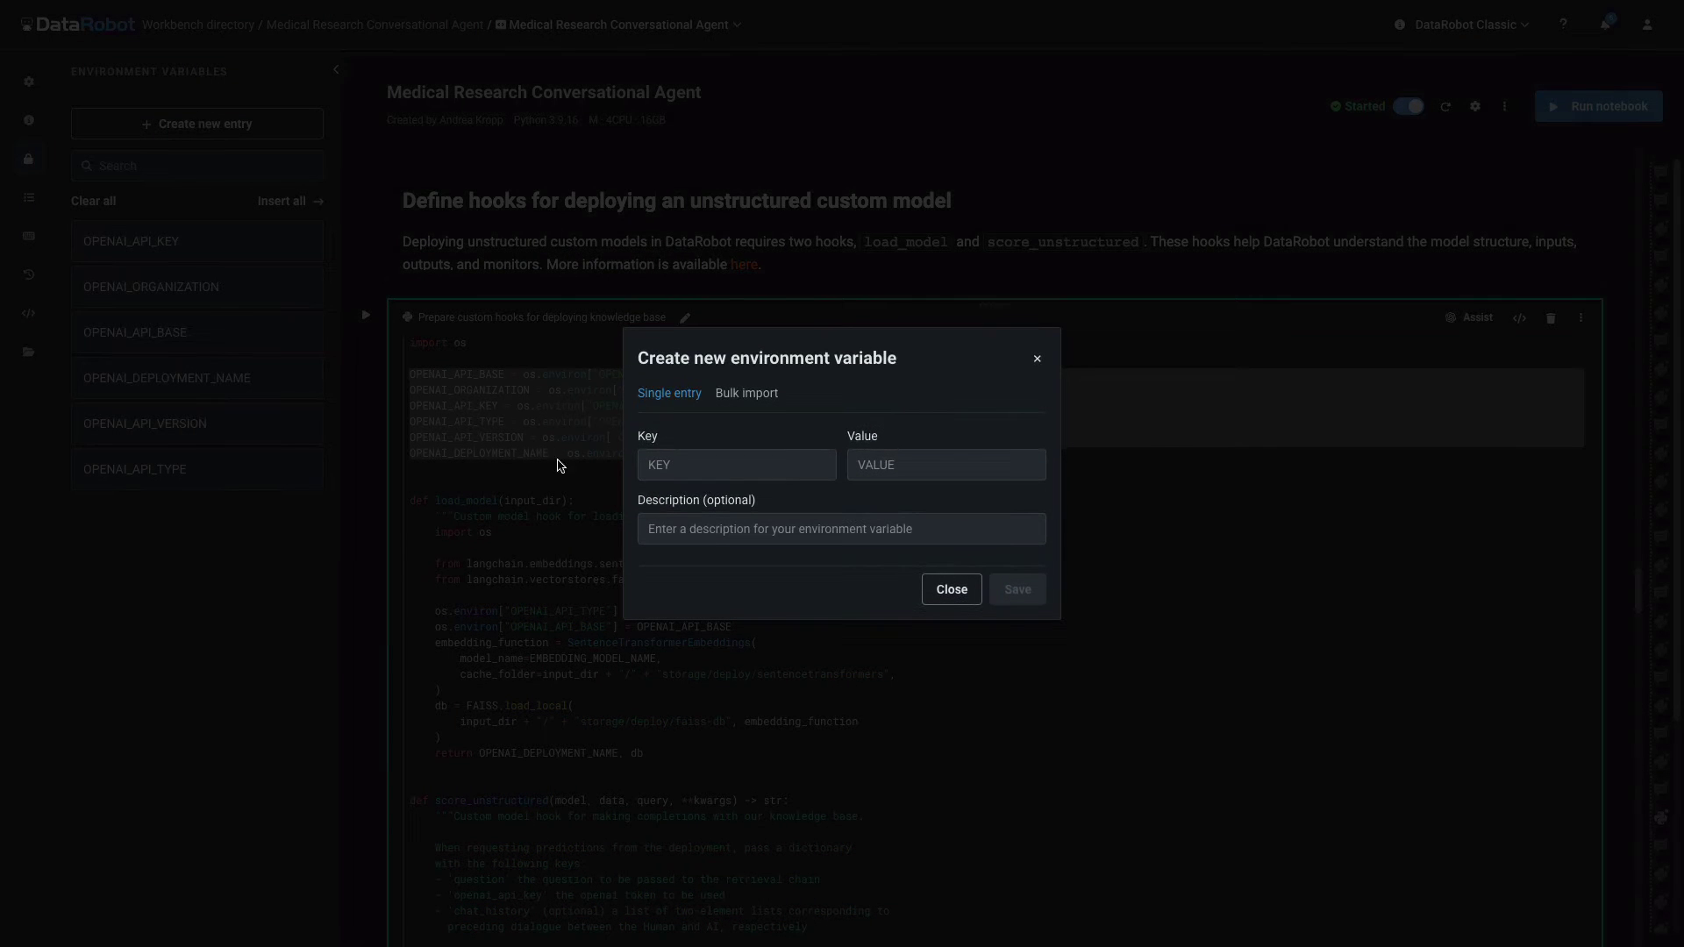
click(736, 465)
text(MY_KEY)
key(Tab)
text(MY_PASSWORD)
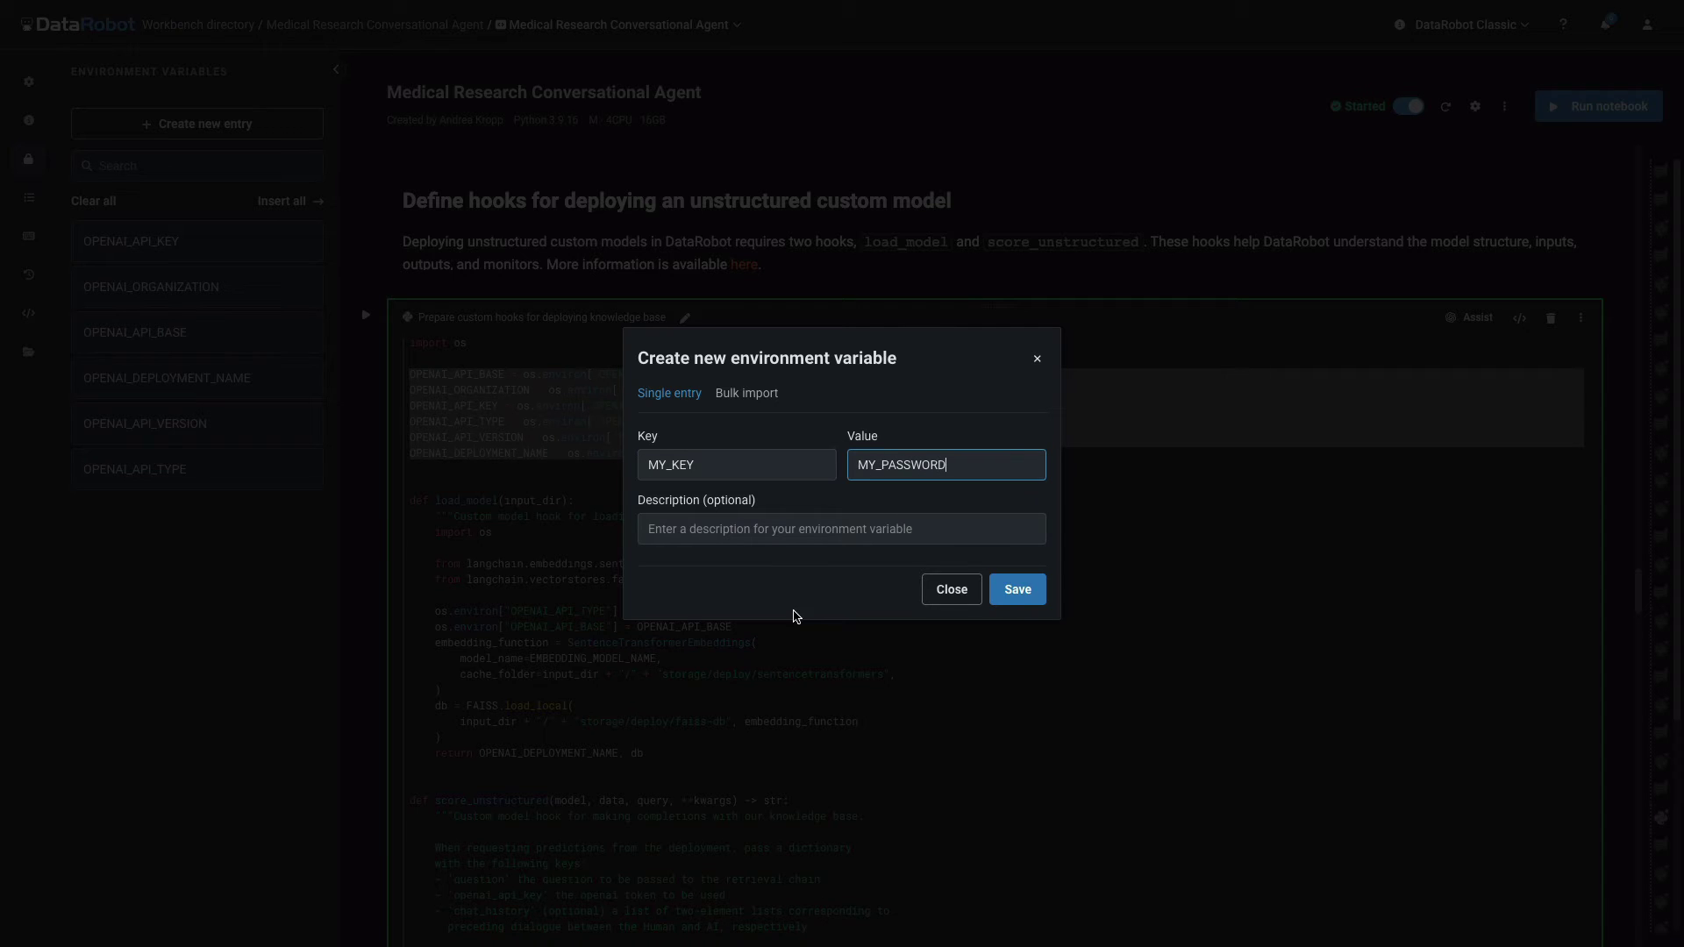
click(1017, 589)
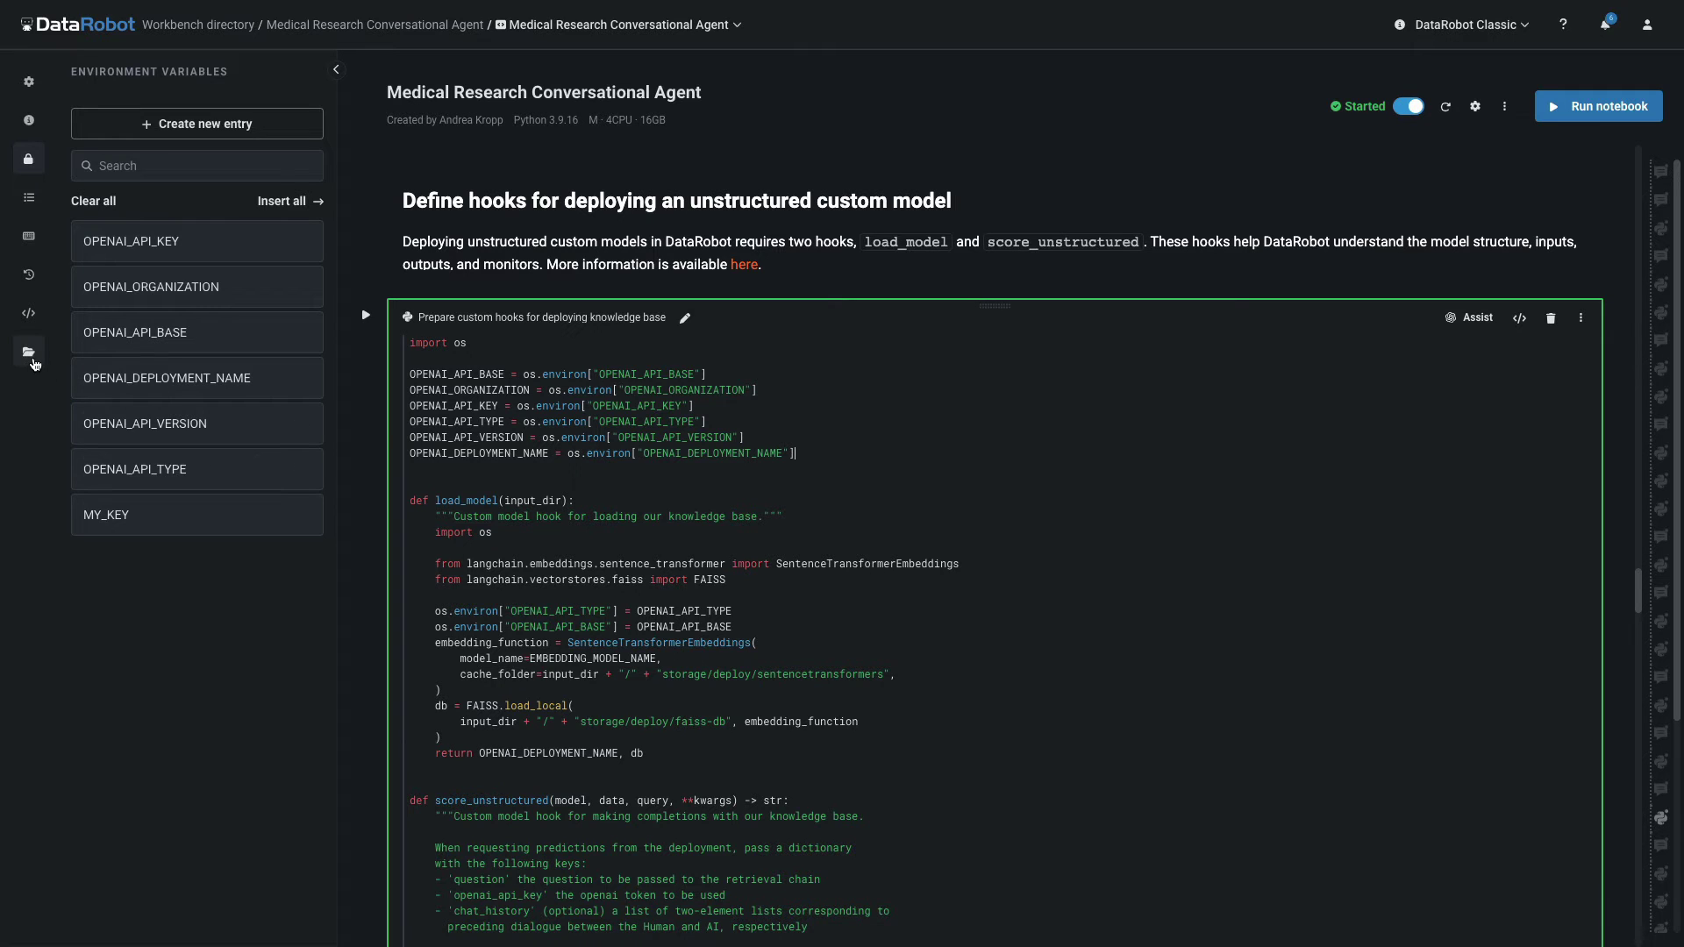
- Browse the notebook's stored files at the storage root and its upload options
click(30, 353)
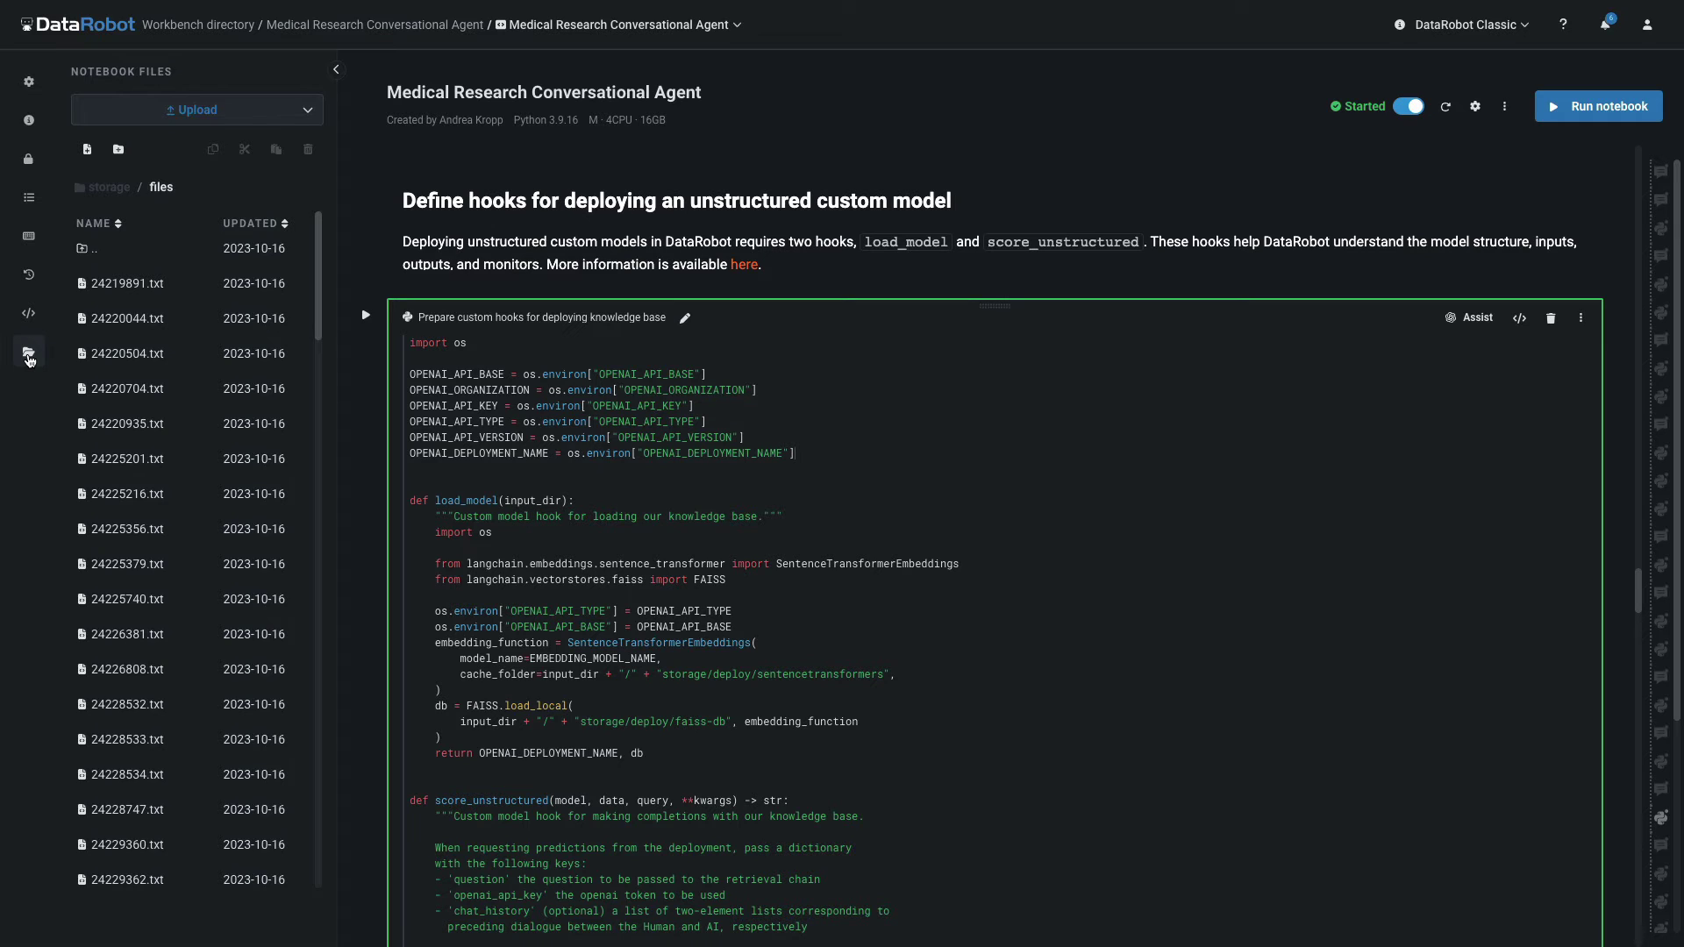
click(107, 187)
click(307, 111)
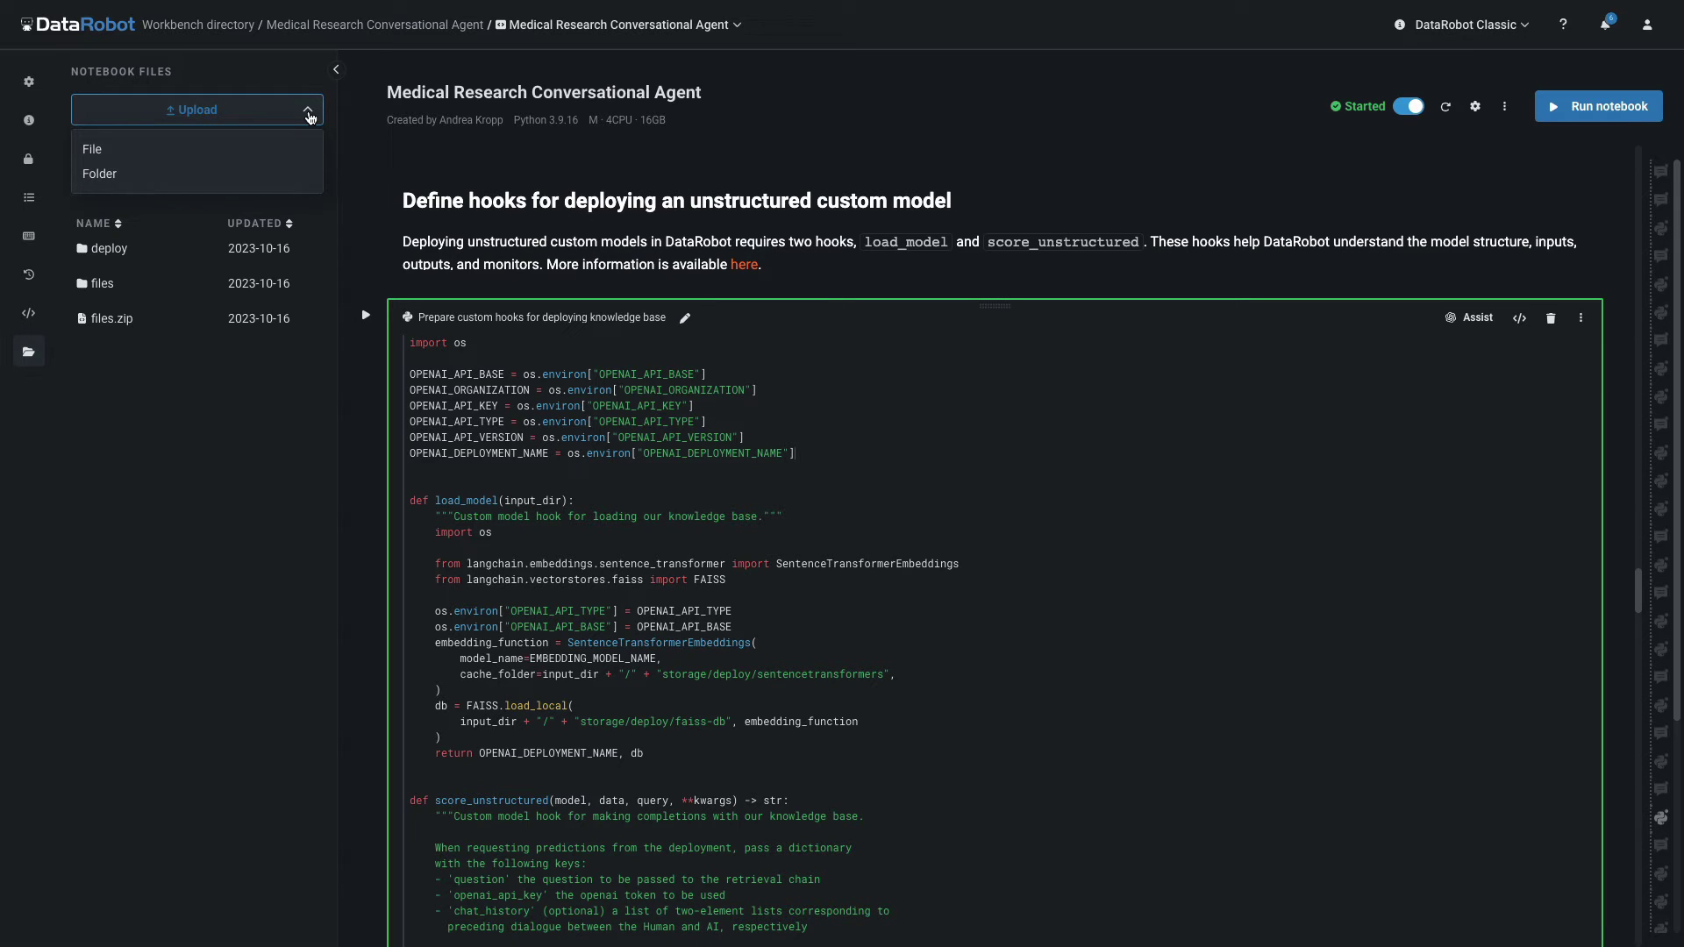
click(310, 116)
- Jump through the Adversarial example, Add new papers and Deploy the knowledge base sections
click(29, 199)
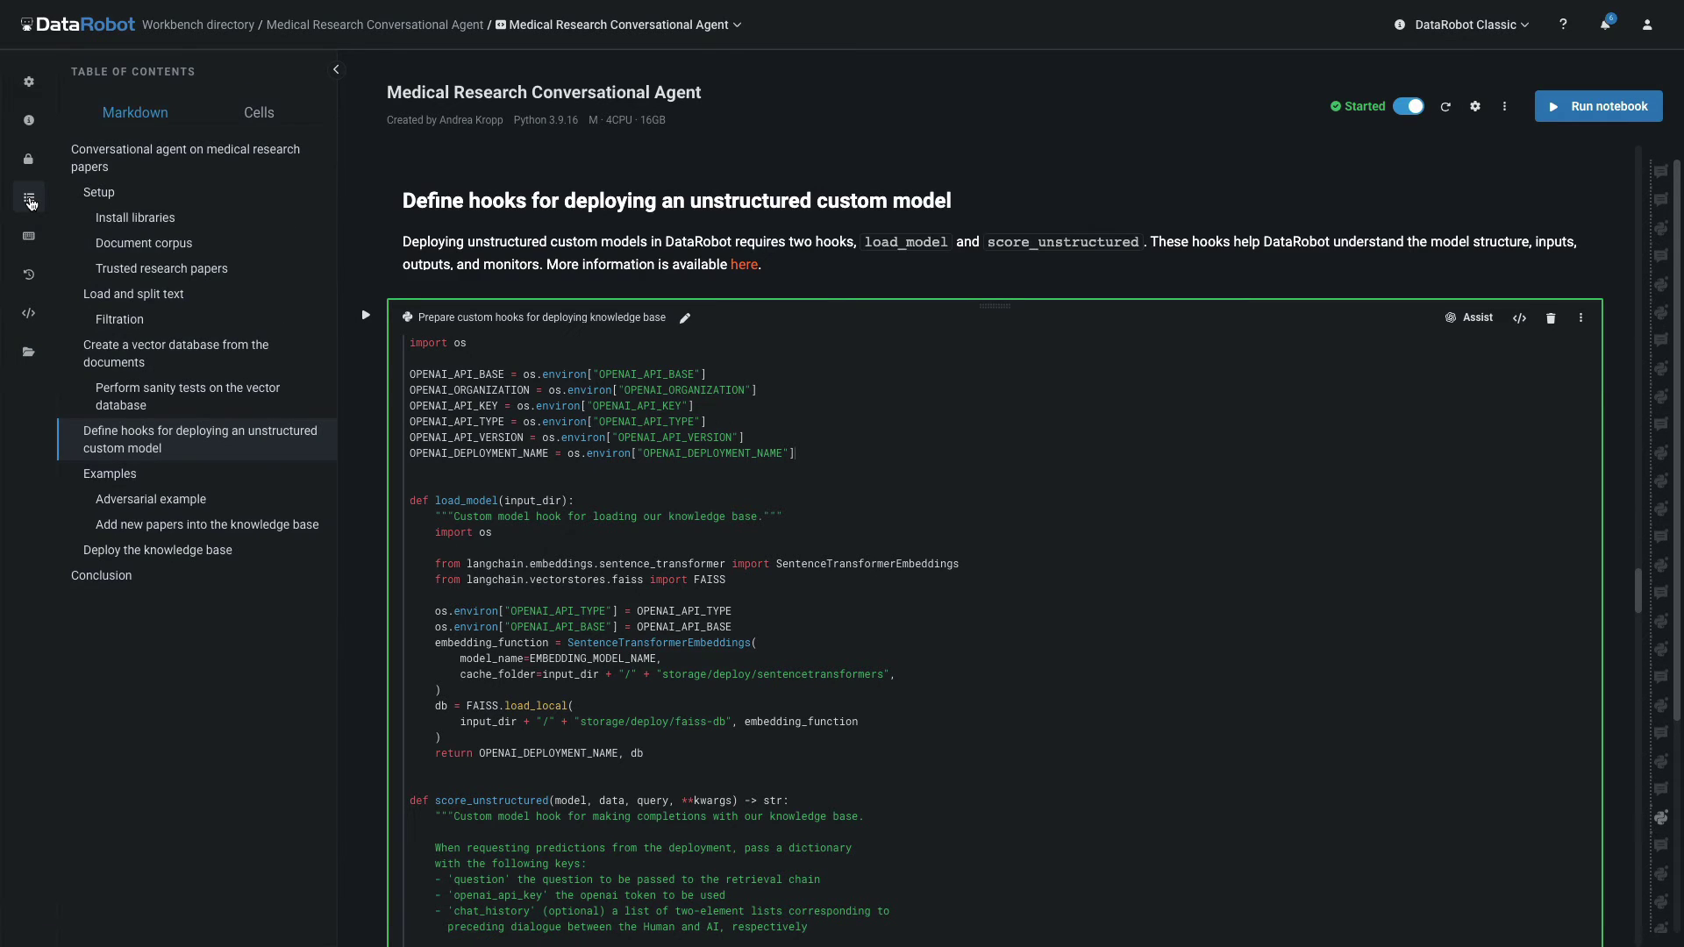
click(136, 501)
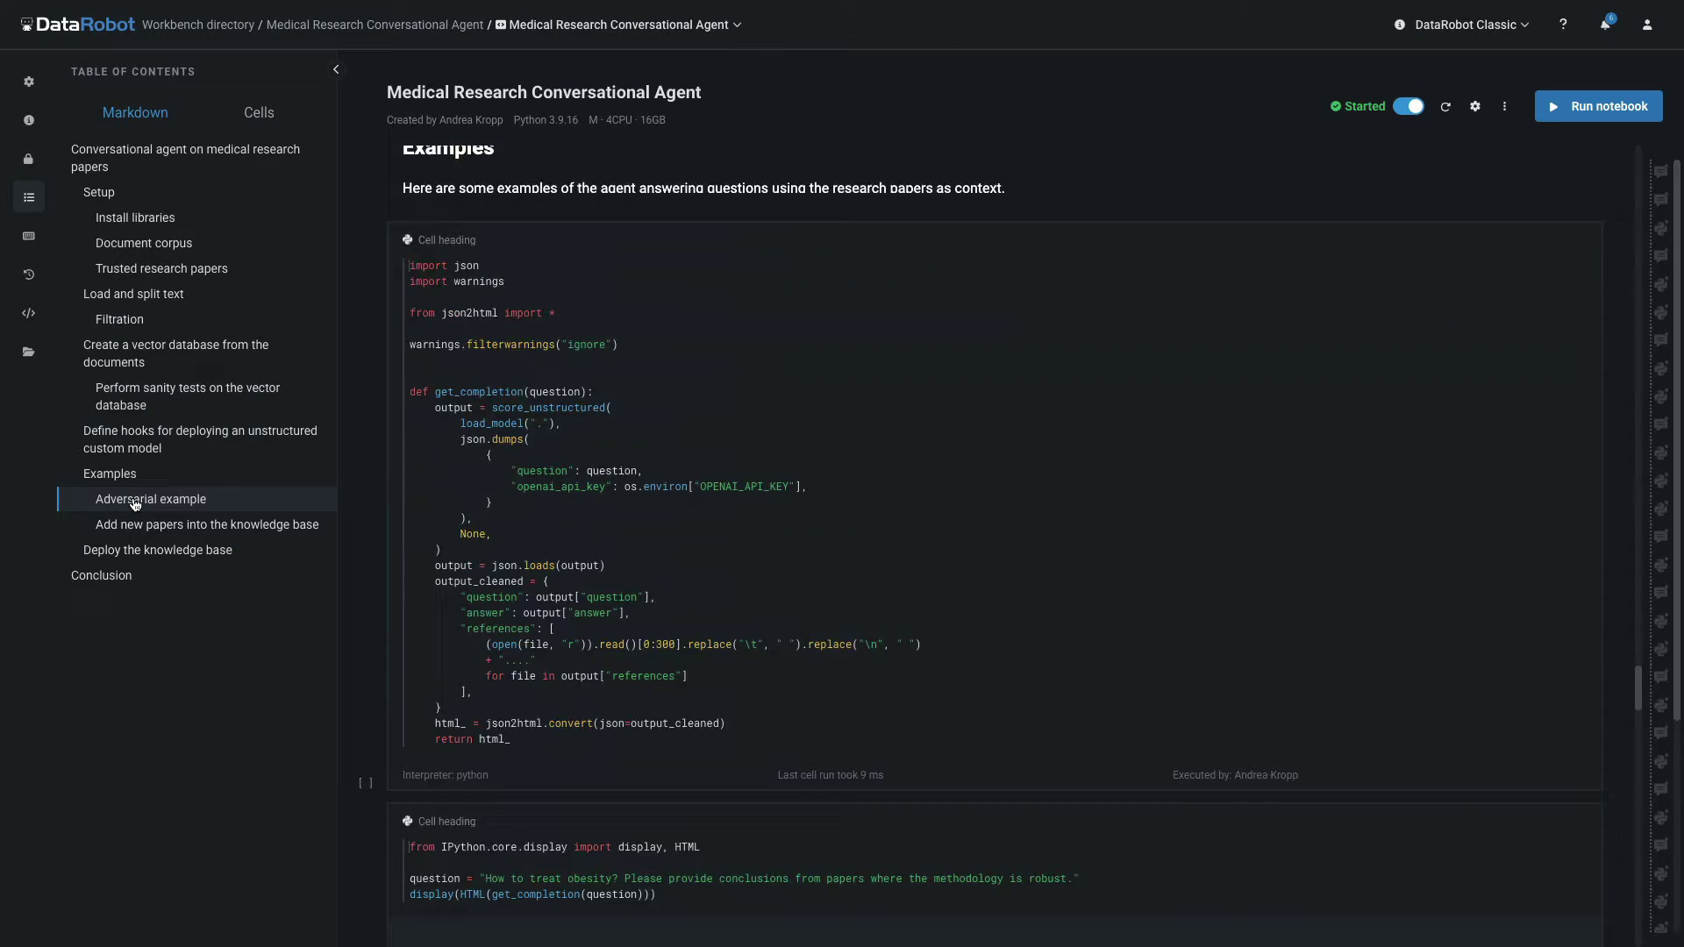
click(138, 527)
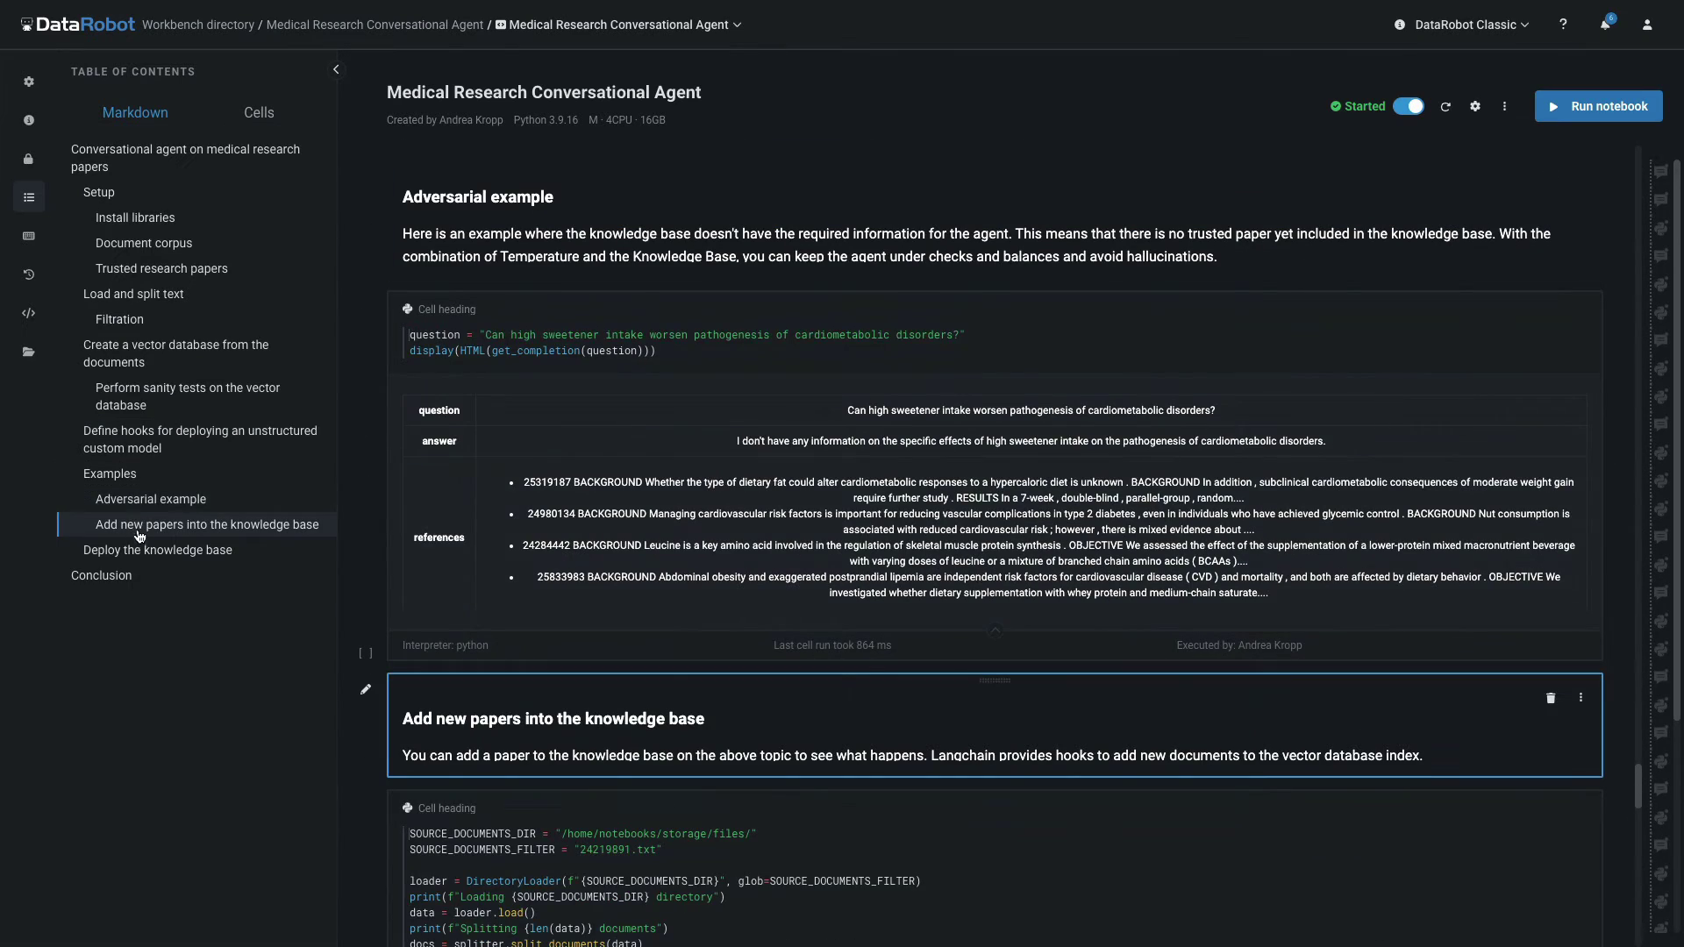
click(144, 553)
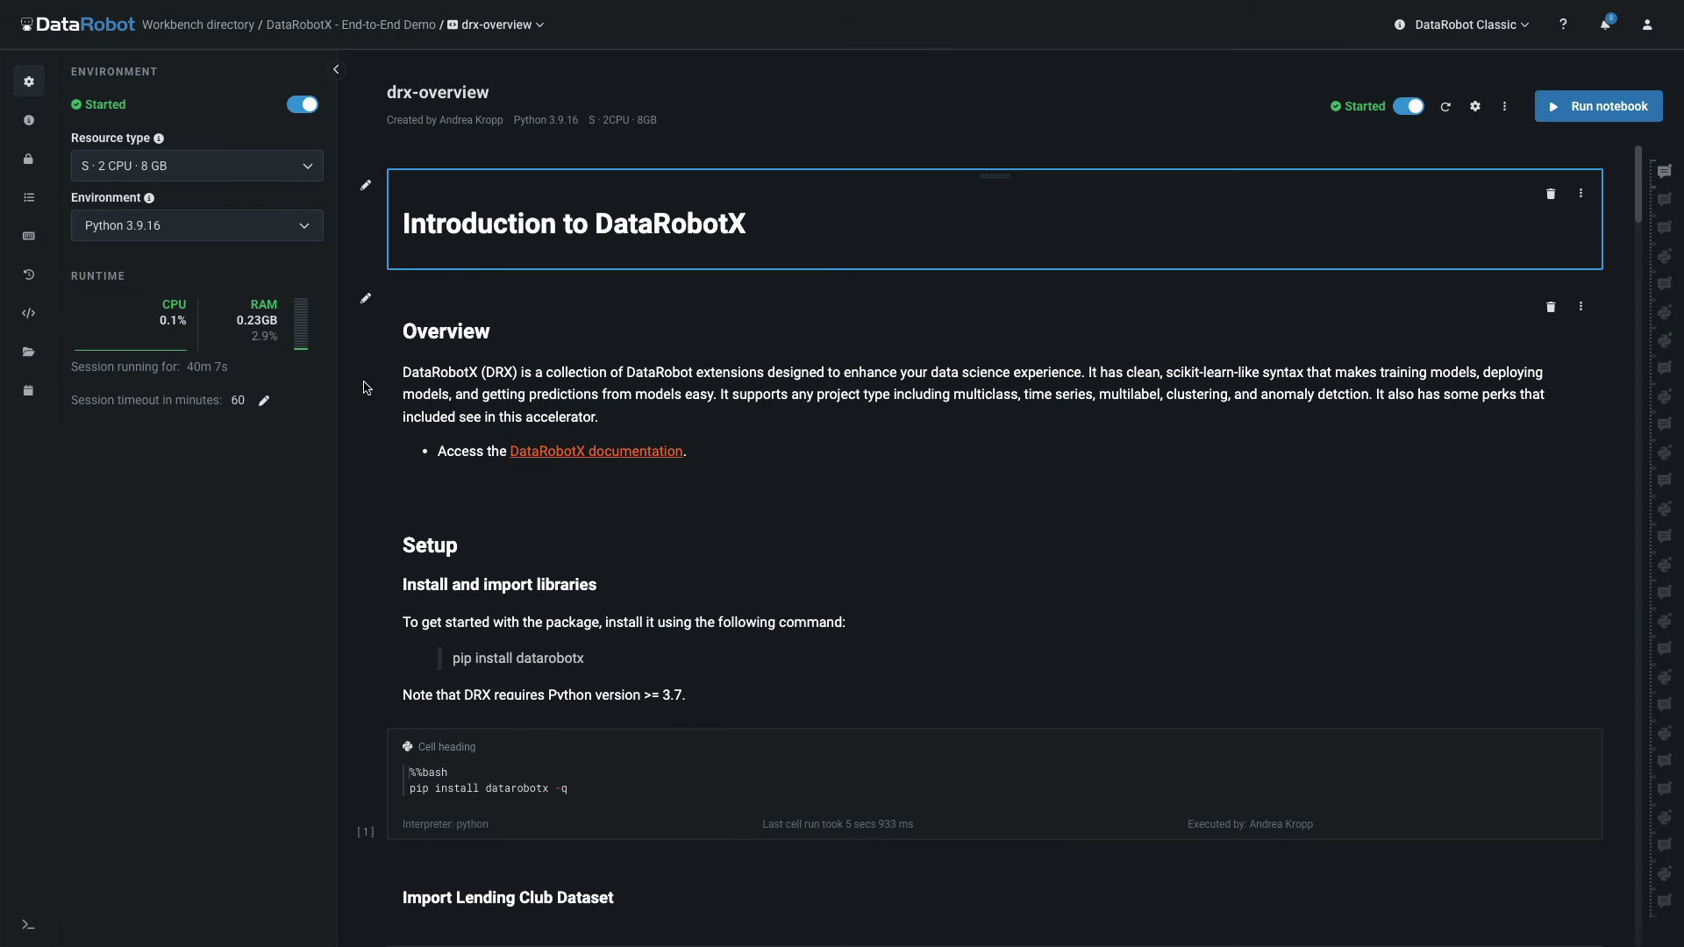
- Insert the Connect to Snowflake snippet after selecting the Lending Club import cell
click(29, 313)
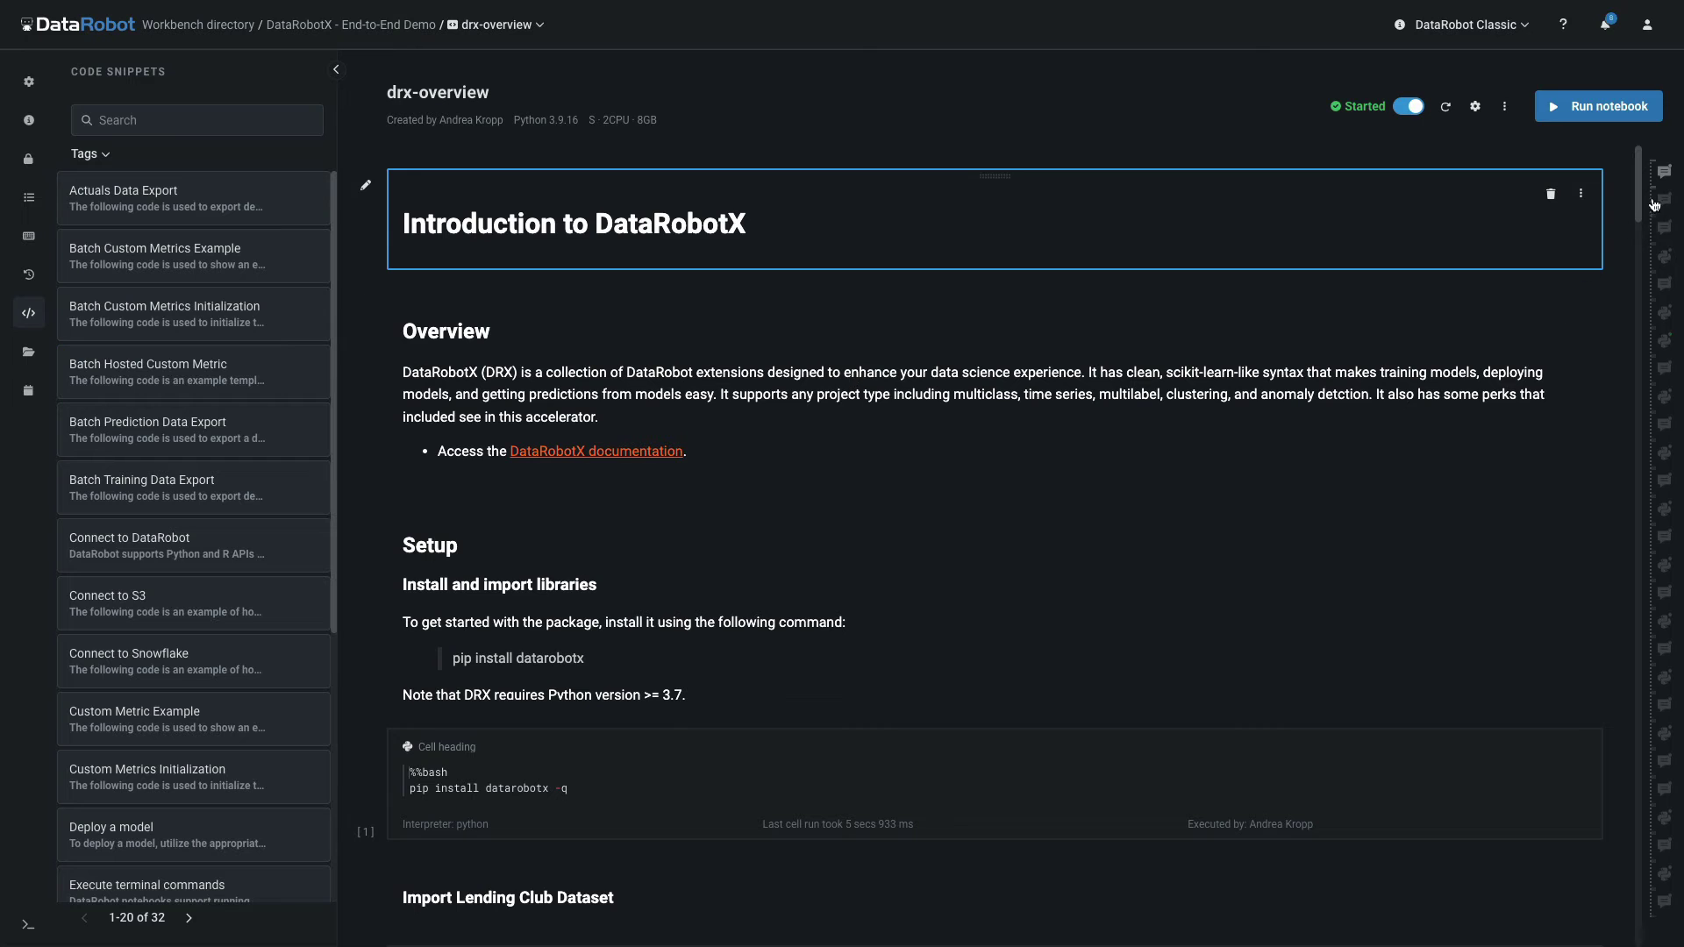
drag(1643, 181, 1641, 253)
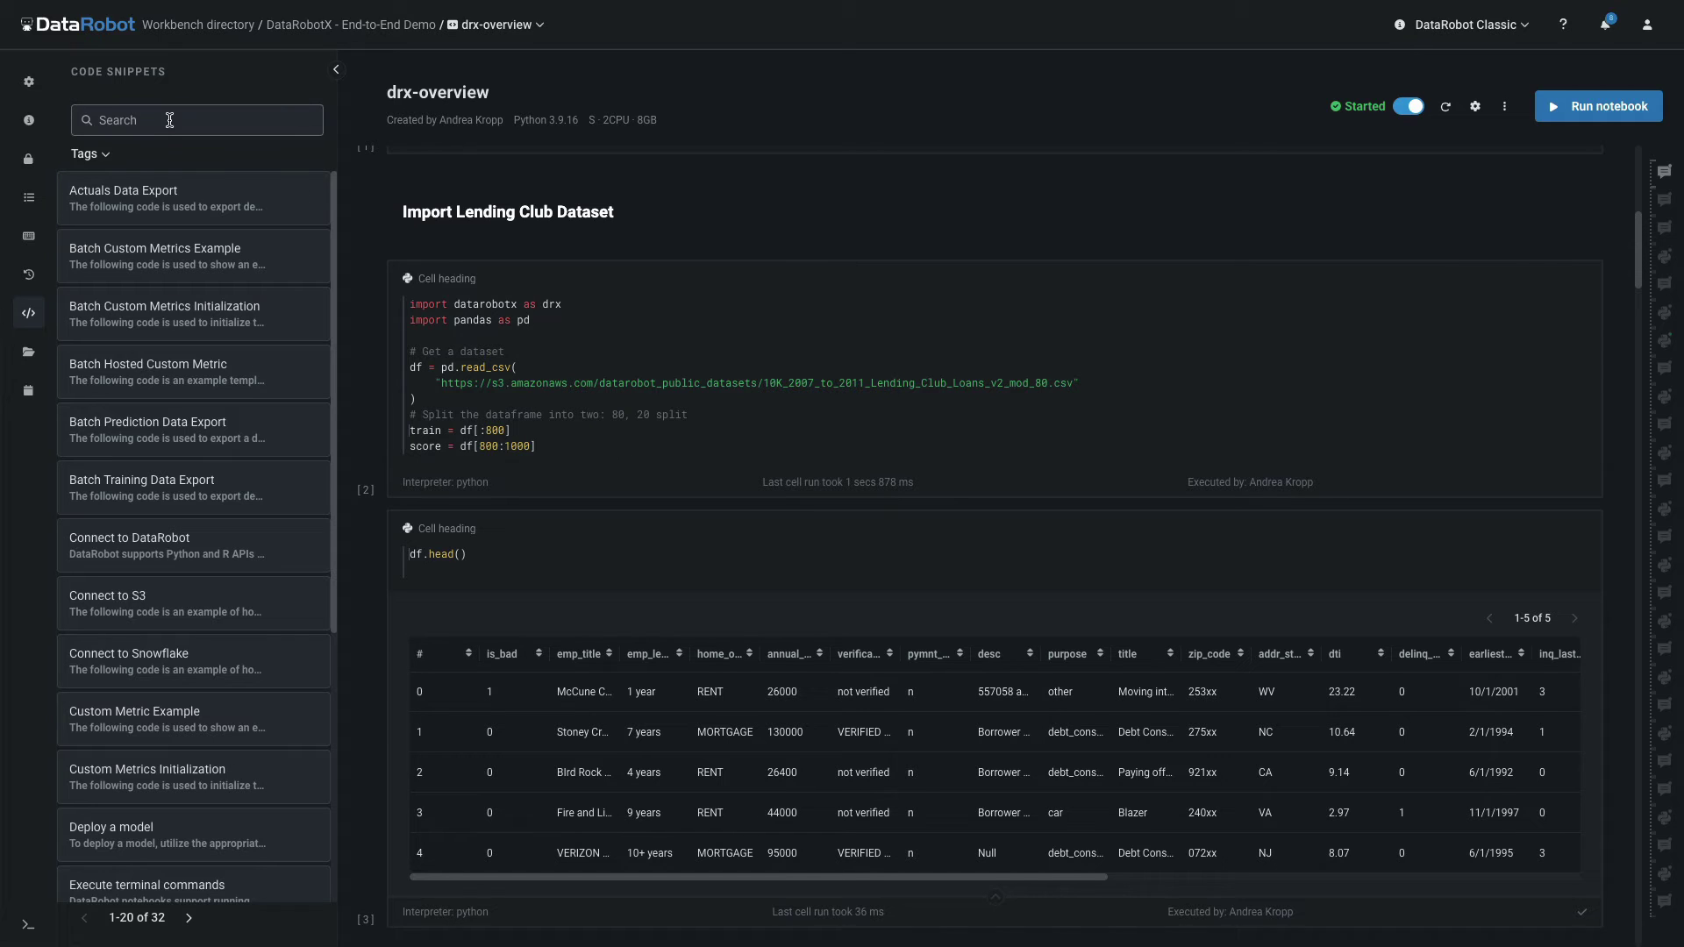
text(connect)
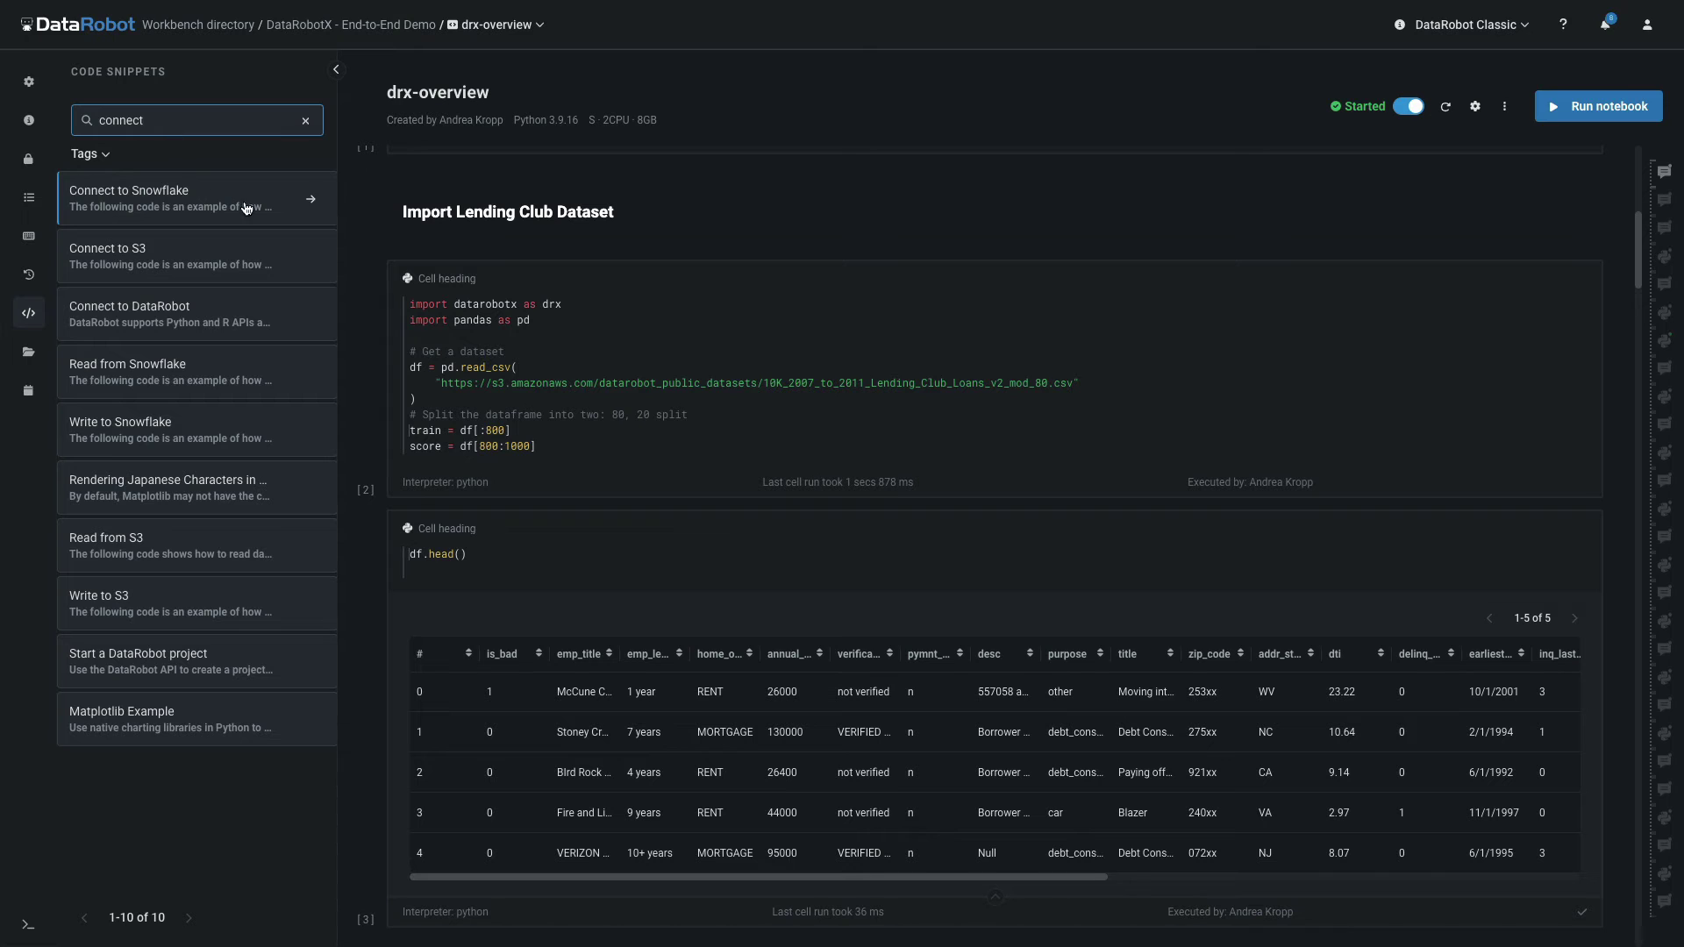
click(554, 283)
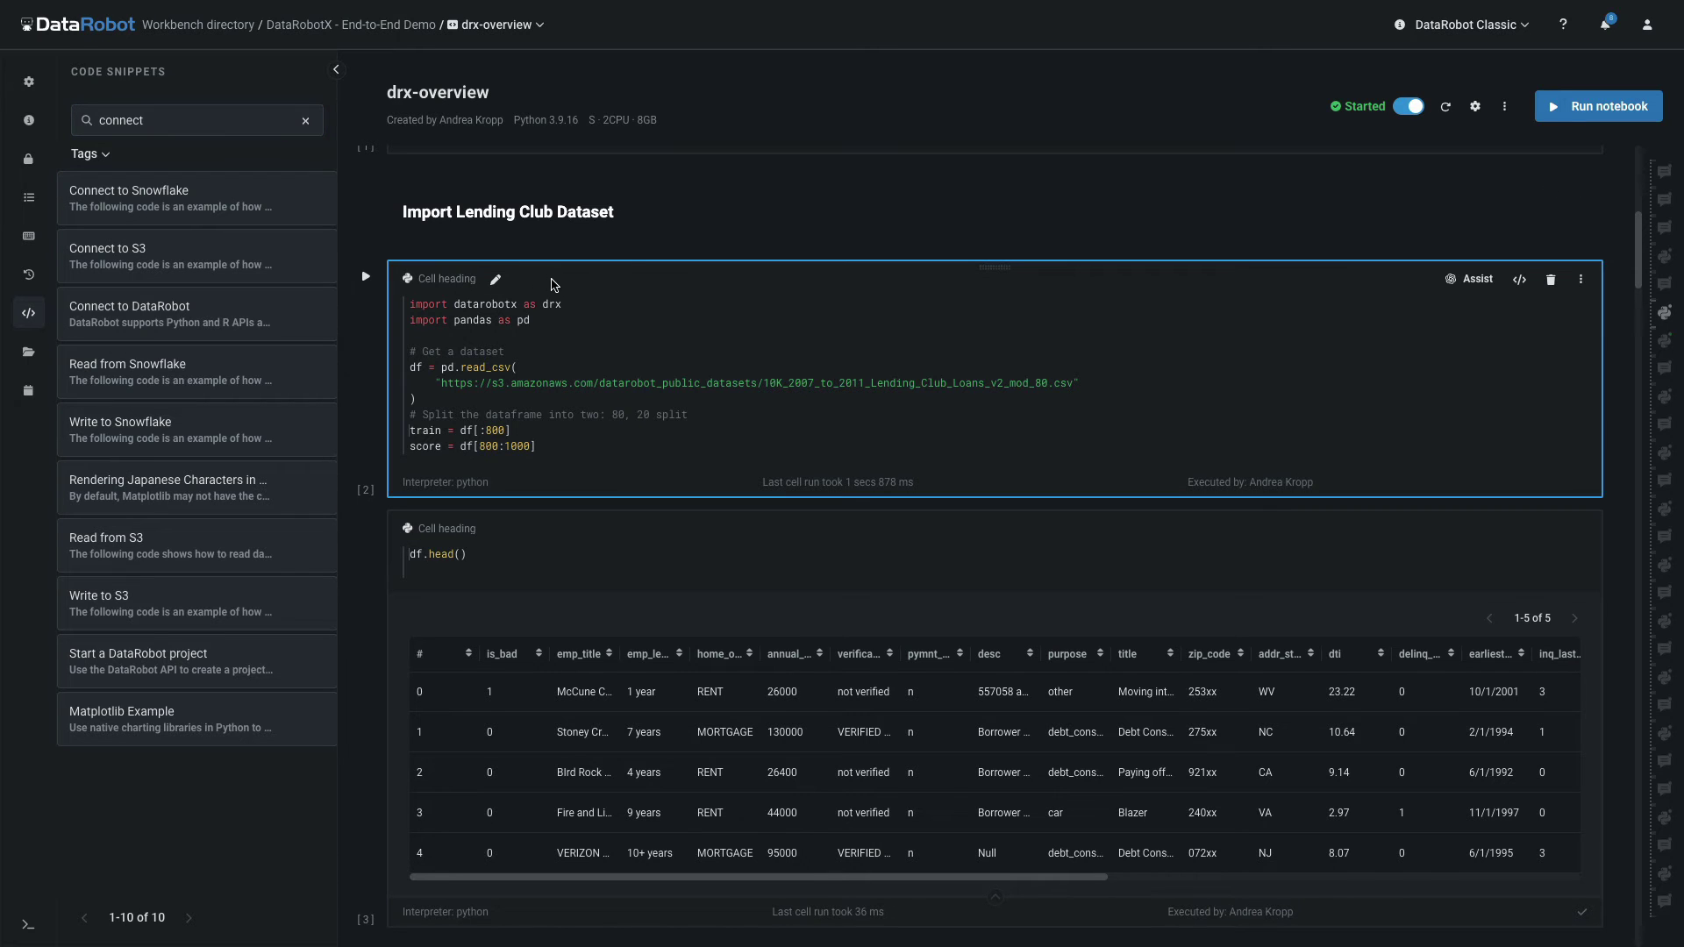
click(311, 205)
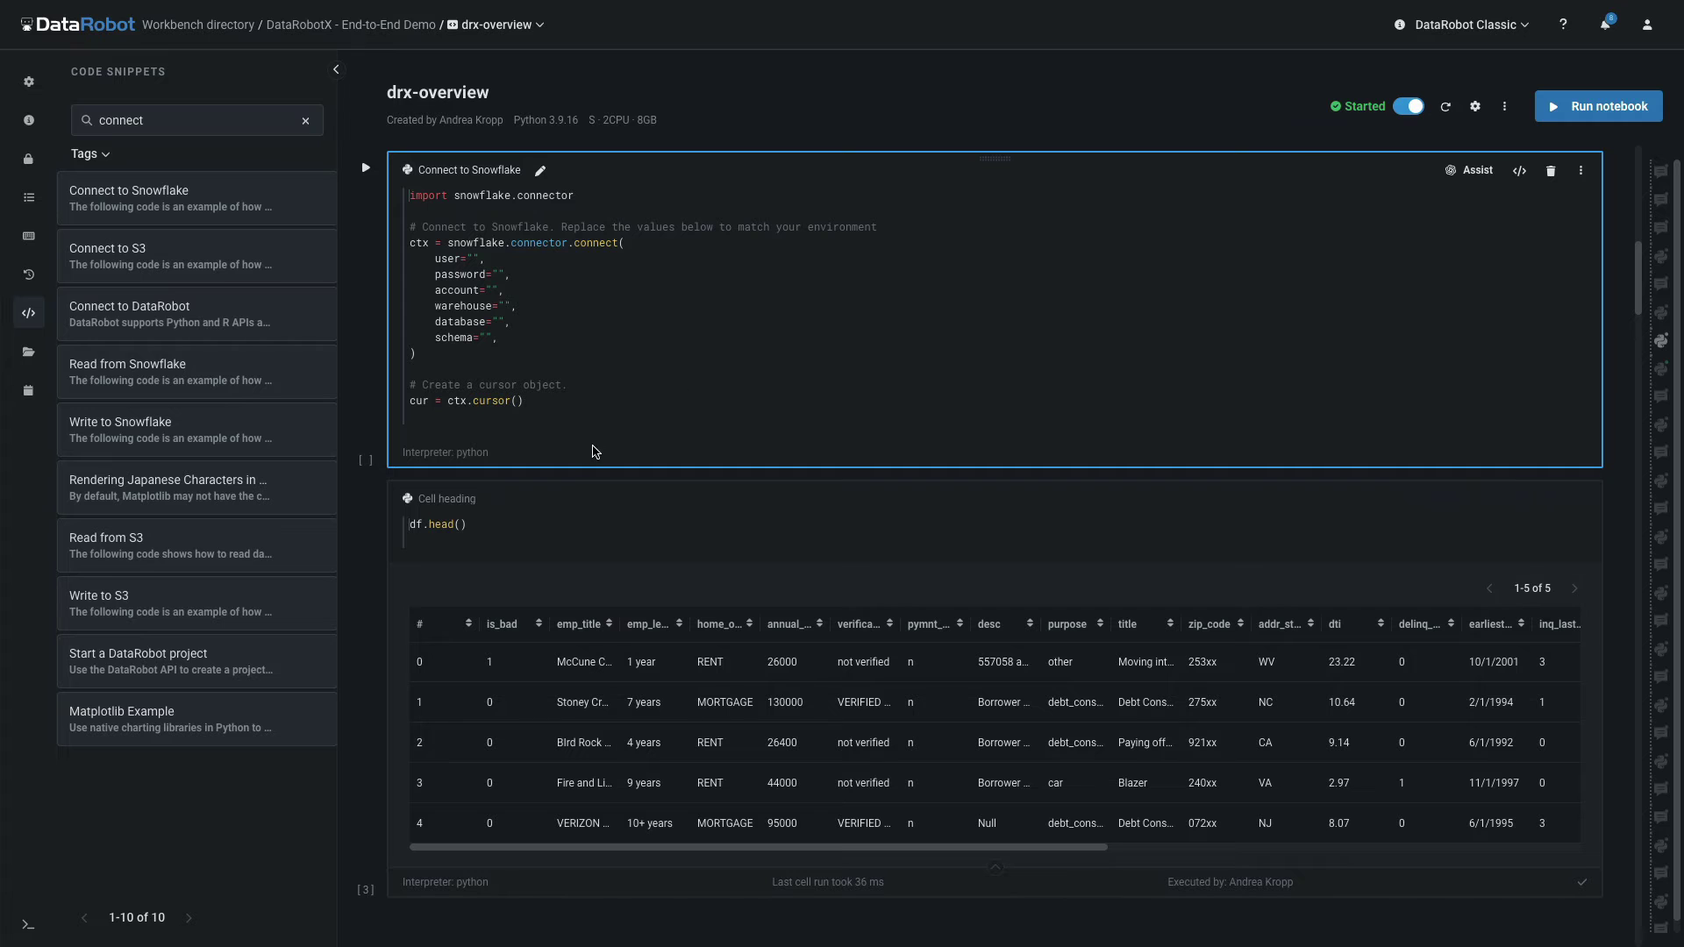
- Have Assist generate and run overlaid annual_inc histograms by is_bad in a new cell
mouse_move(561, 479)
click(435, 476)
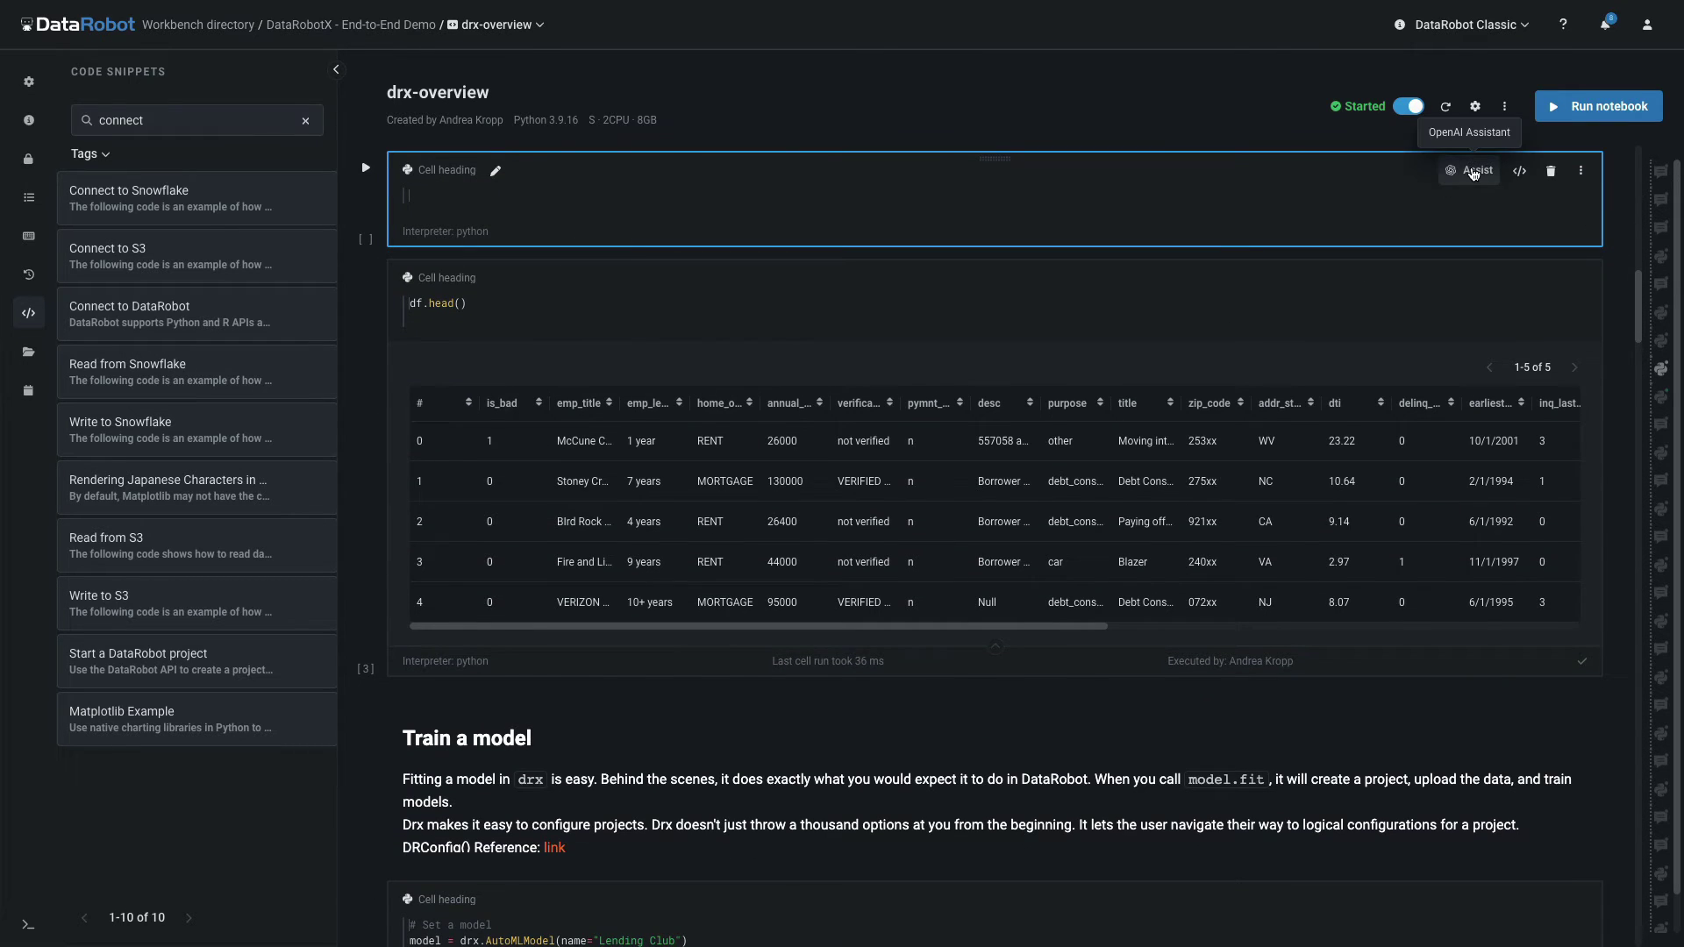
click(1468, 180)
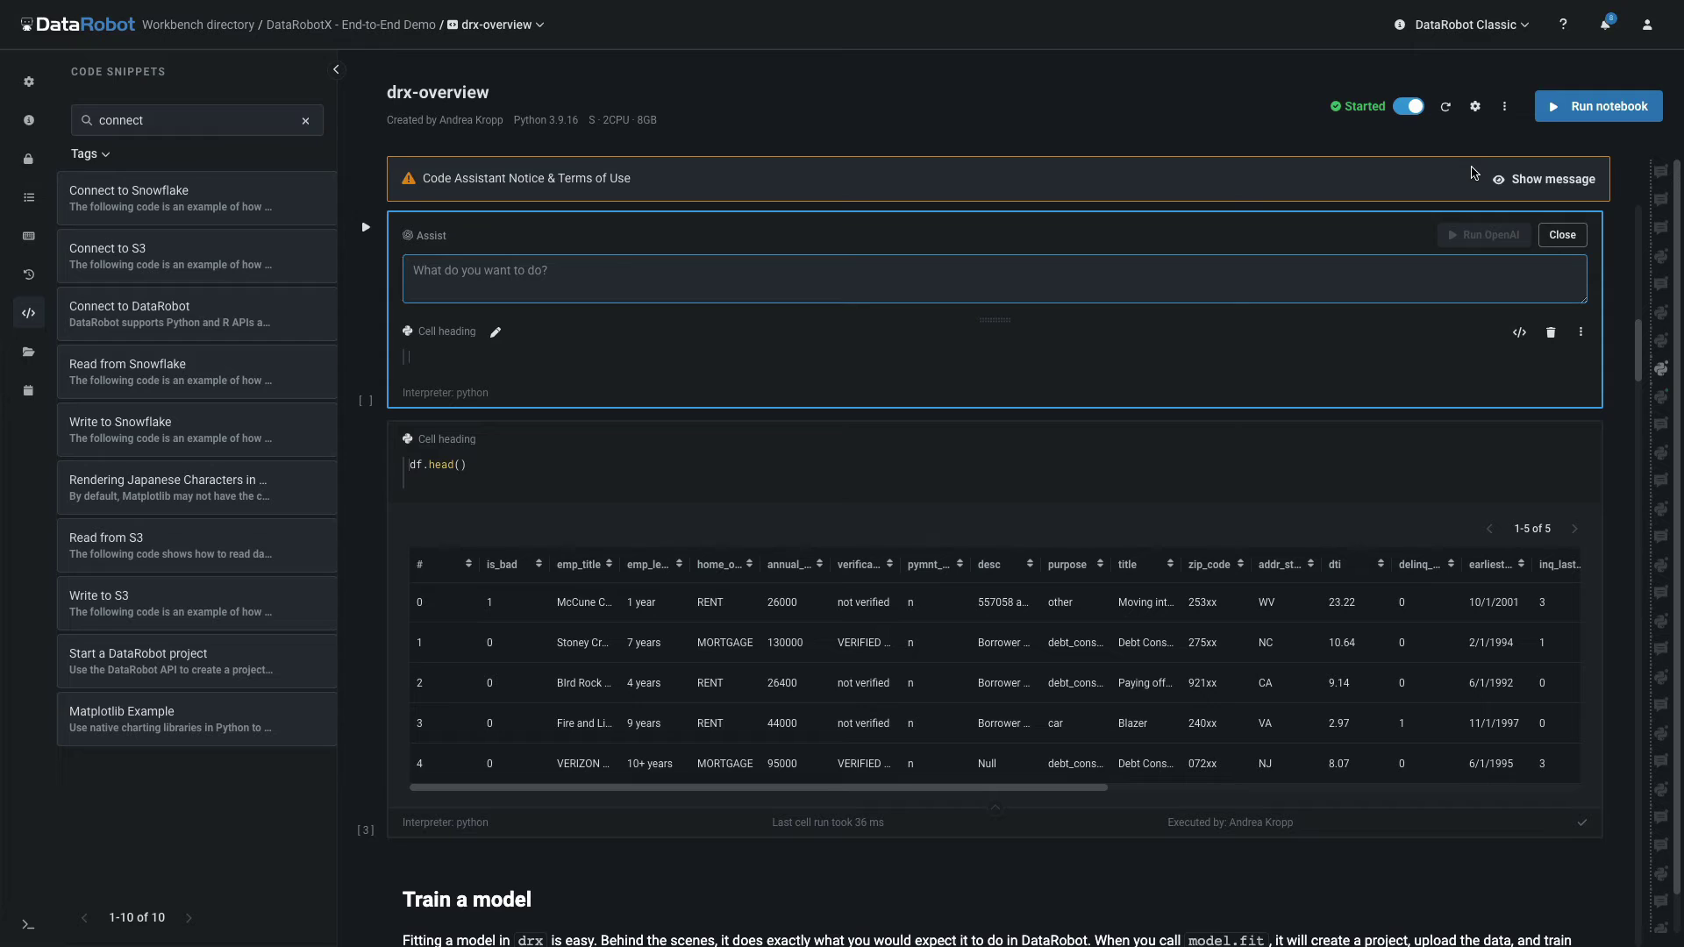
text(Generate python code for overlayed histograms of annu)
key(BackSpace)
text(r each )
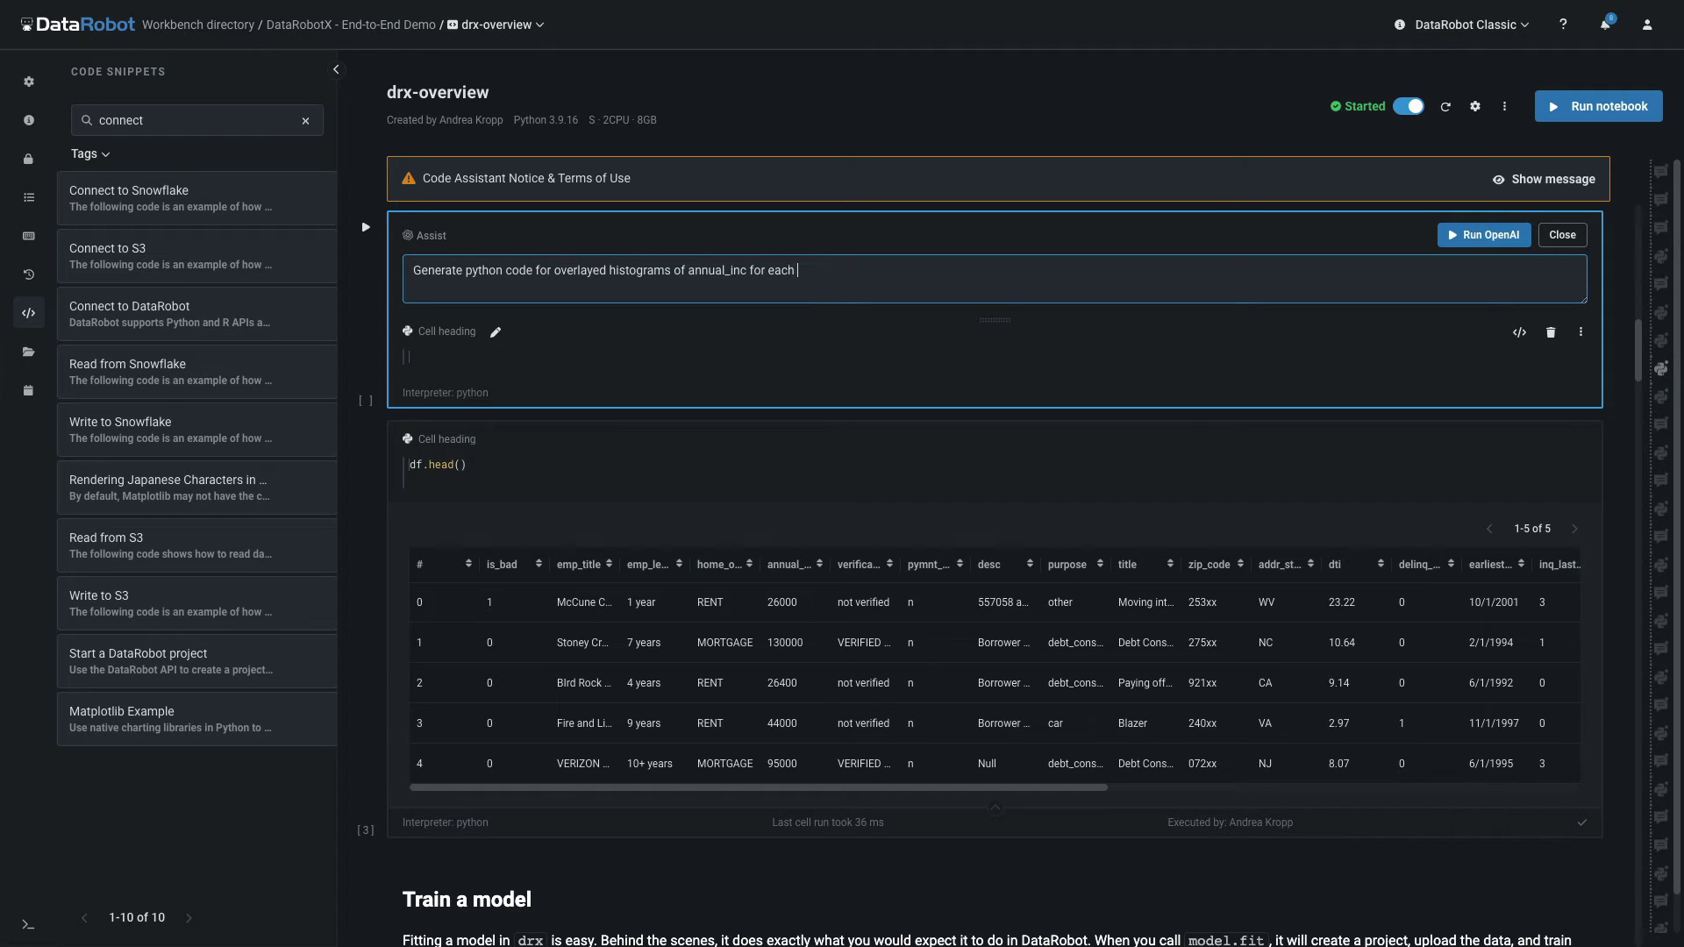
text(value of is_bad in a datafr)
text(ame named df)
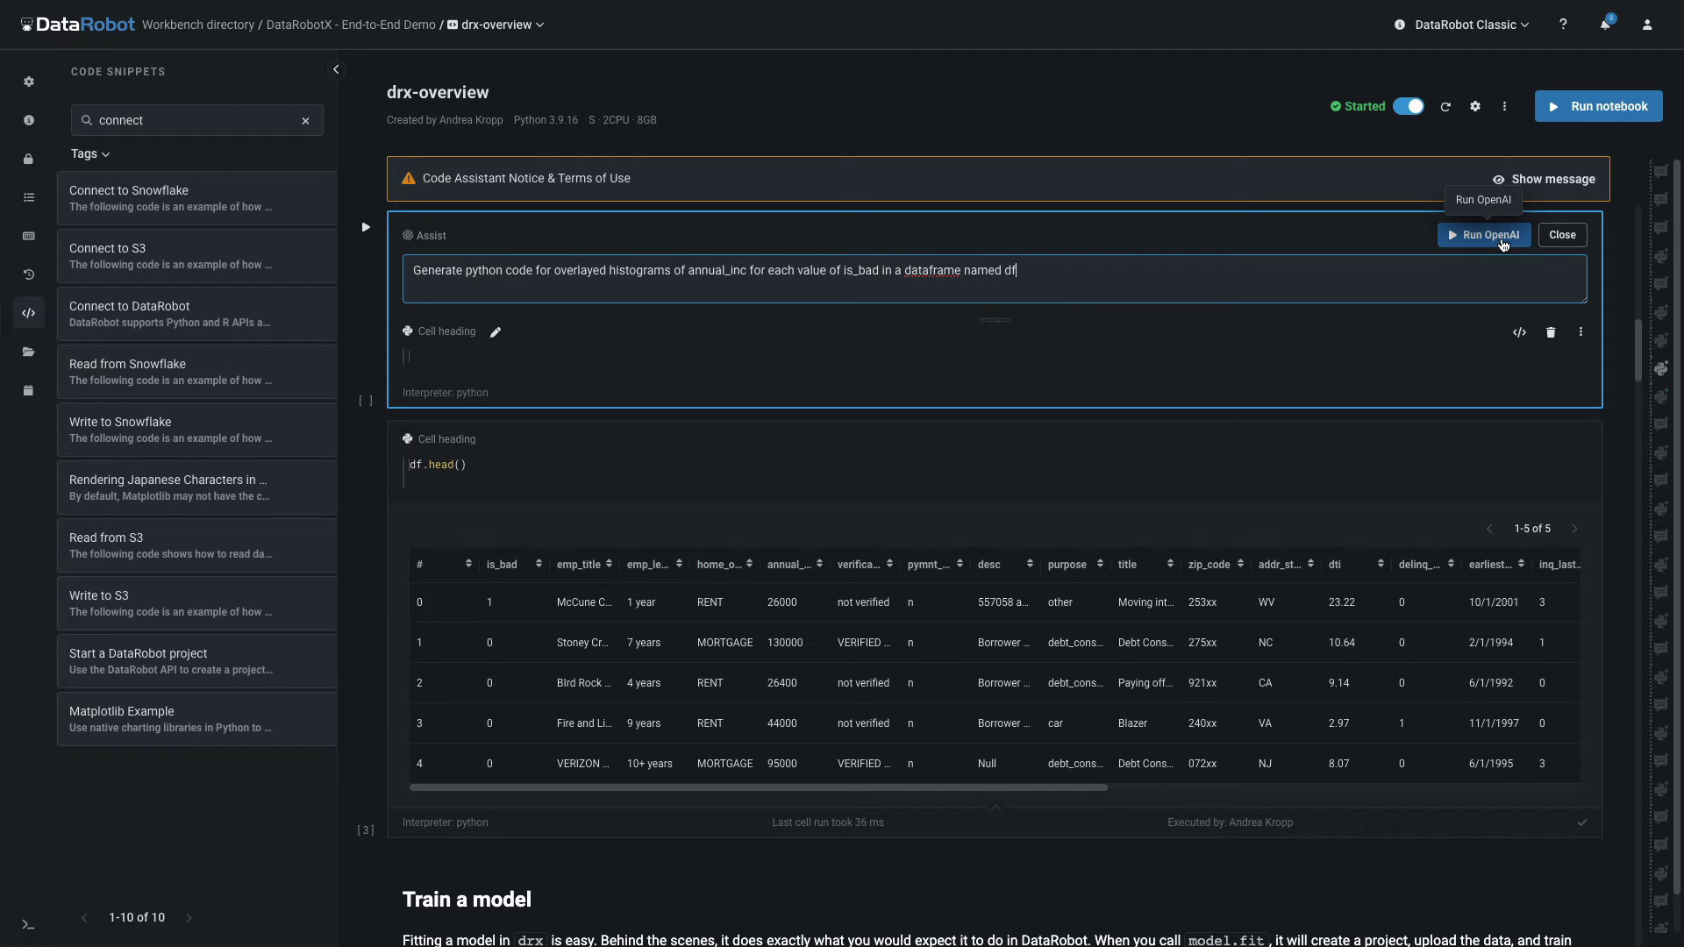
click(1501, 242)
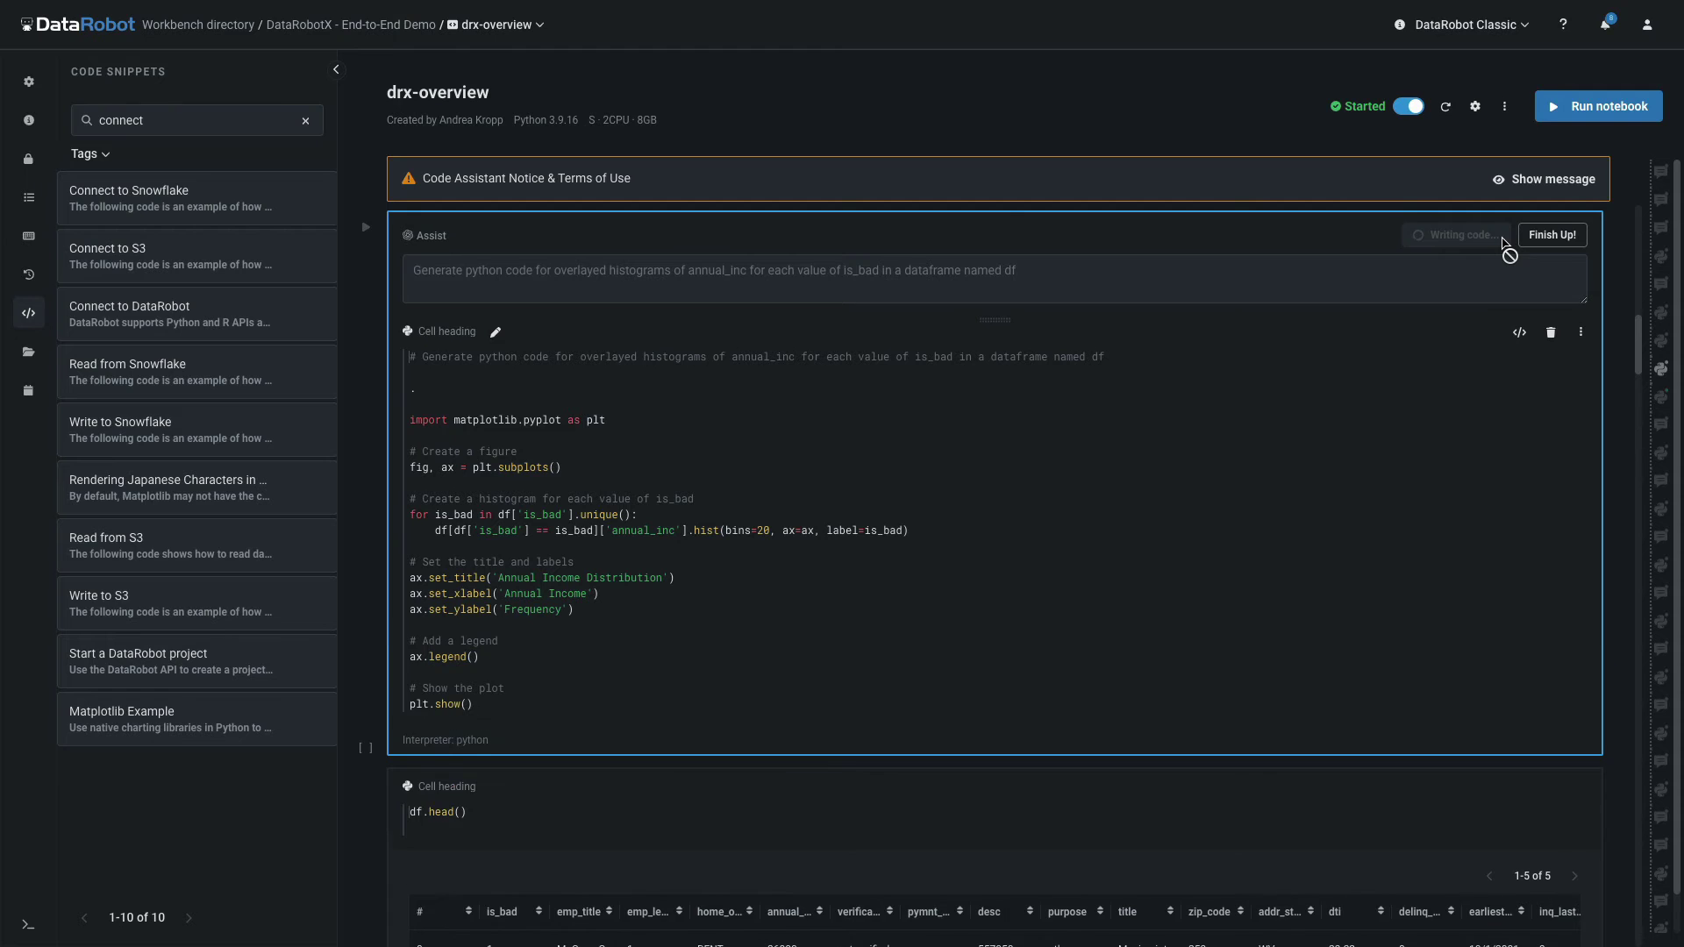
click(367, 229)
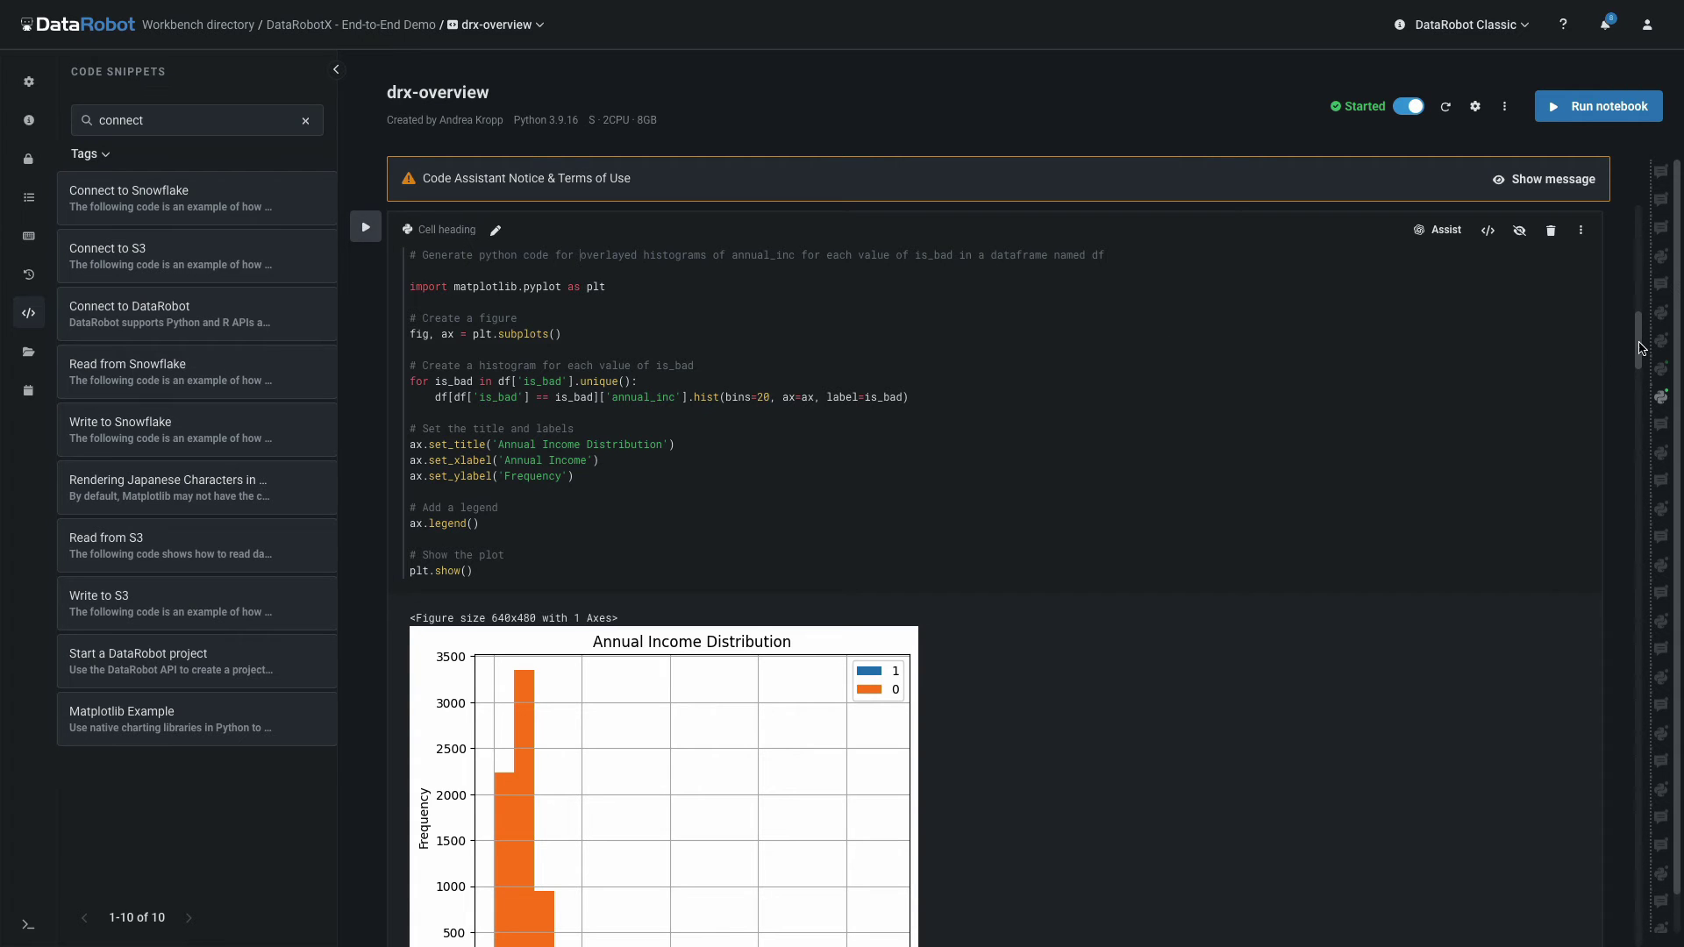
drag(1639, 333, 1640, 395)
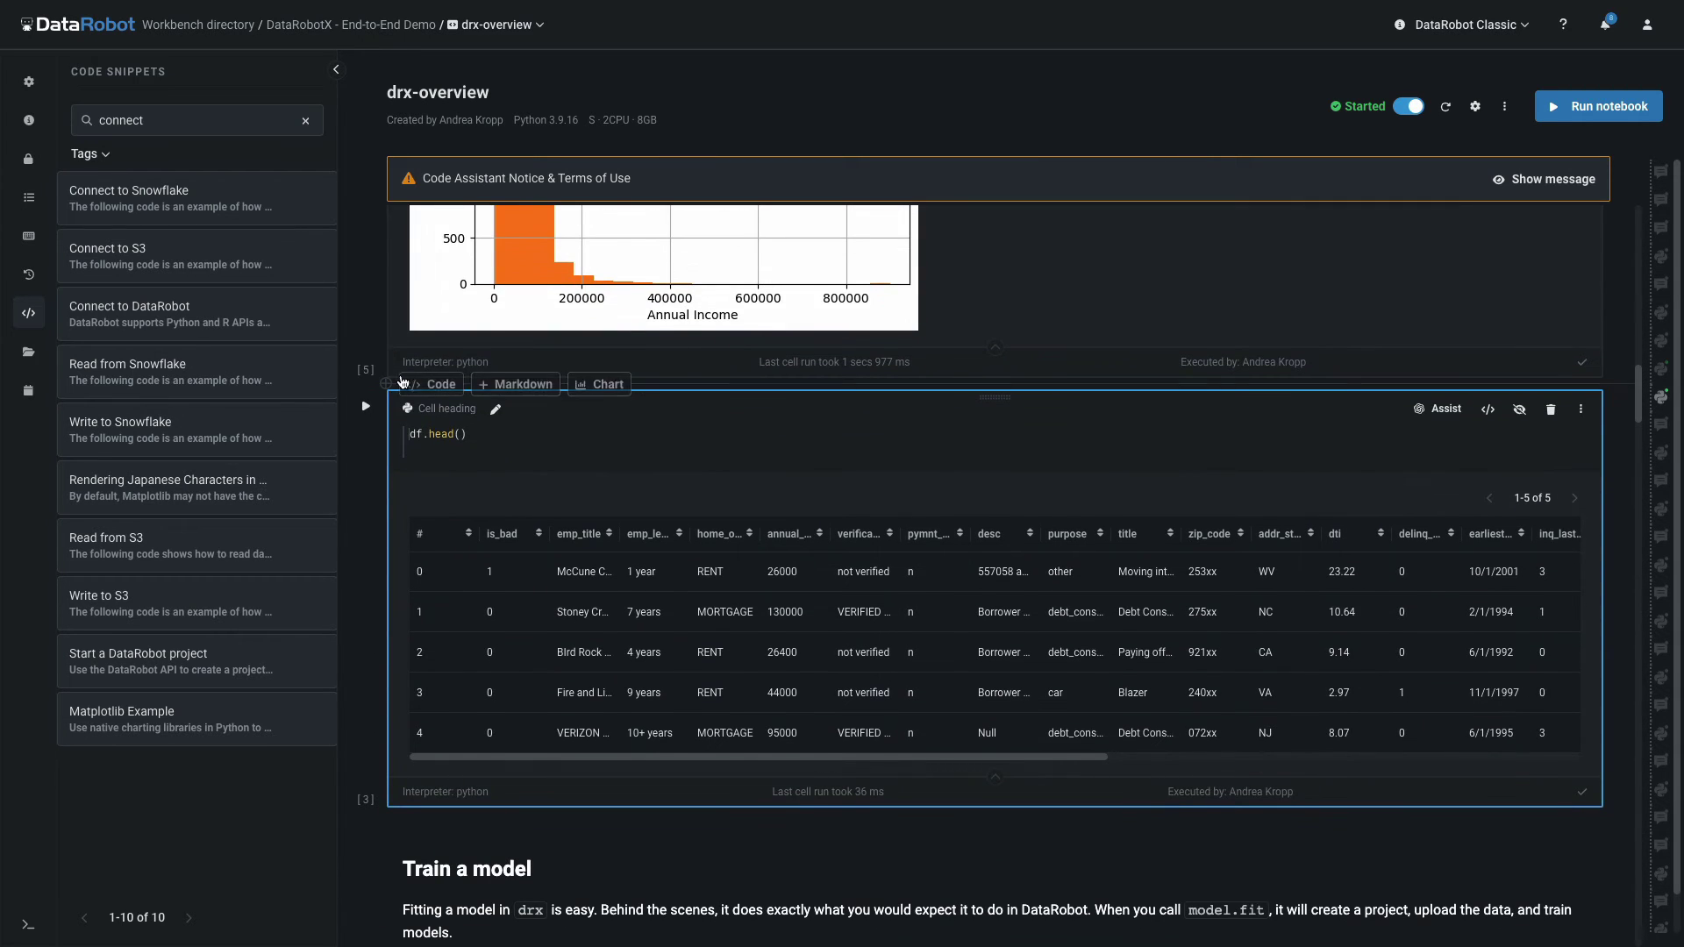
- Add a cell above df.head() and have Assist generate and run a plotly annual_inc histogram
click(439, 384)
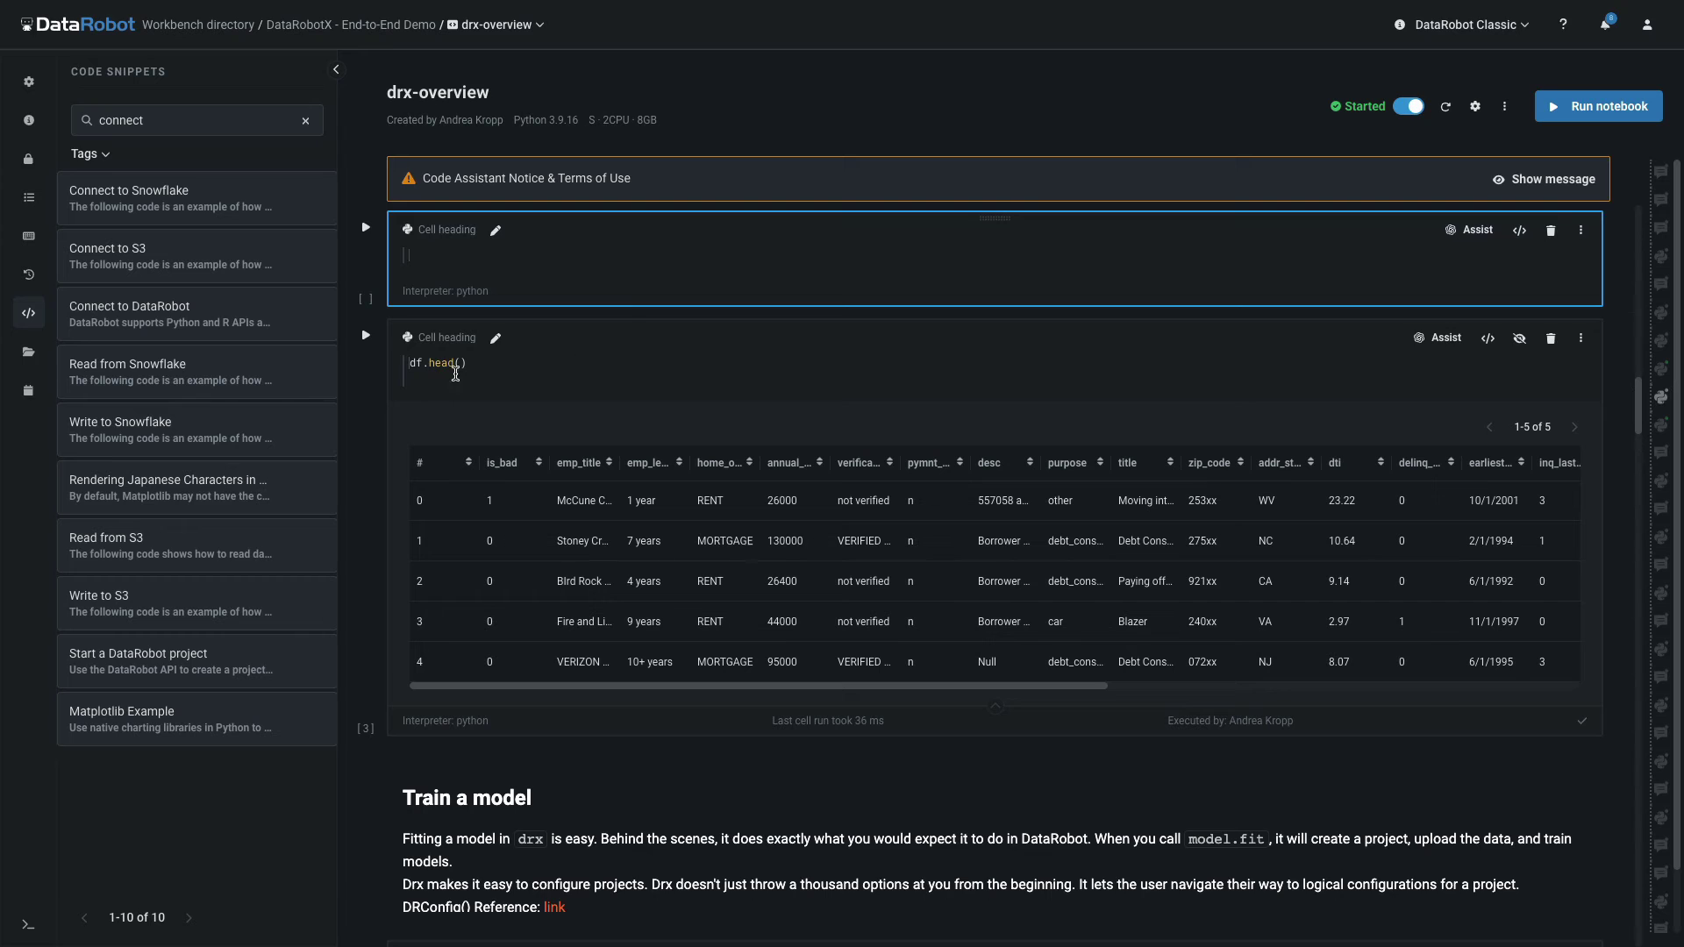
click(1471, 229)
text(Generate python code for overlayed histograms of annual_inc for each value of is_bad in a dataframe named df usi)
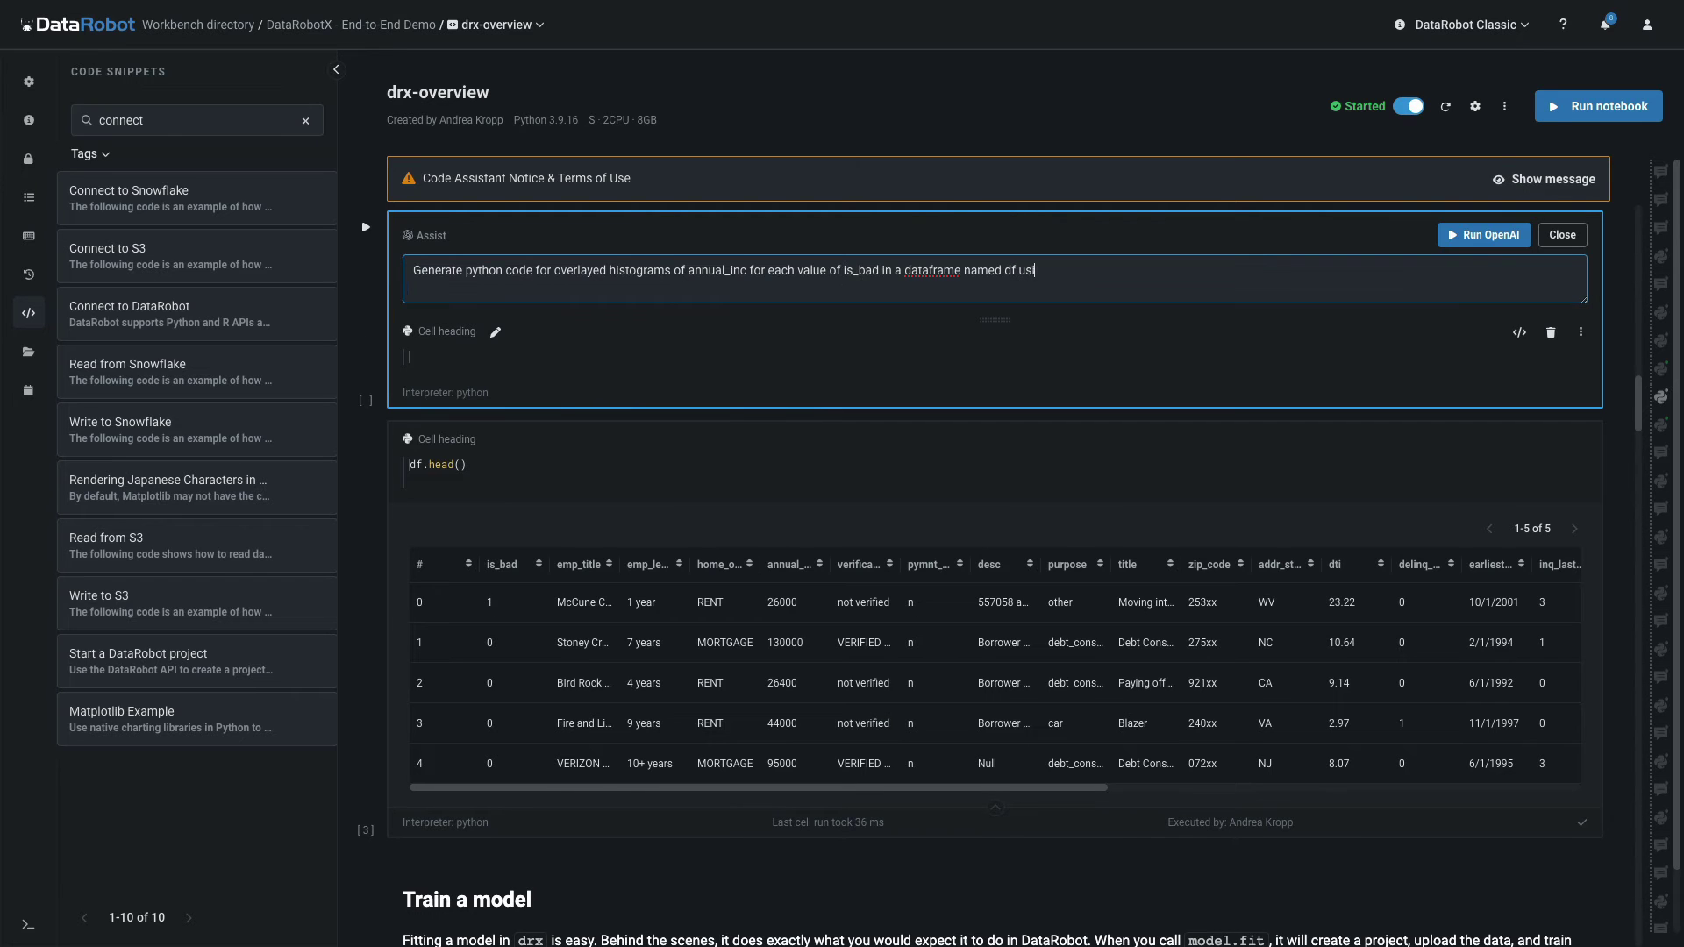
text(ng the platy library)
click(1481, 234)
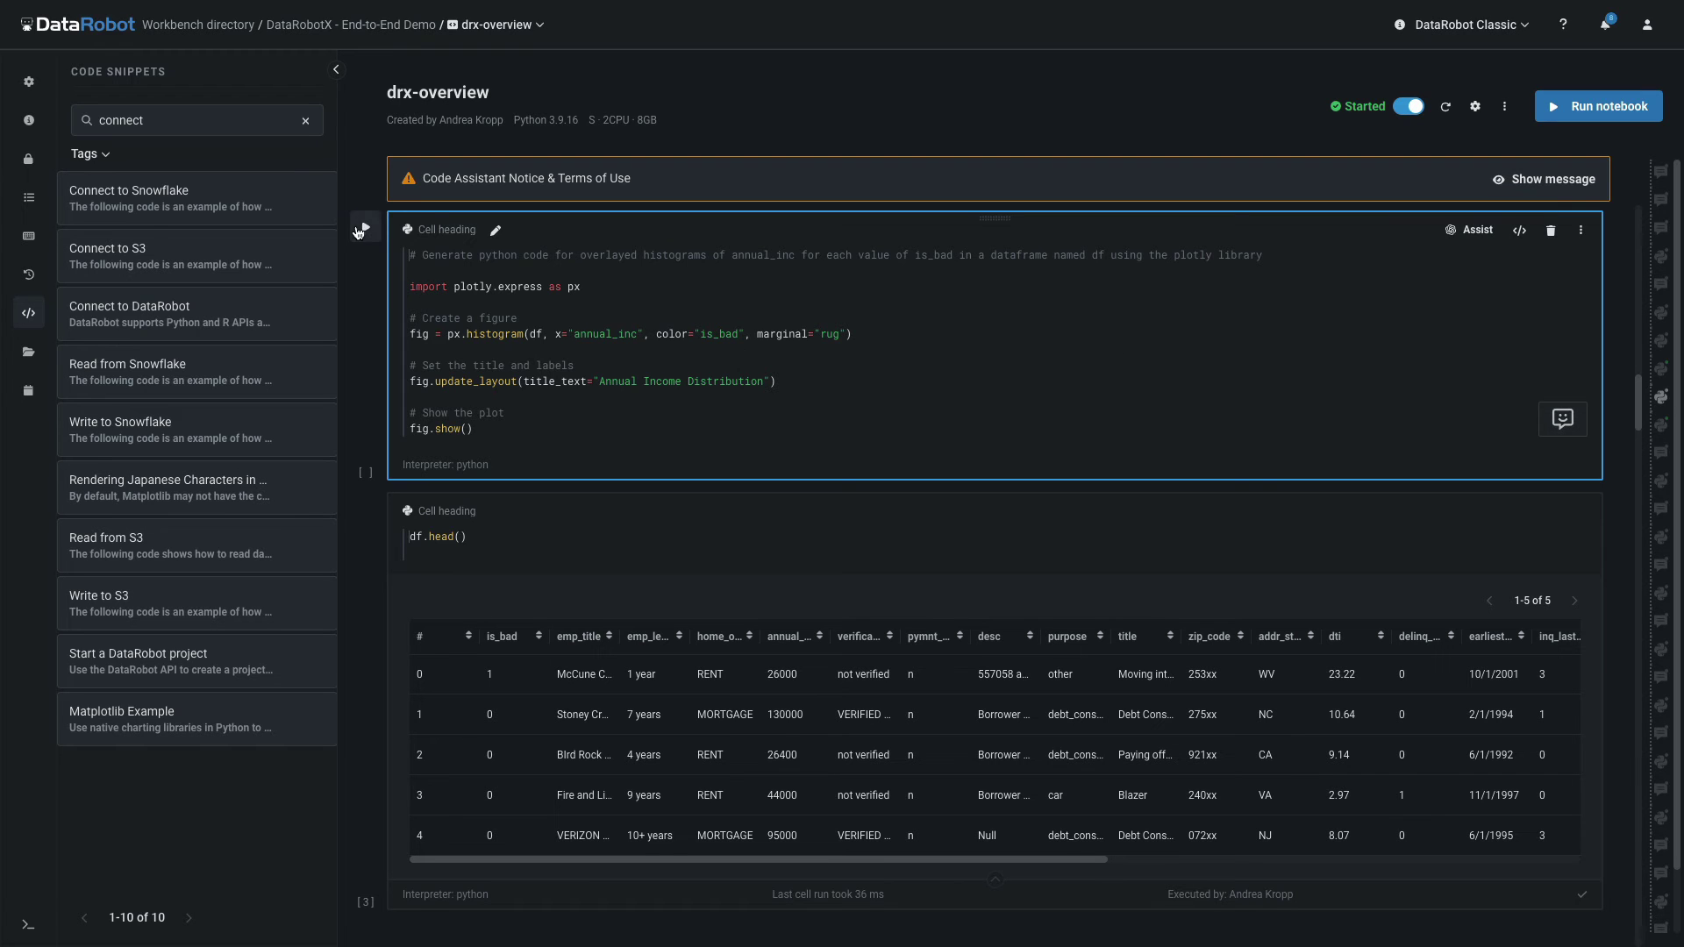
click(363, 230)
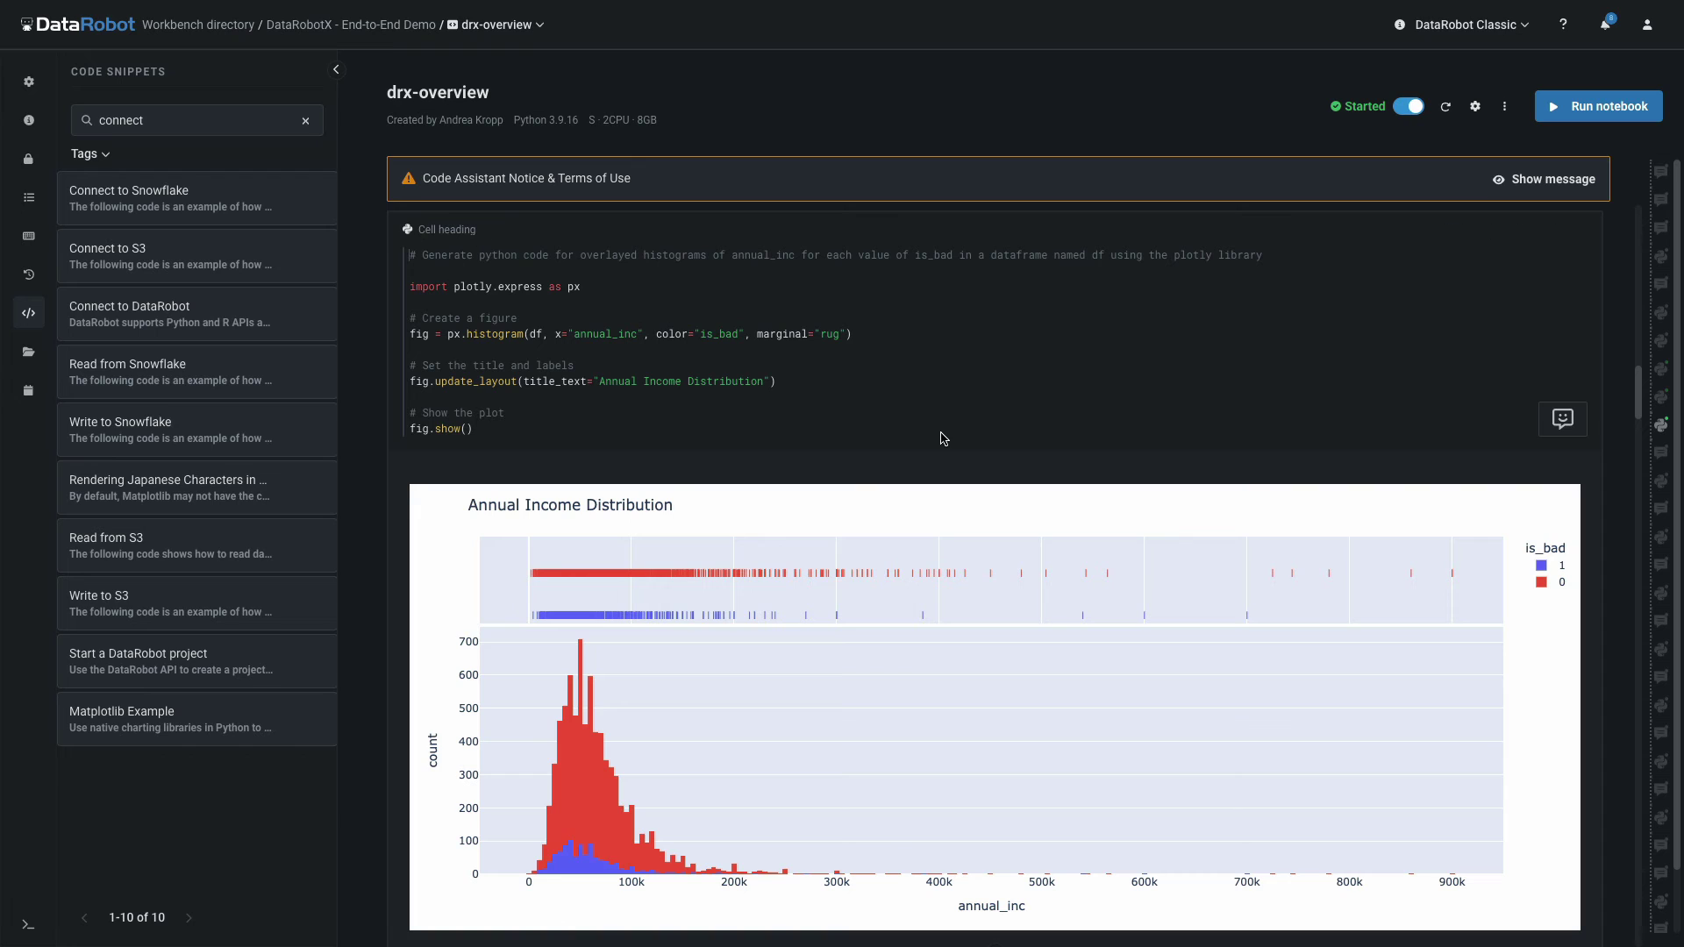
- Save a named revision '2023-10-16 Evening - With Plots' from Revision History
click(30, 273)
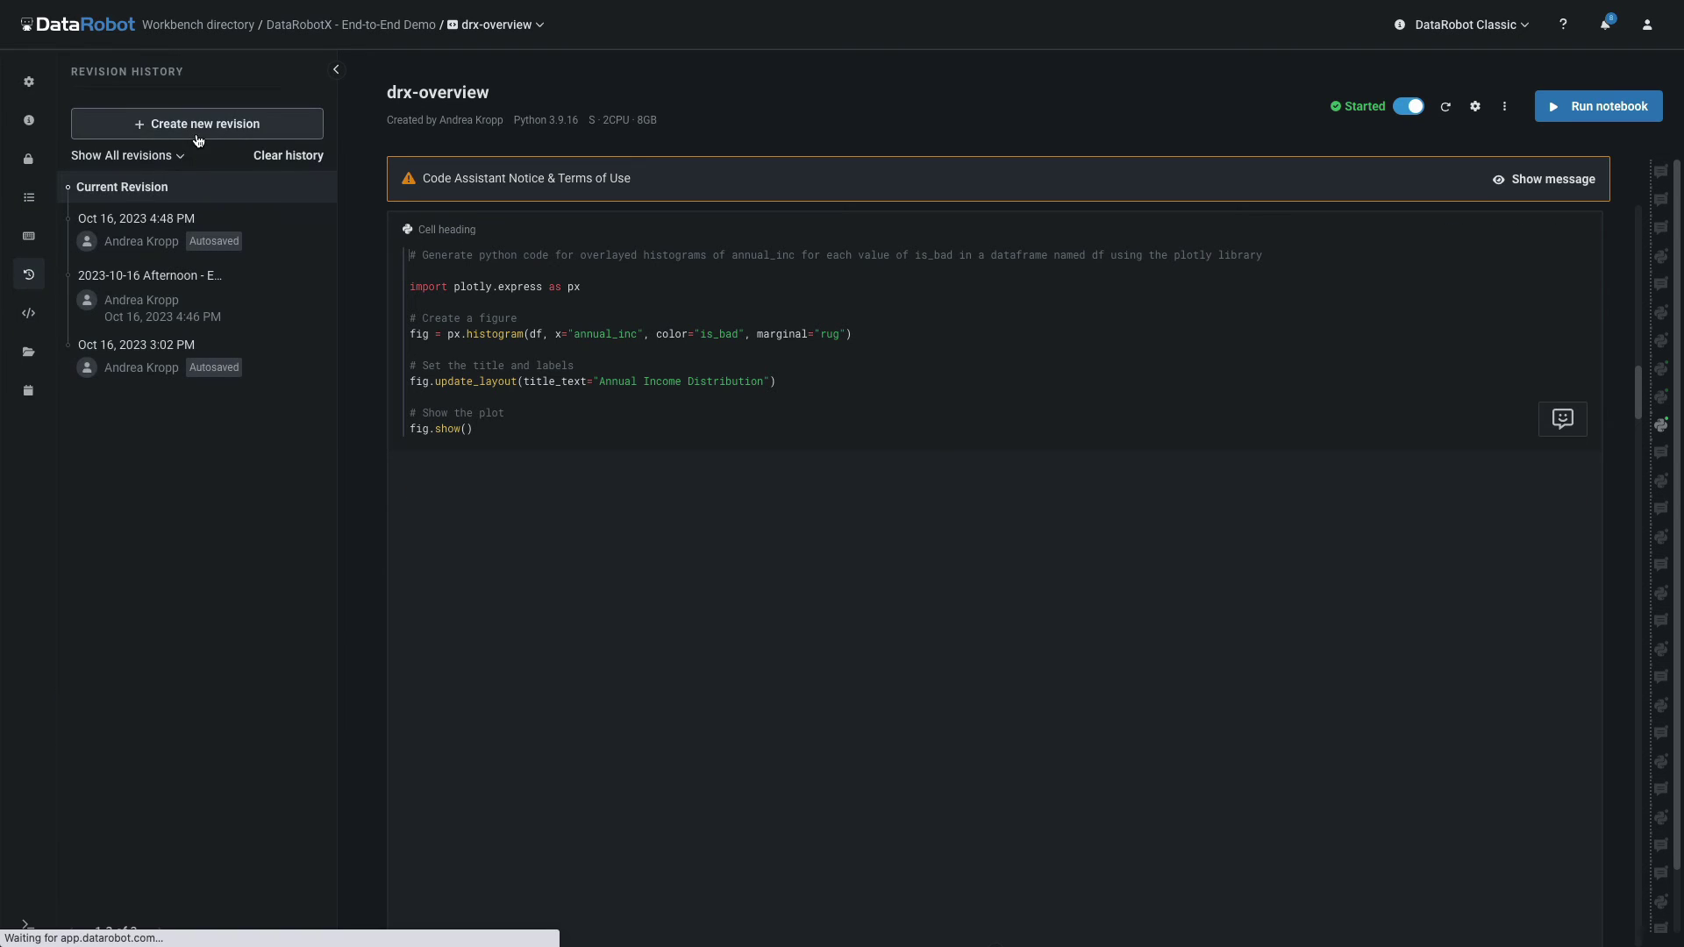
click(200, 125)
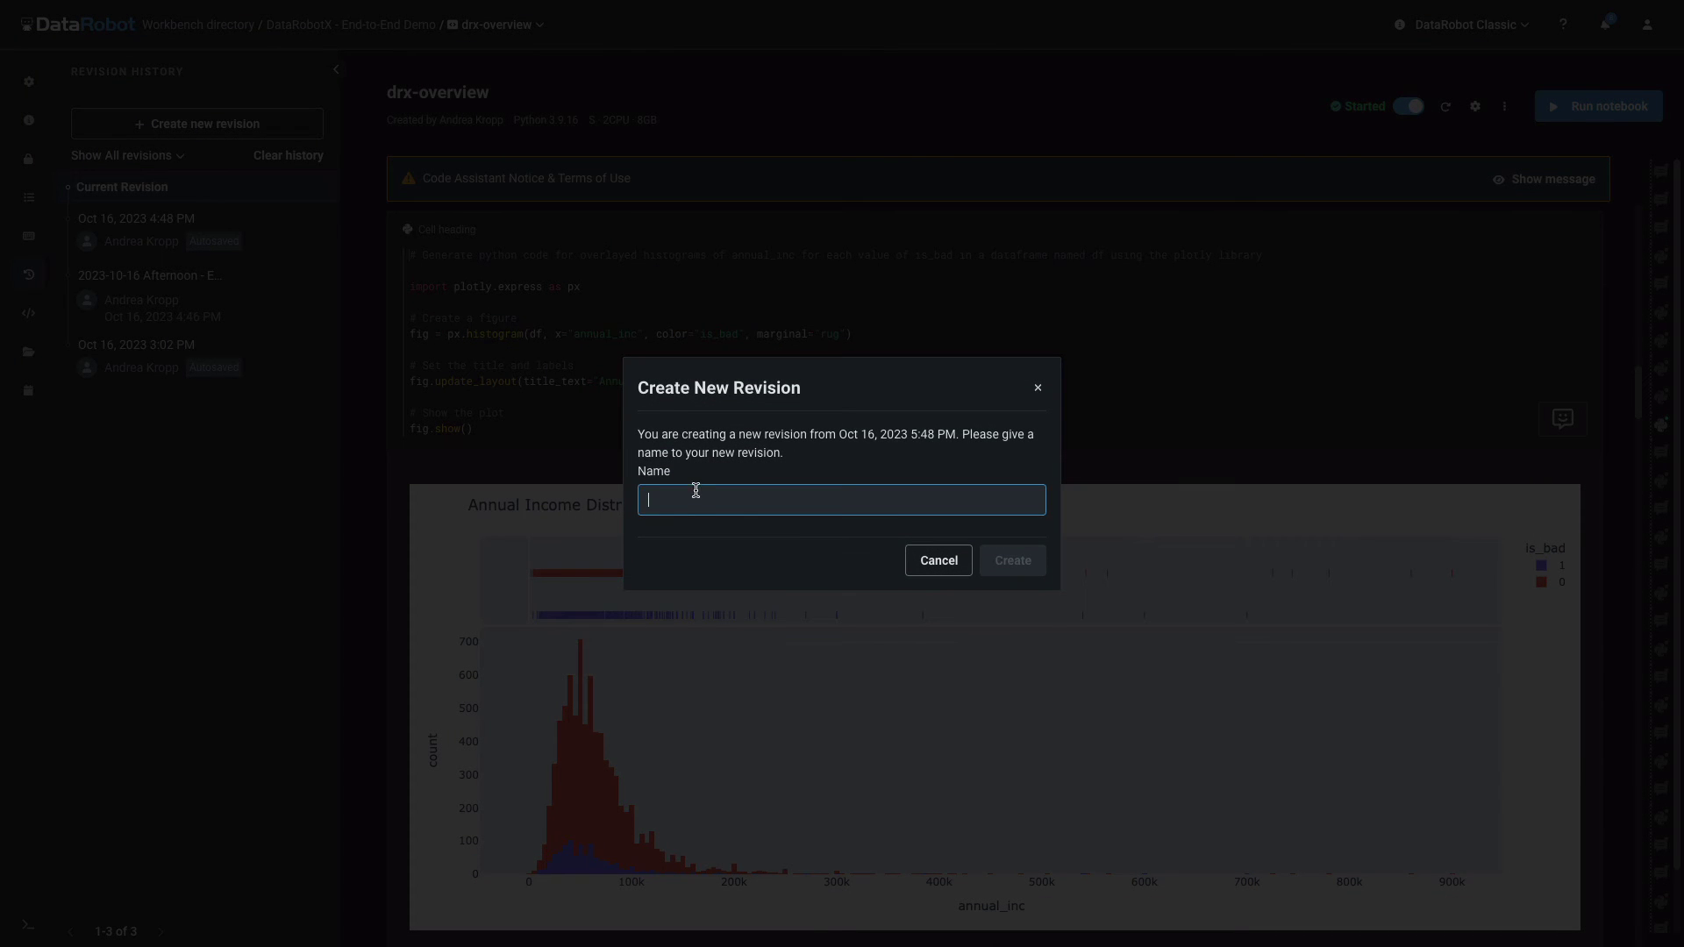
text(2023-10-16 )
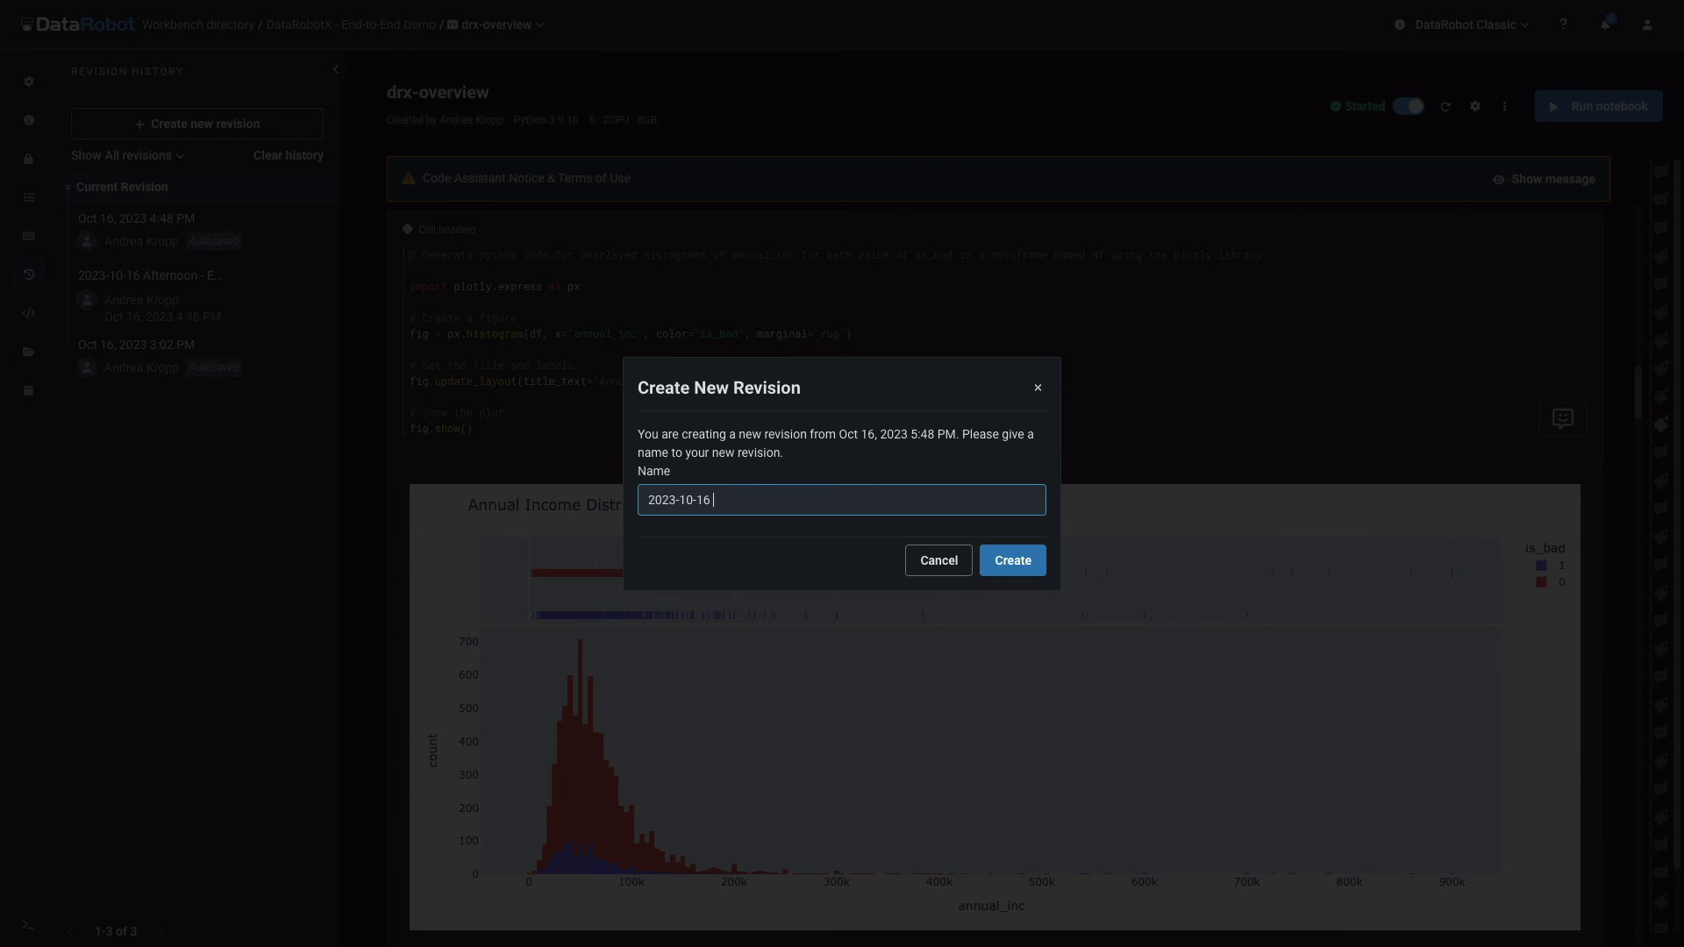
text(Evening - With Plots)
click(1006, 565)
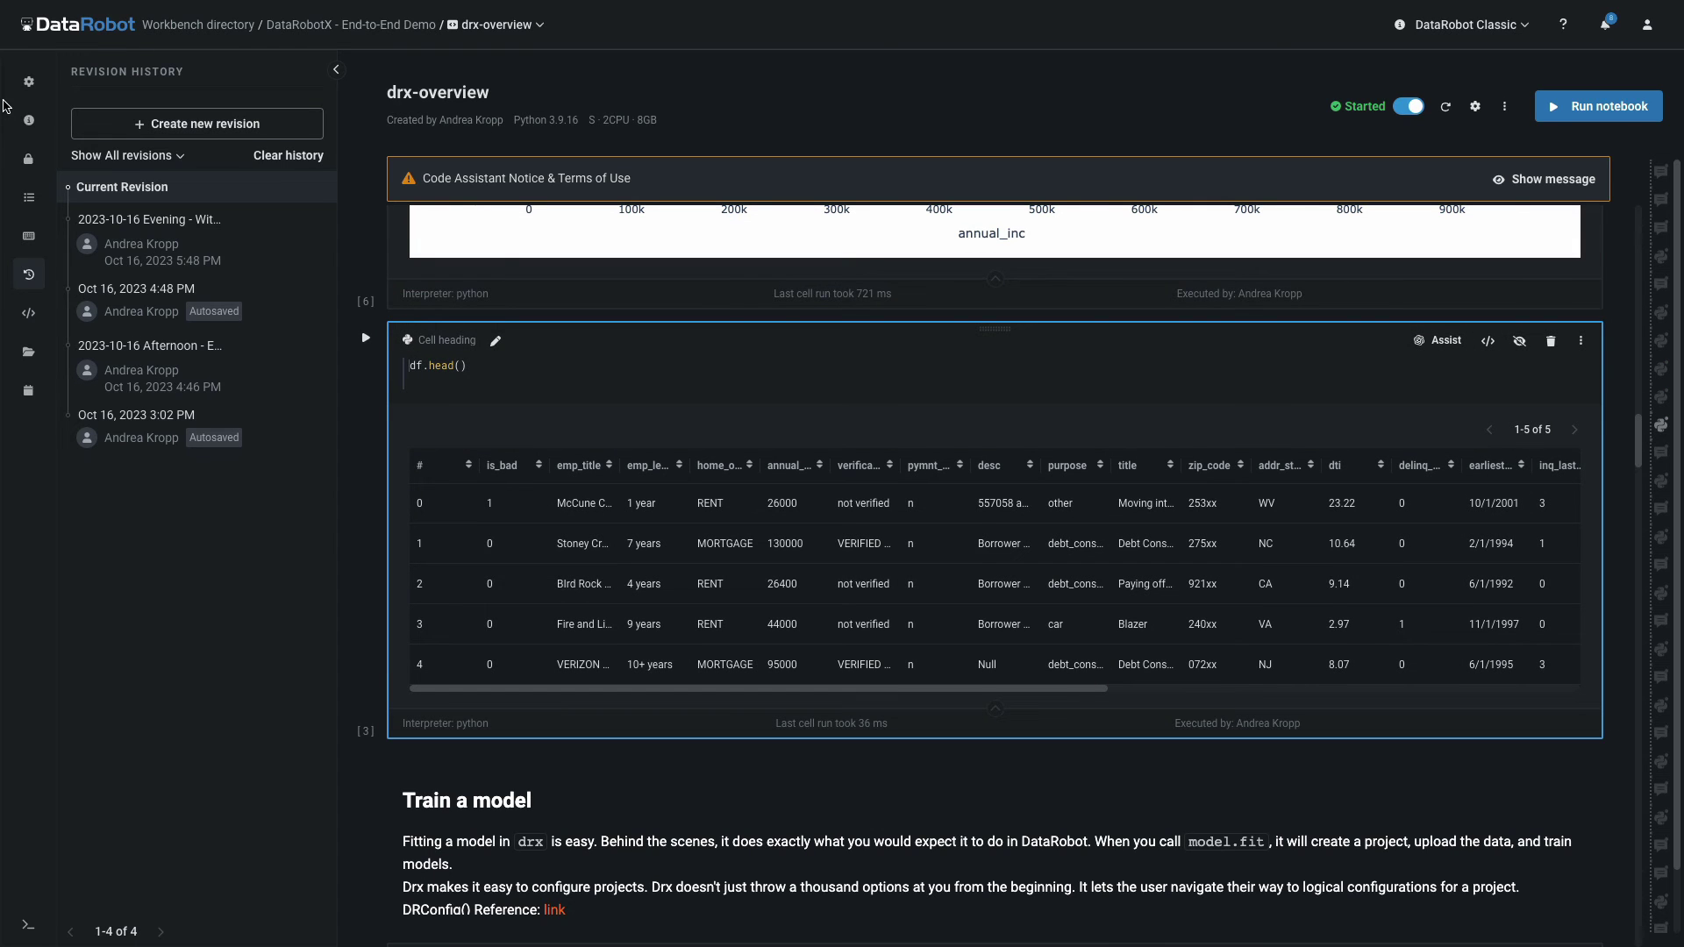
- Stop the drx-overview notebook container and show its still-empty scheduled jobs list
click(29, 82)
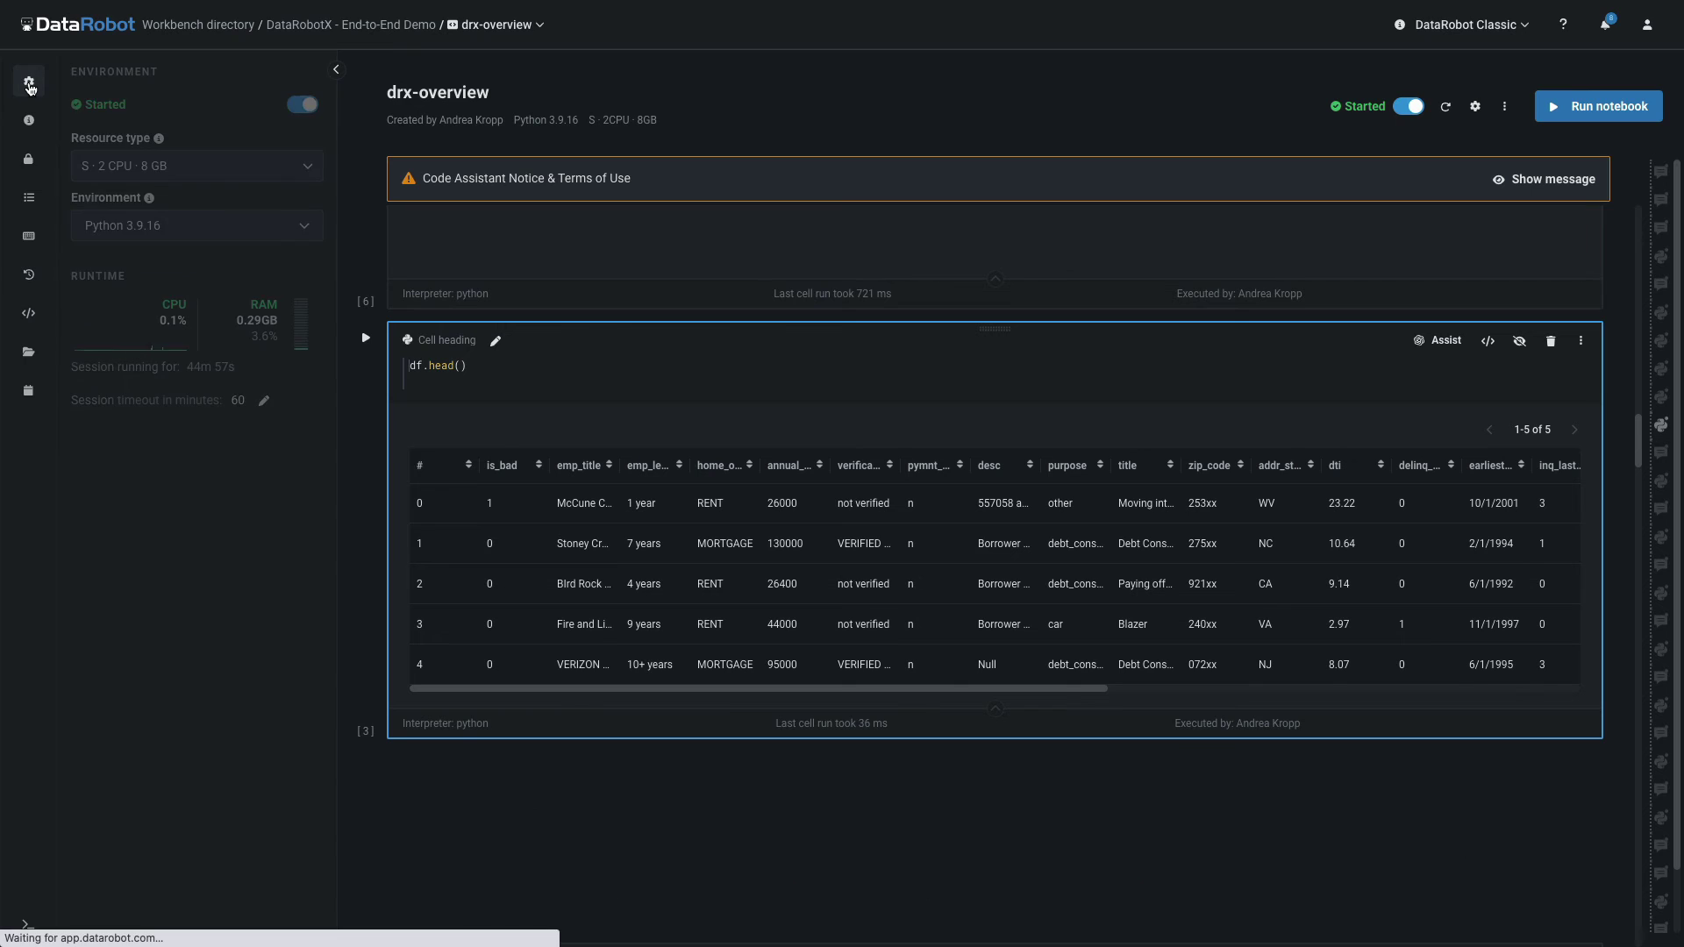
click(299, 105)
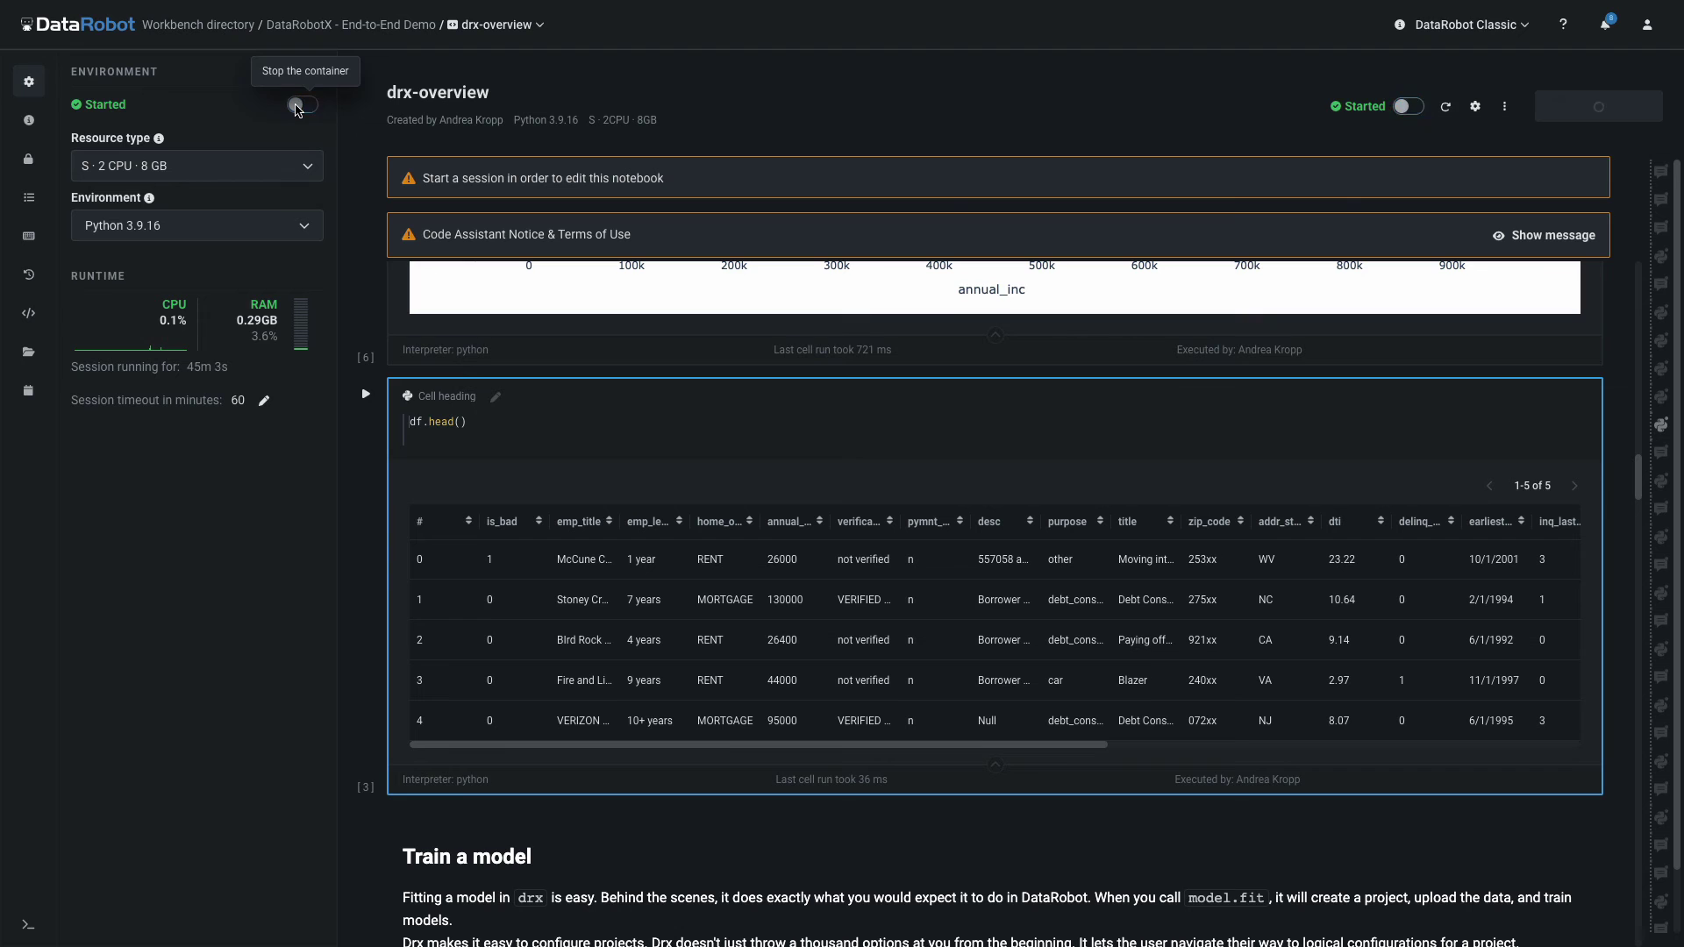
click(29, 391)
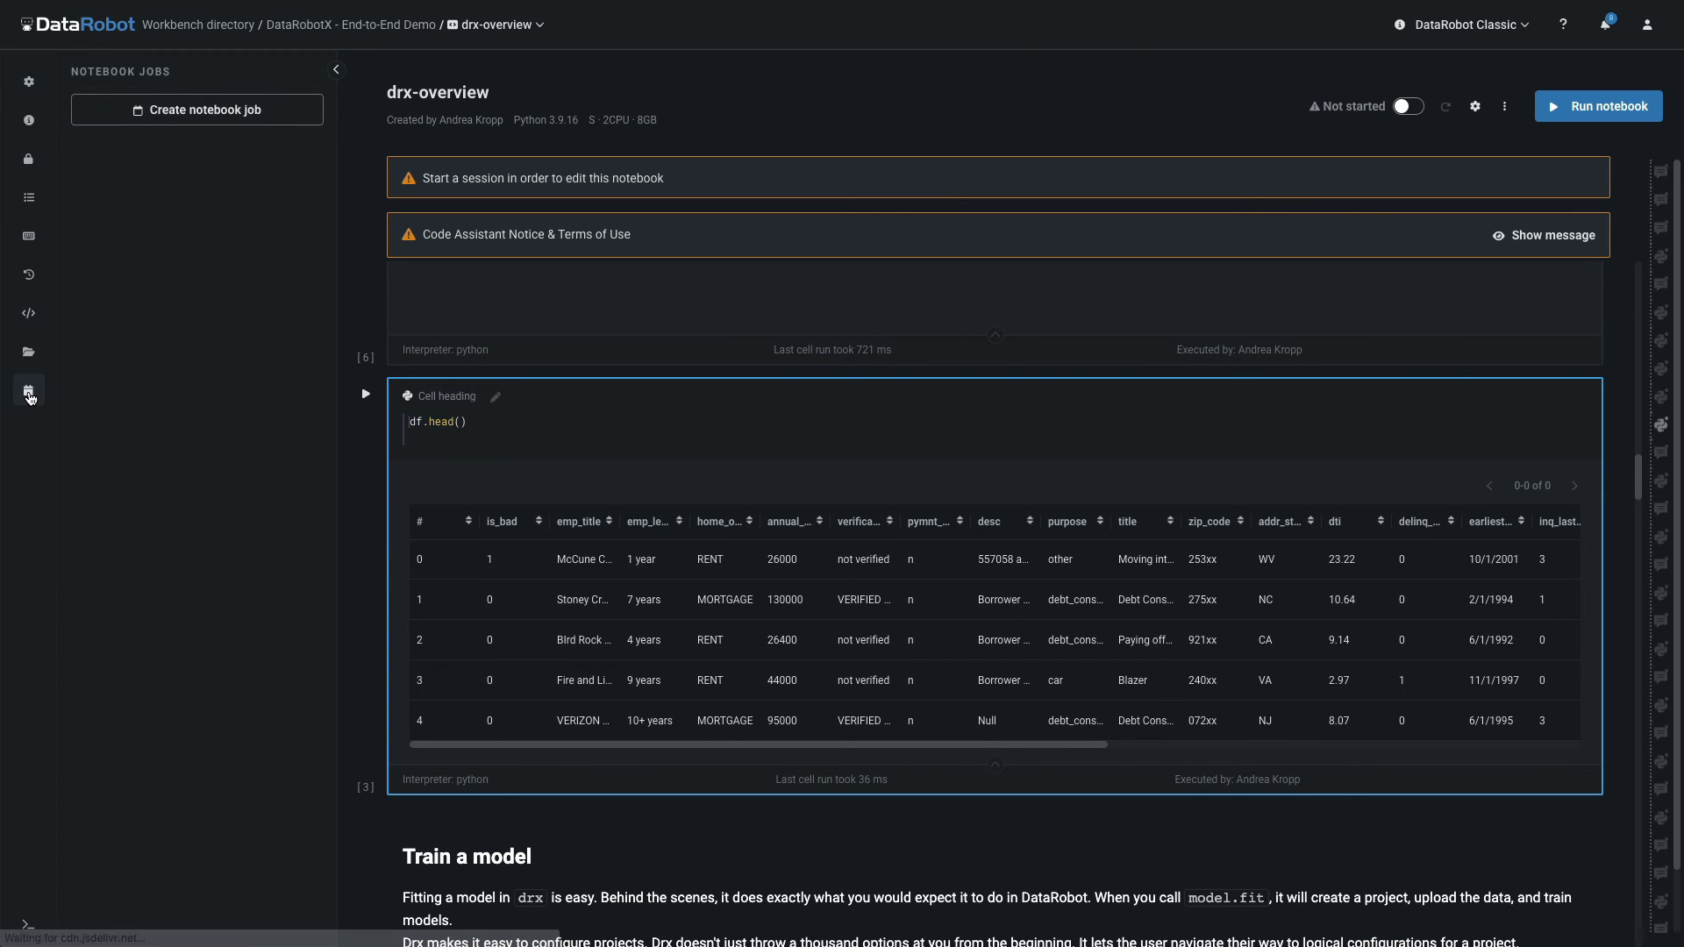
- Create 'drx-overview Job' scheduled every day at 06:00 PM UTC
click(199, 110)
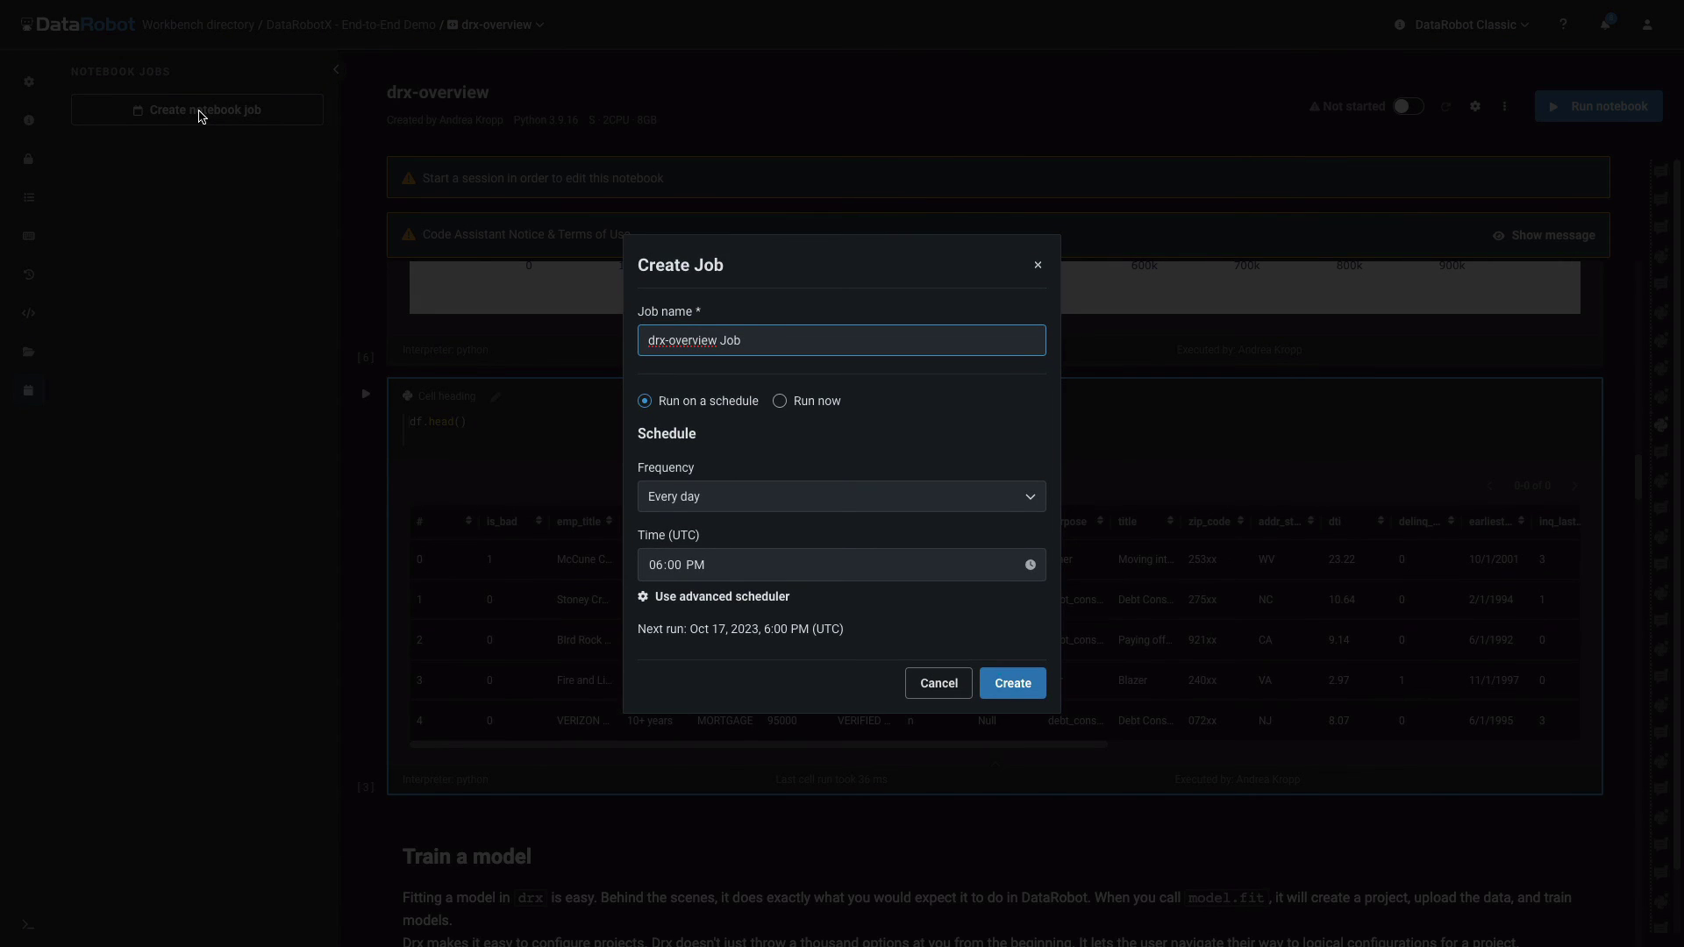
click(870, 500)
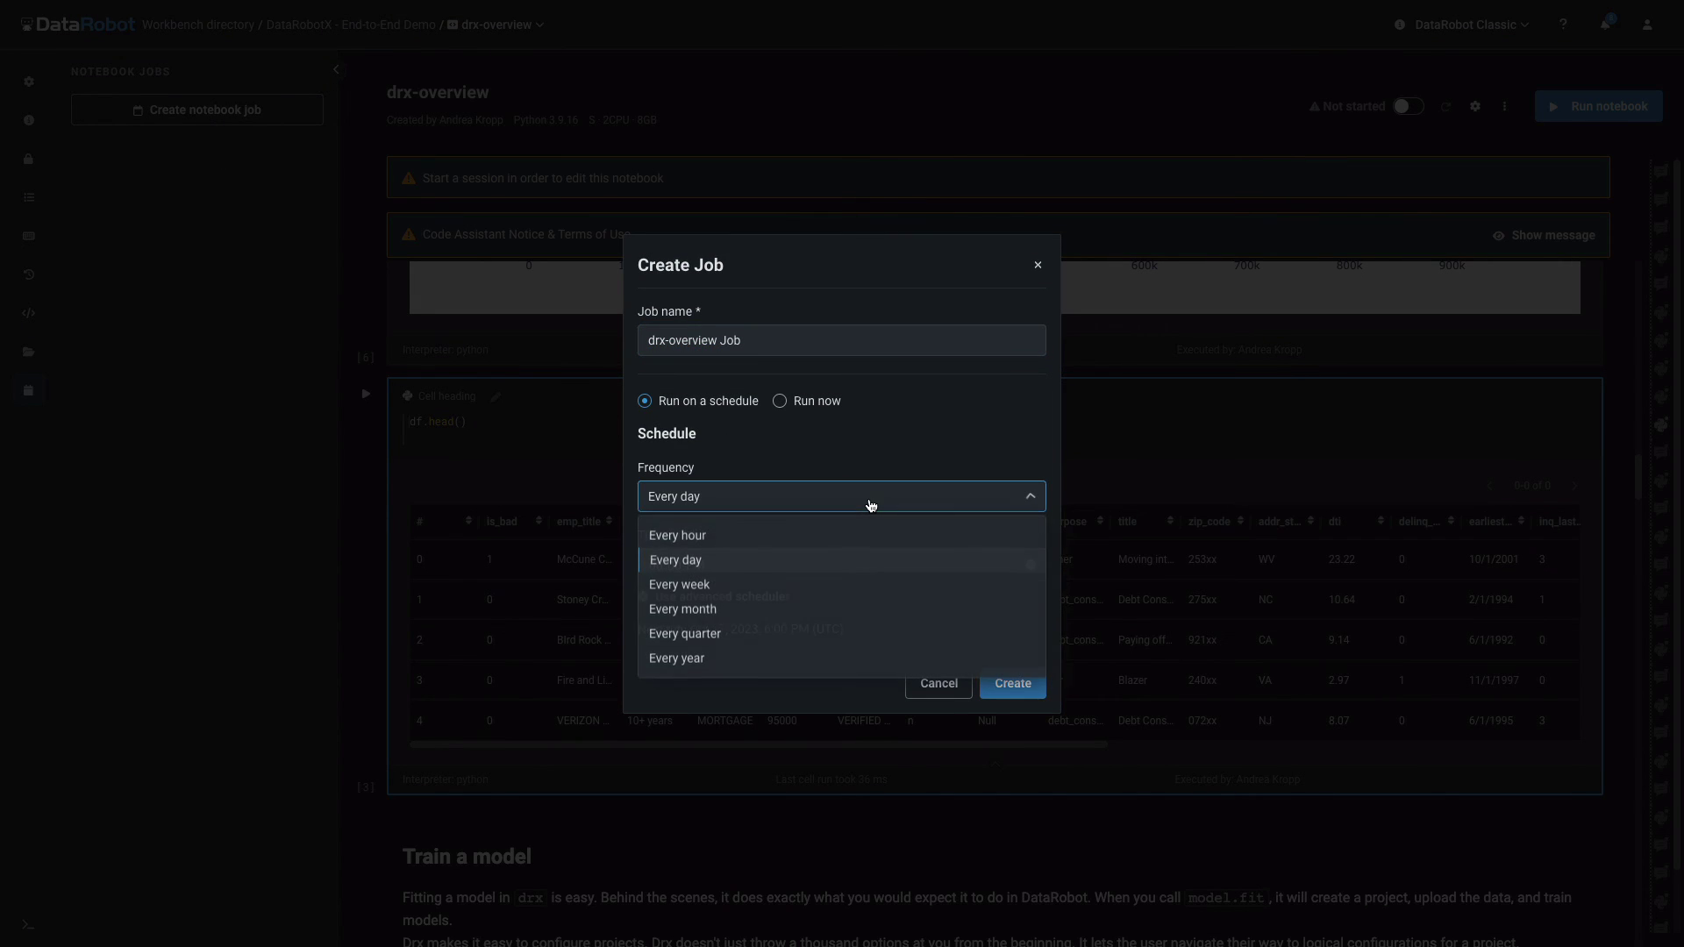
click(870, 503)
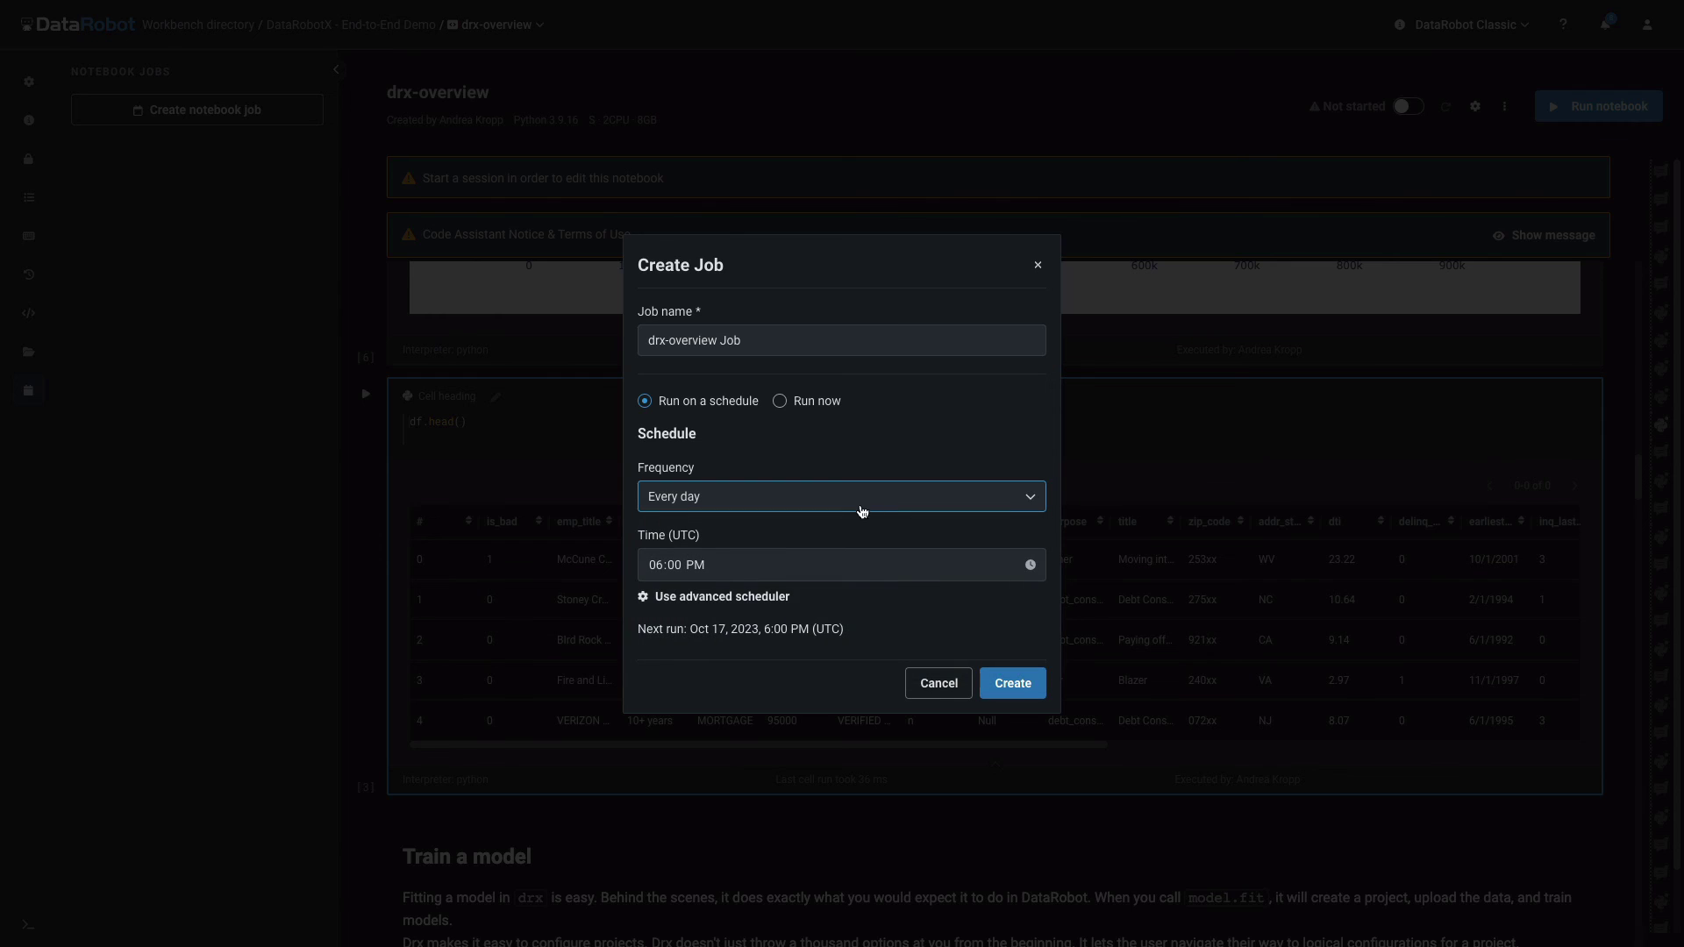
click(1017, 694)
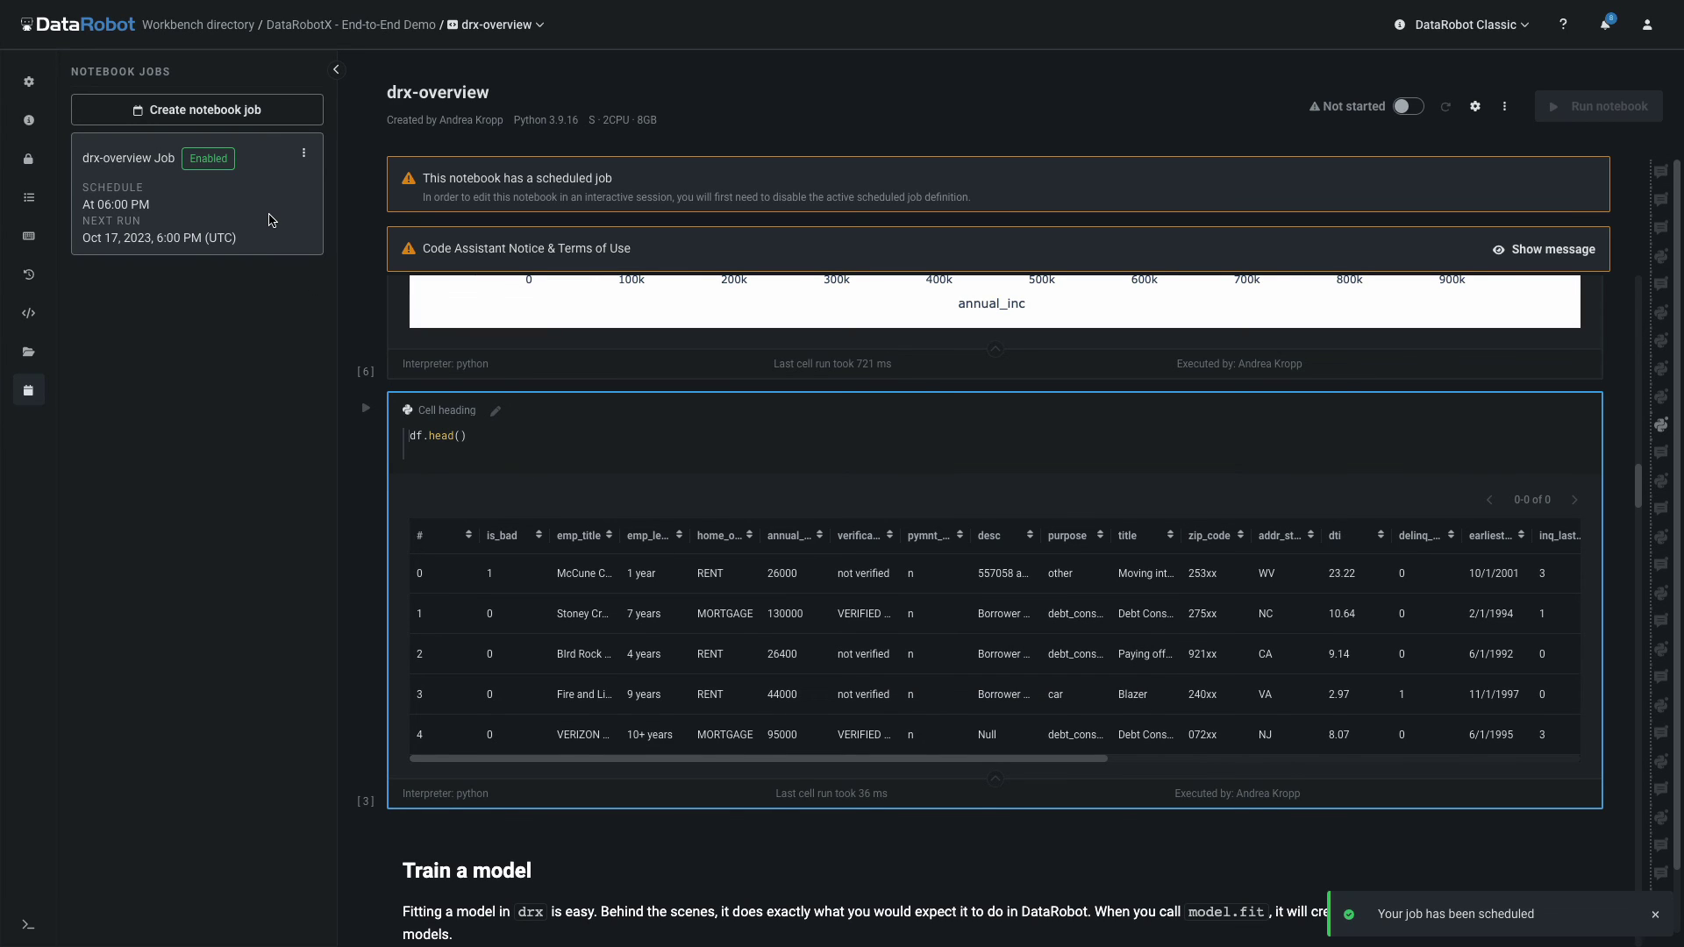
- Show the options menu on the drx-overview Job card
click(304, 155)
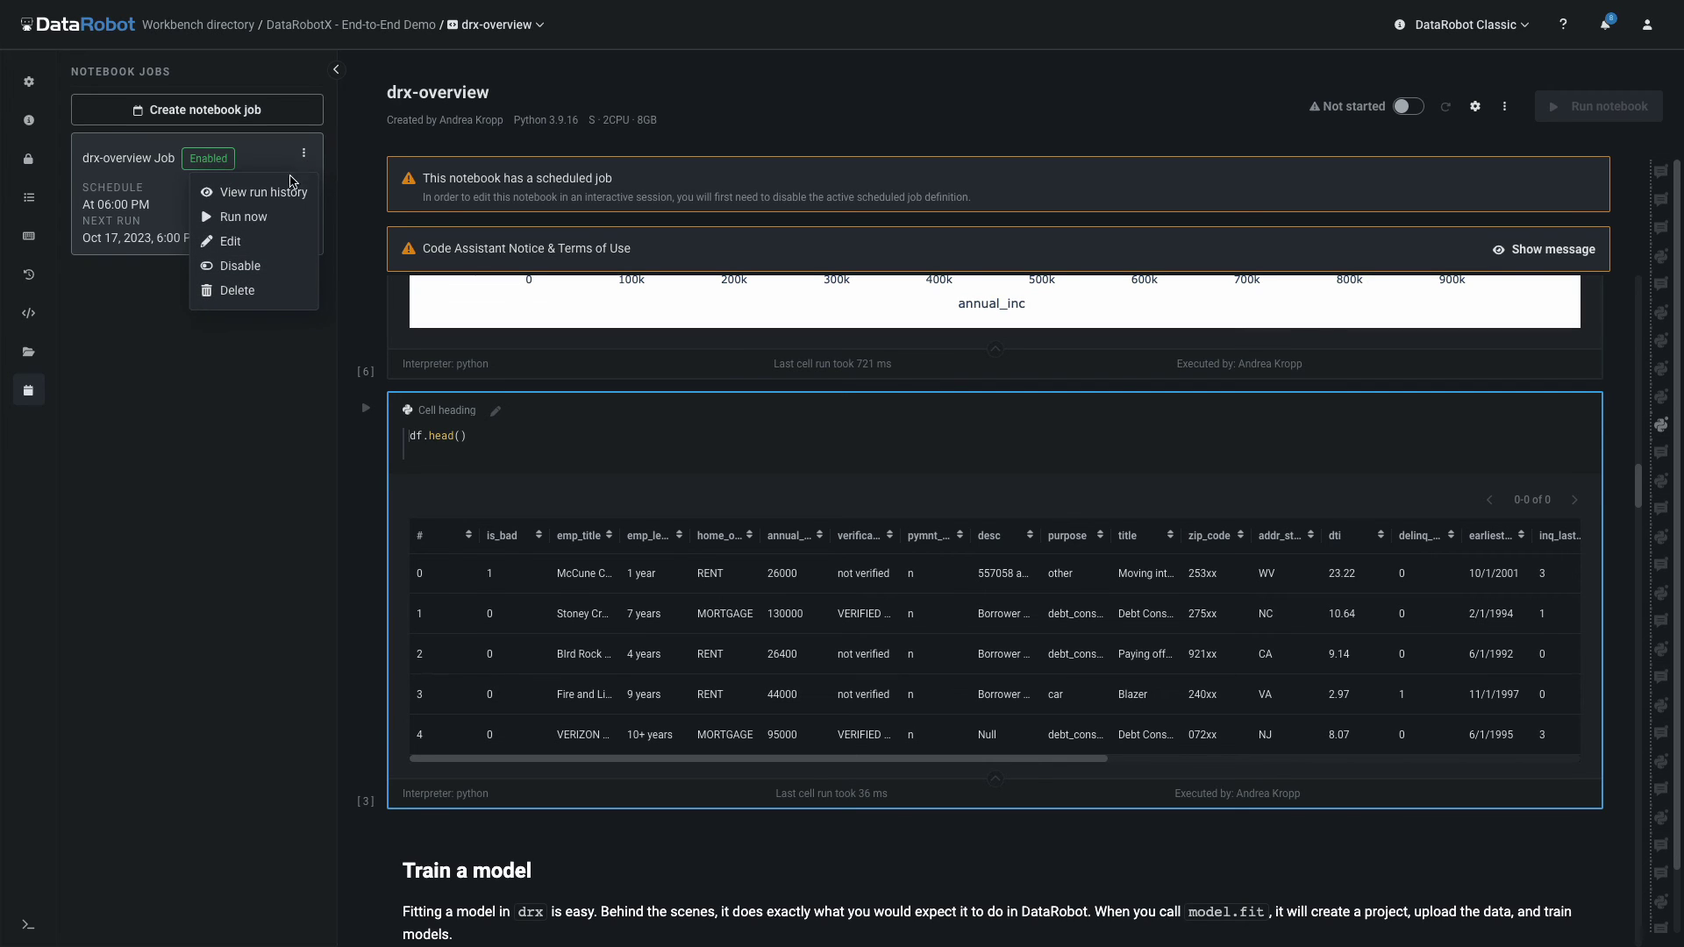